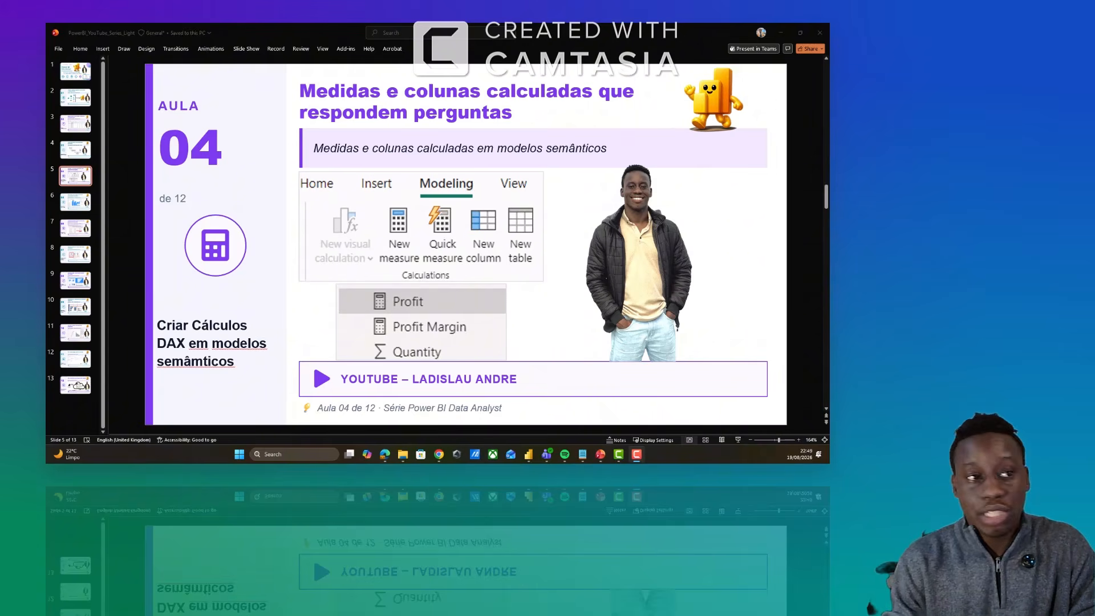
# Switch to the browser to examine the "Create DAX calculations in semantic models" lab page, and return to the SeriePL300 report in Power BI Desktop
pyautogui.click(784, 29)
pyautogui.click(782, 31)
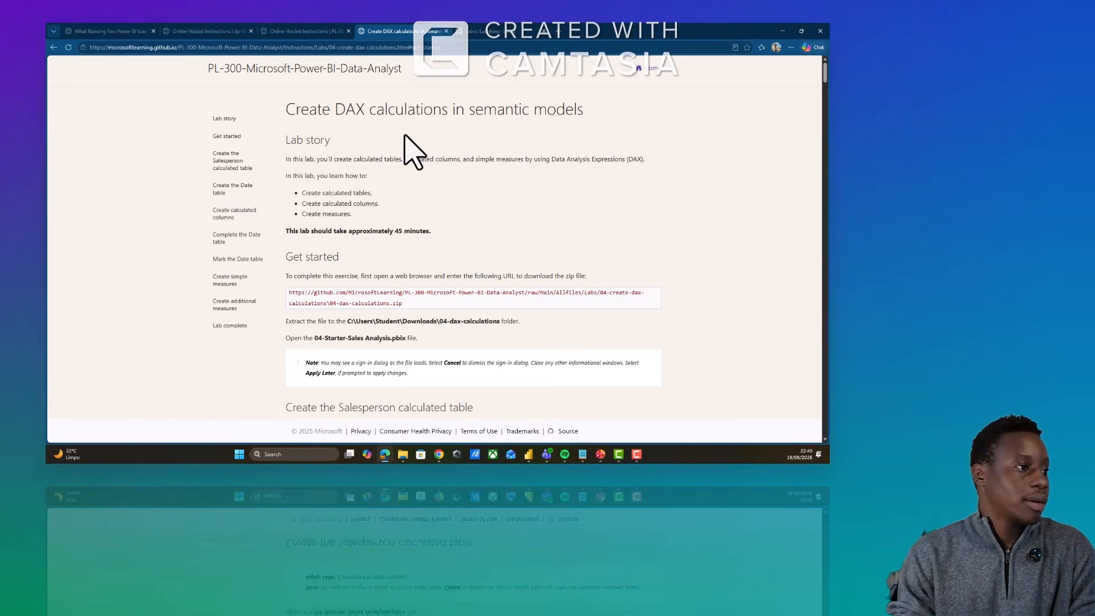
pyautogui.doubleClick(391, 110)
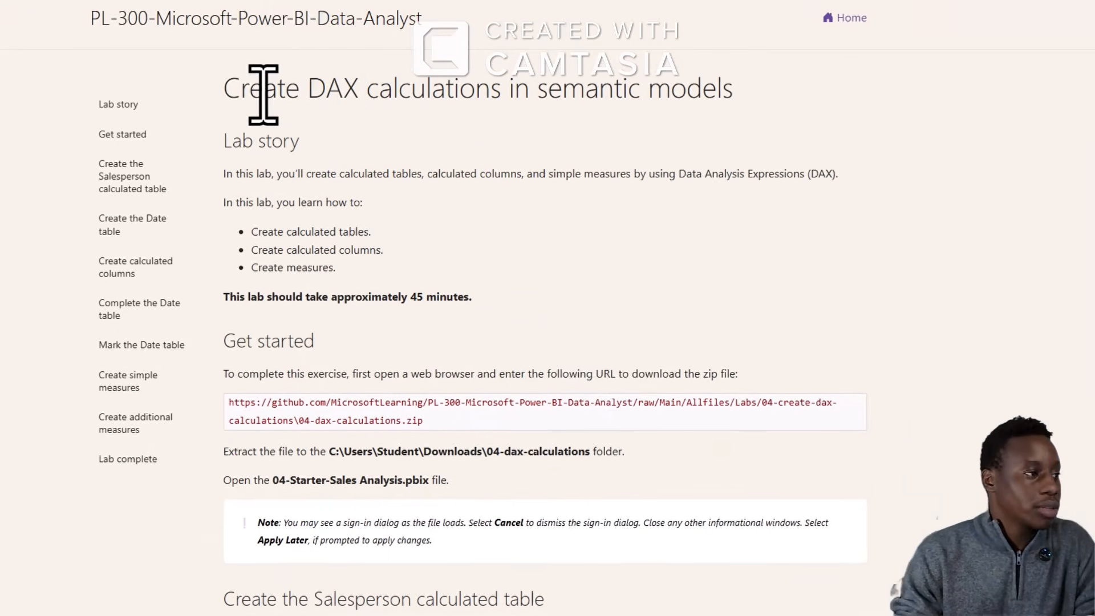
pyautogui.doubleClick(309, 110)
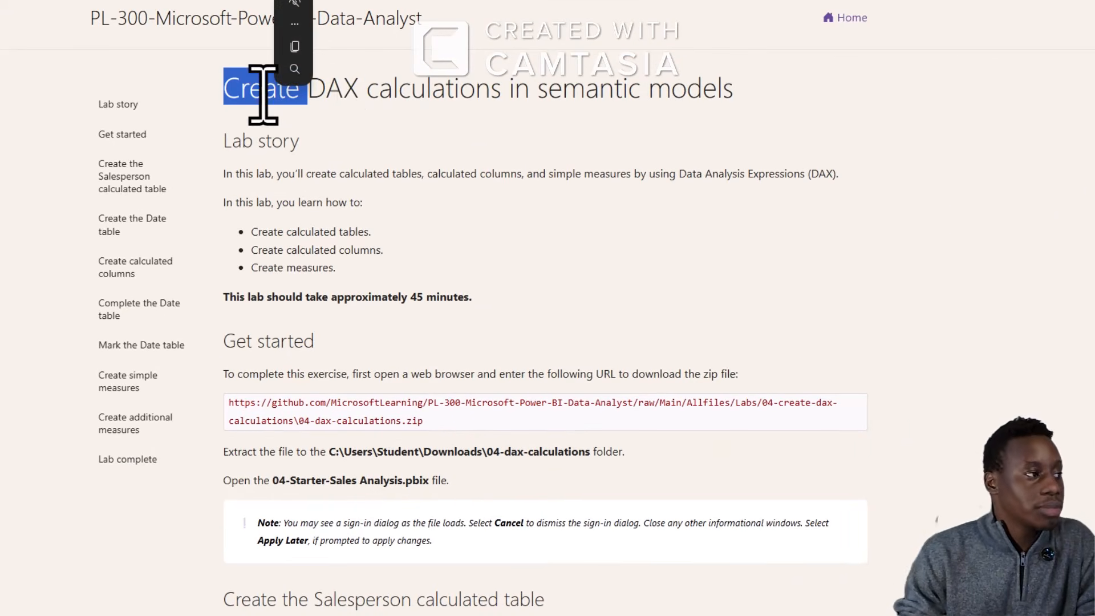
pyautogui.click(354, 94)
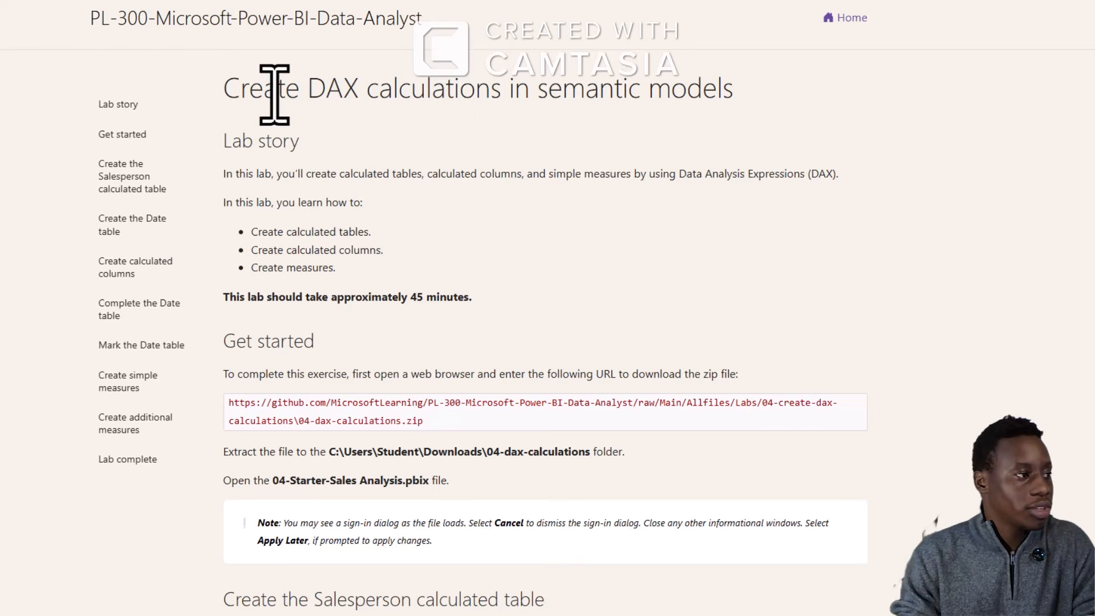
pyautogui.moveTo(222, 91); pyautogui.dragTo(758, 122)
pyautogui.click(515, 100)
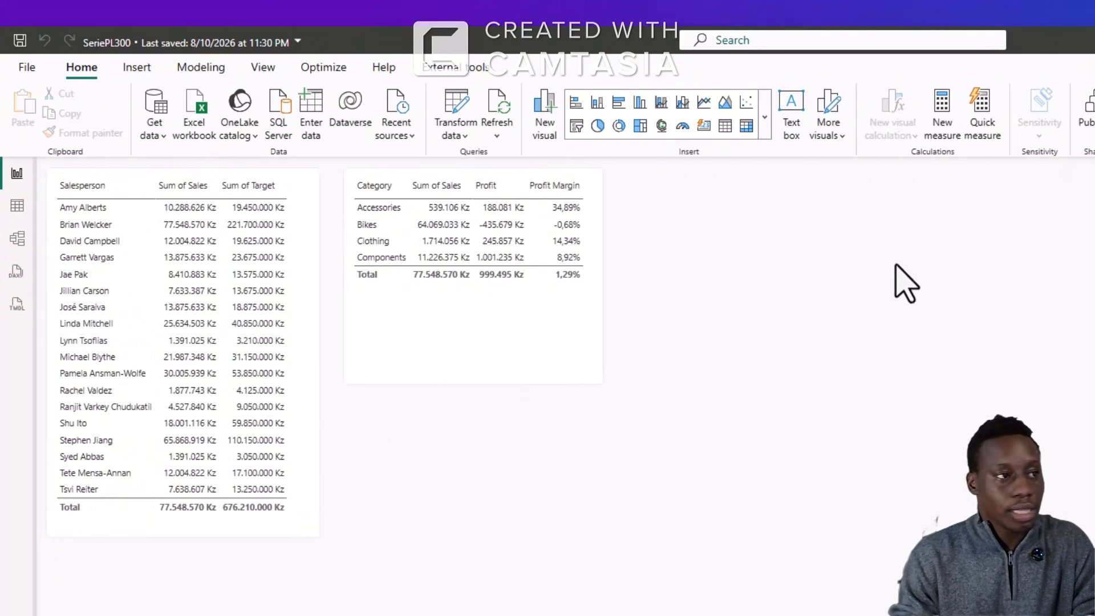
pyautogui.hotkey('alt', 'Tab')
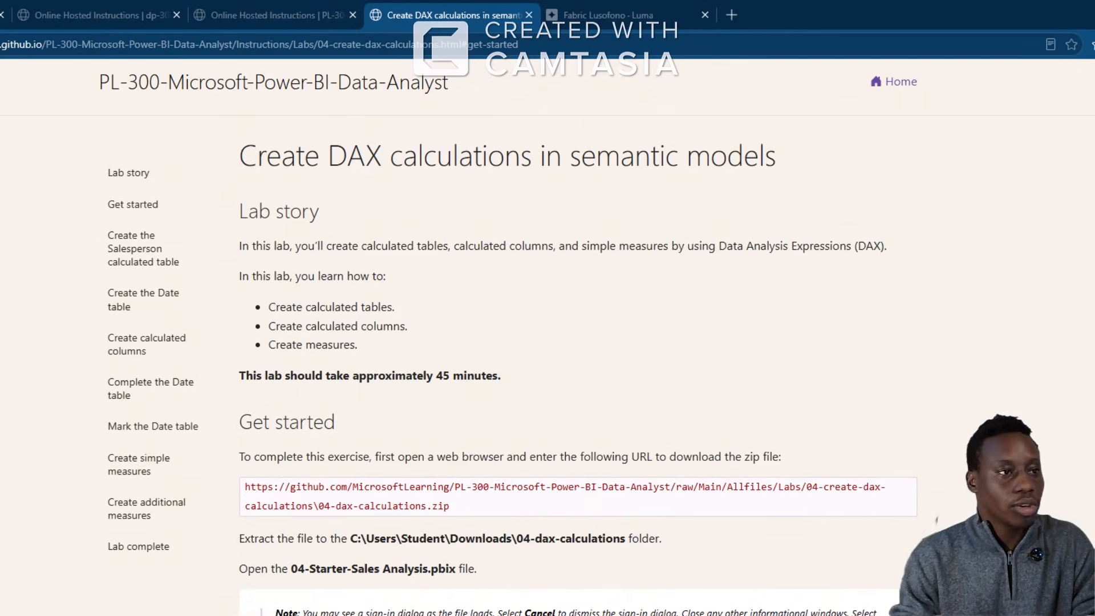
pyautogui.moveTo(776, 12); pyautogui.dragTo(1093, 365)
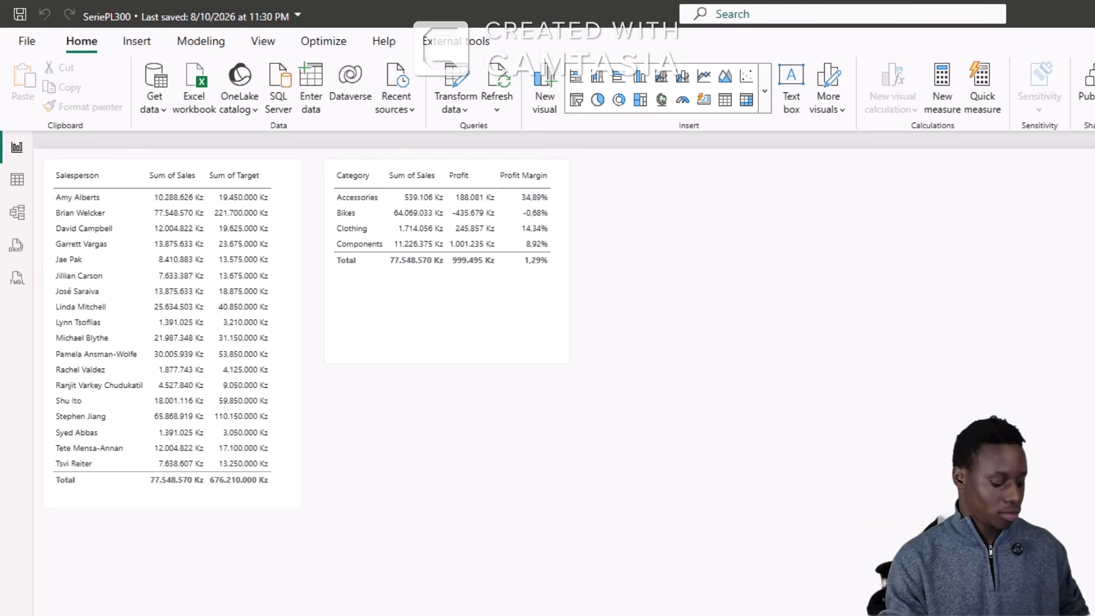
# In the model view, create a calculated table with the formula Salesperson = 'Salesperson (Performance)'
pyautogui.click(16, 214)
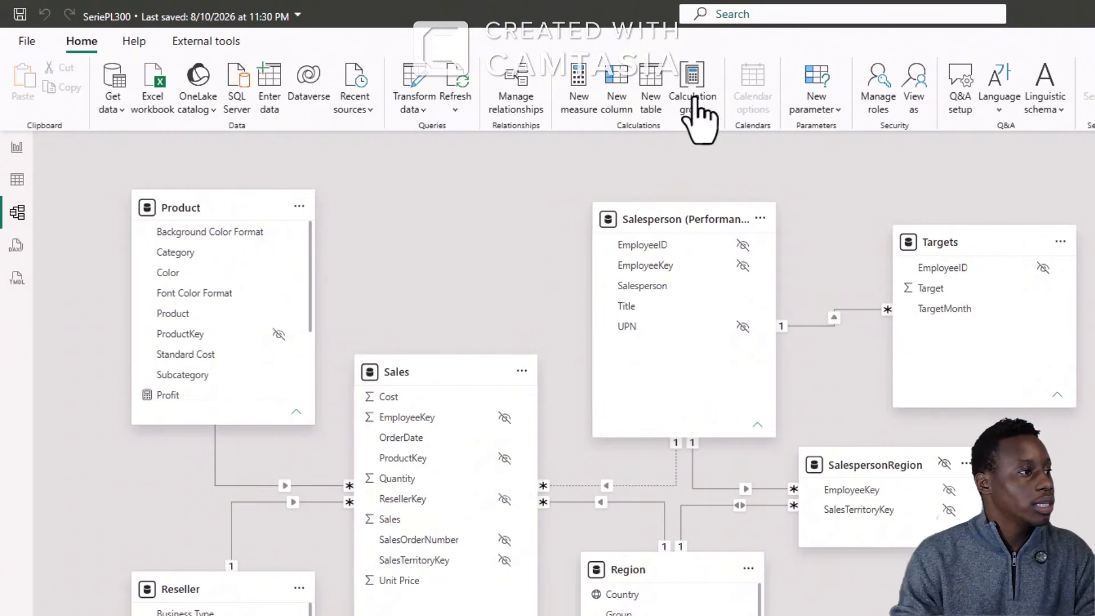
pyautogui.click(651, 79)
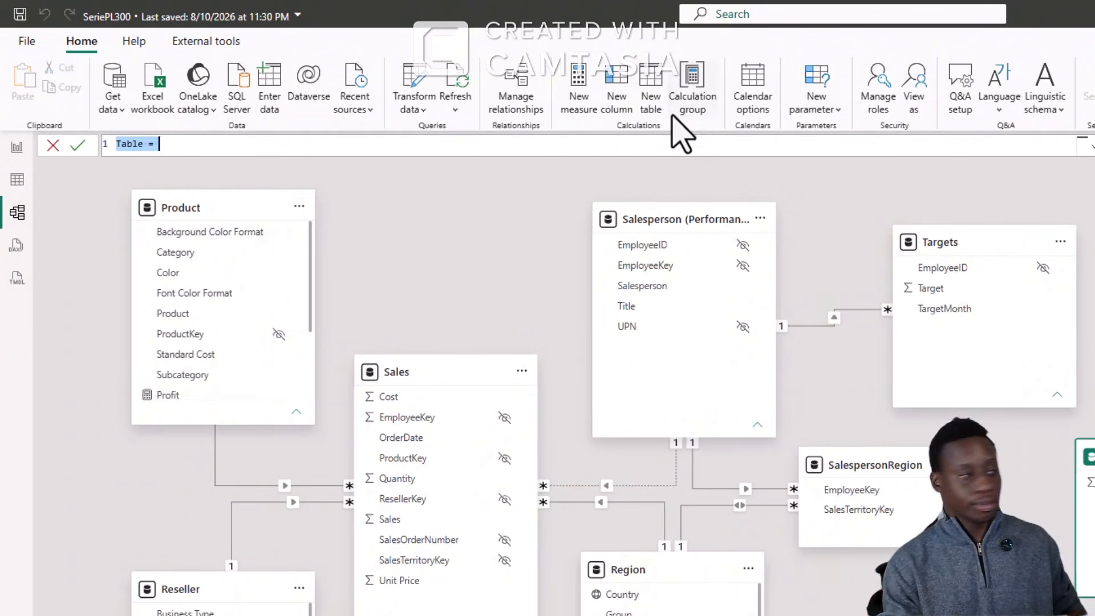
pyautogui.write('Salesperson =')
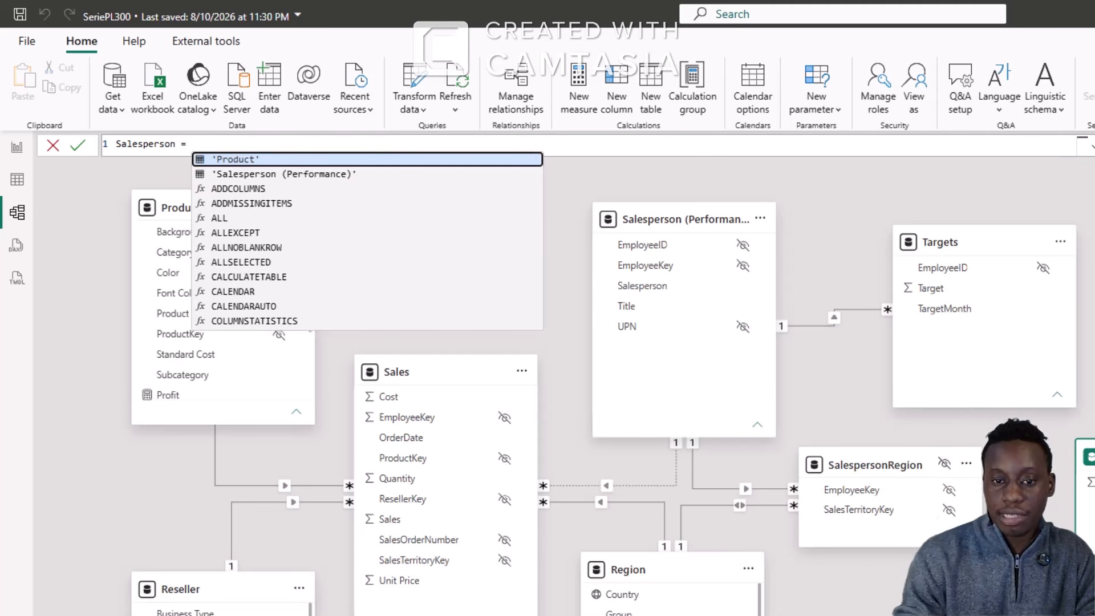
pyautogui.press('Escape')
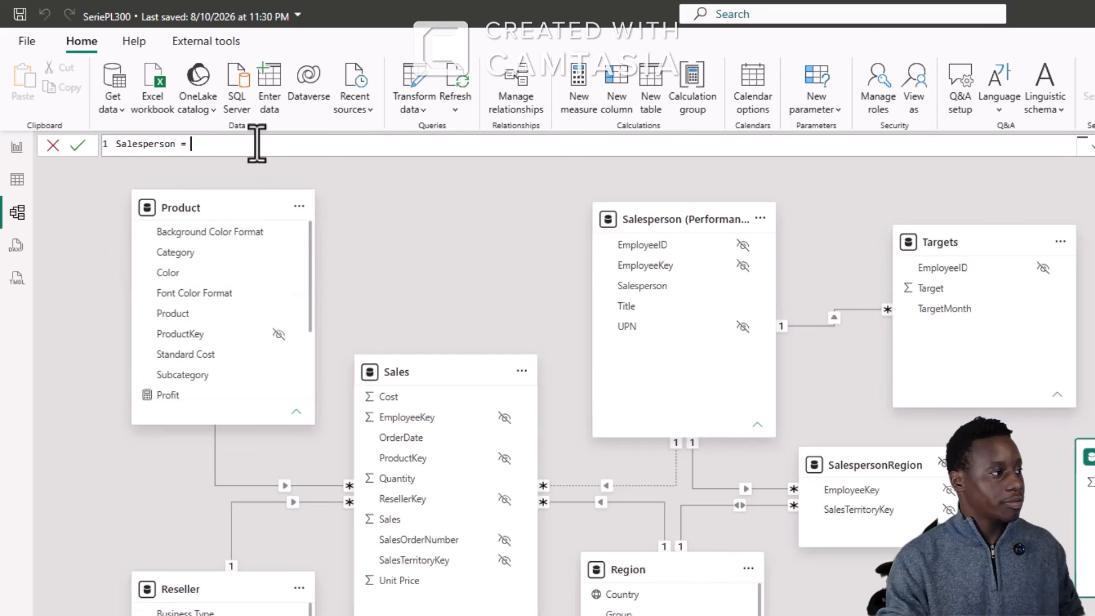
pyautogui.write("'Salesperson (Performance)'")
pyautogui.press('Return')
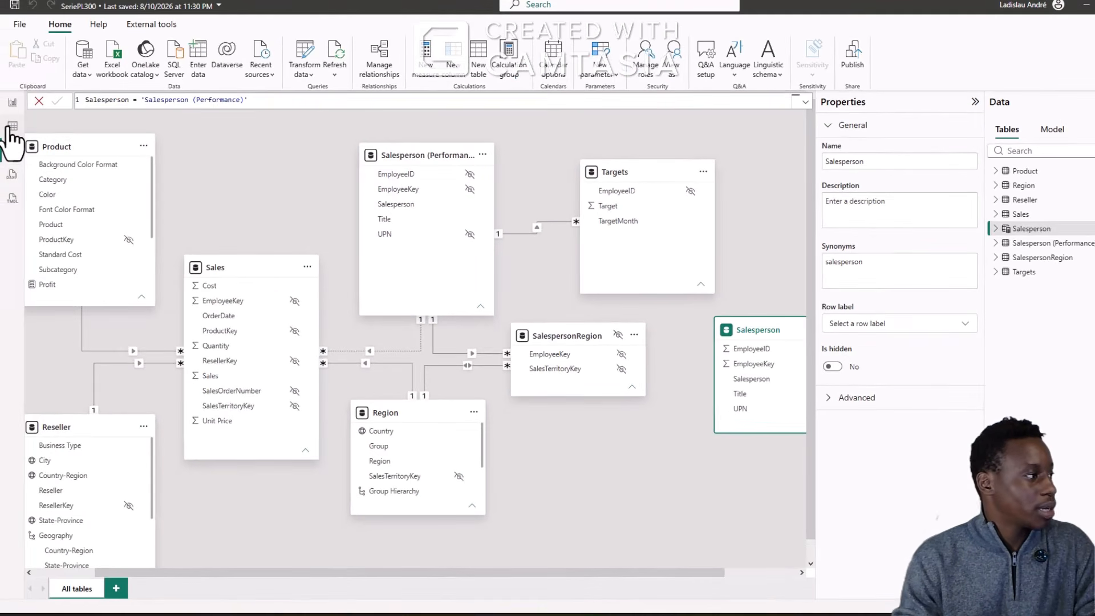
# Compare the rows of the Salesperson and Salesperson (Performance) tables, and look at the report page
pyautogui.click(12, 126)
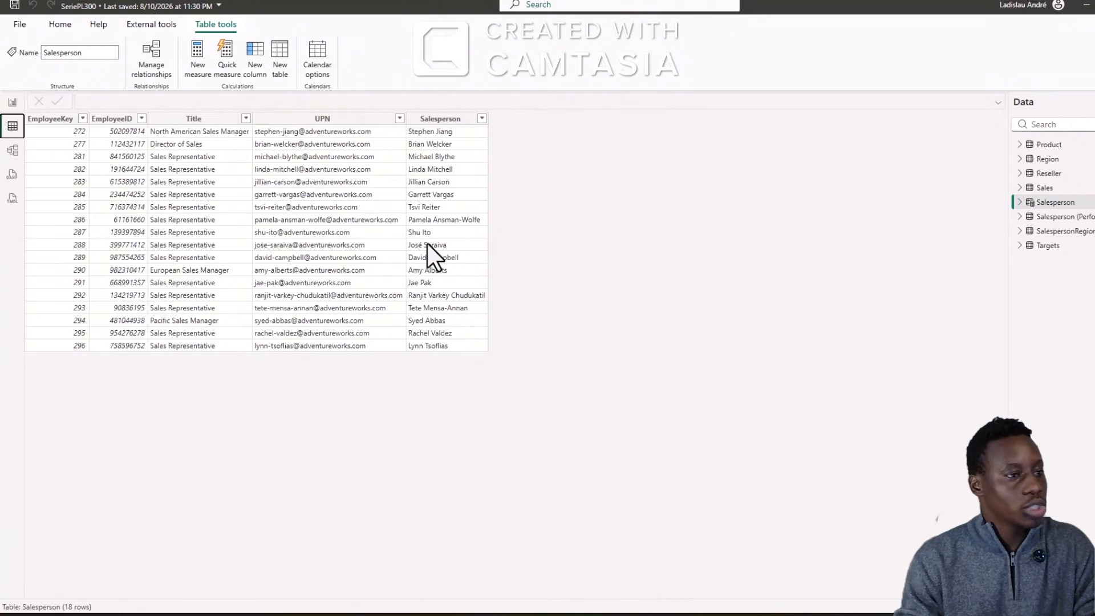
pyautogui.click(1047, 217)
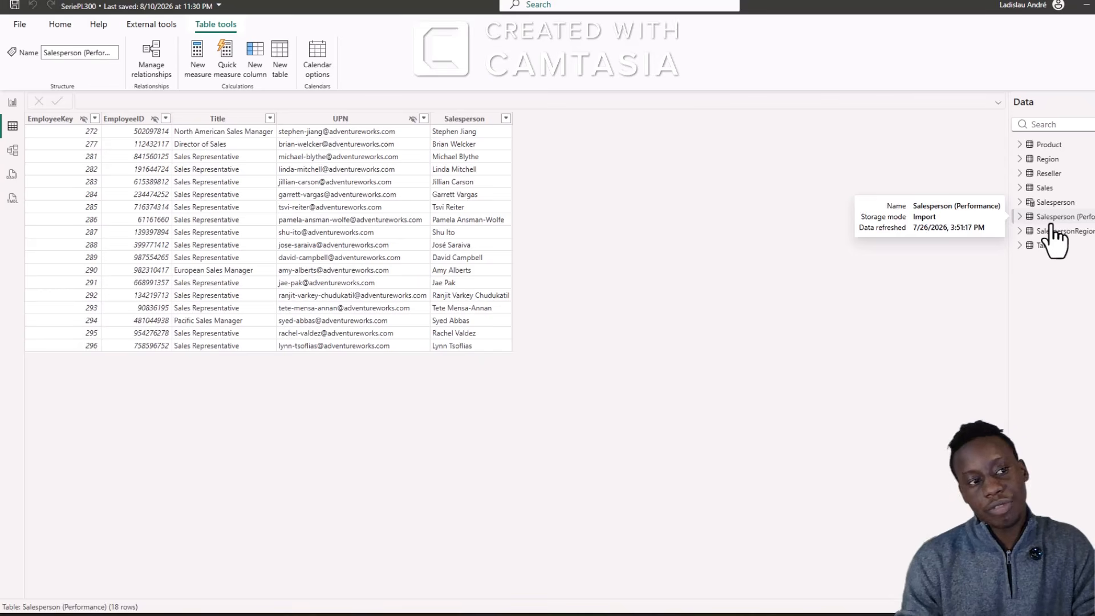
pyautogui.click(12, 103)
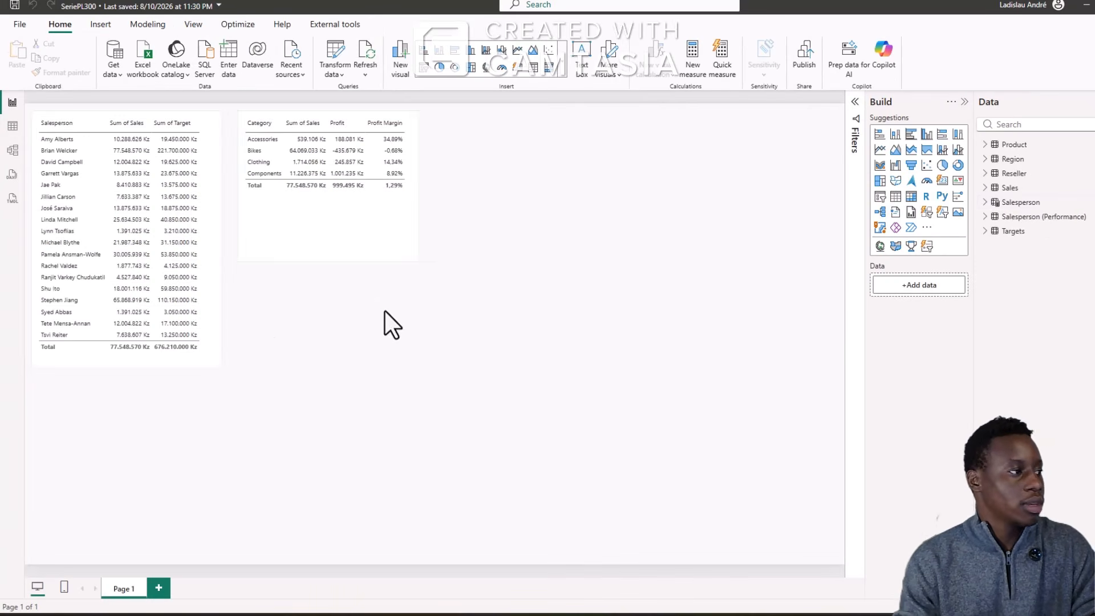
# Place the Salesperson table between Product and Salesperson (Performance) in the model diagram and shorten its card to clear the Sales table
pyautogui.click(12, 150)
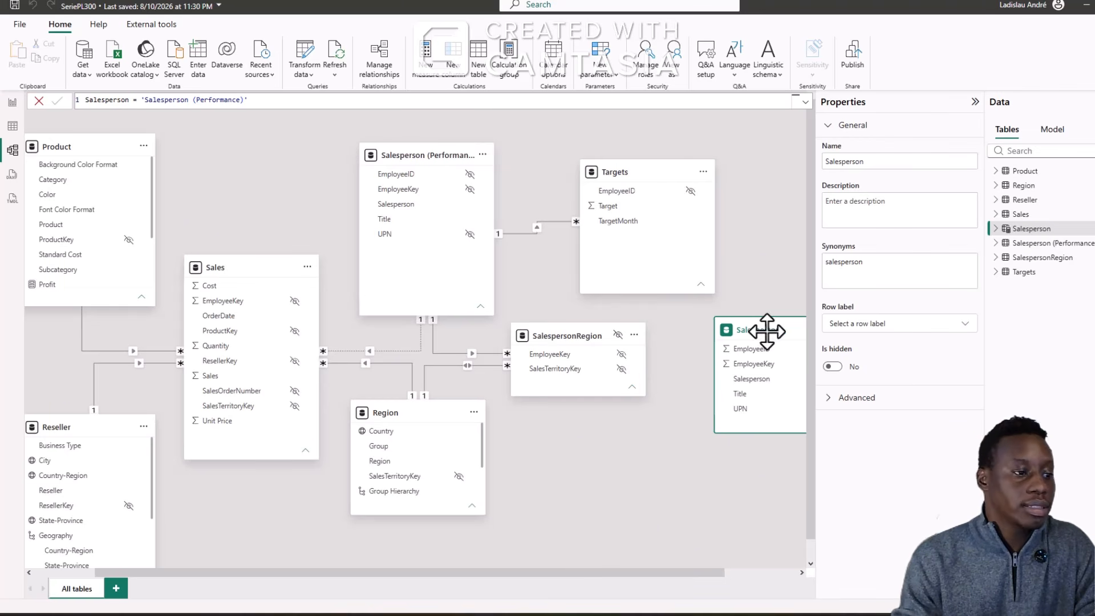
pyautogui.moveTo(765, 330); pyautogui.dragTo(340, 147)
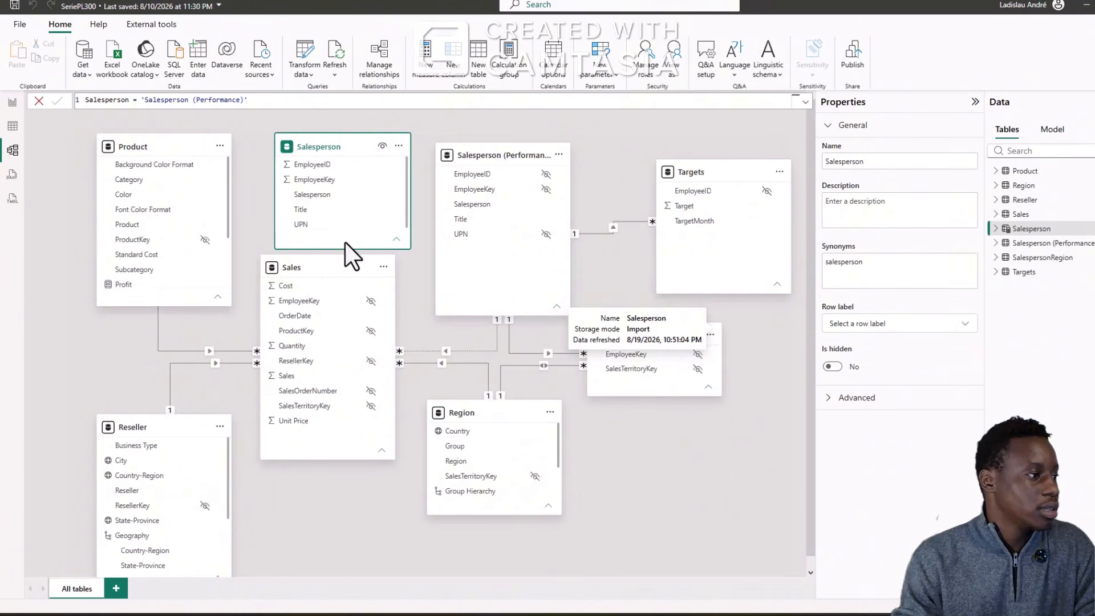
pyautogui.moveTo(338, 247); pyautogui.dragTo(336, 238)
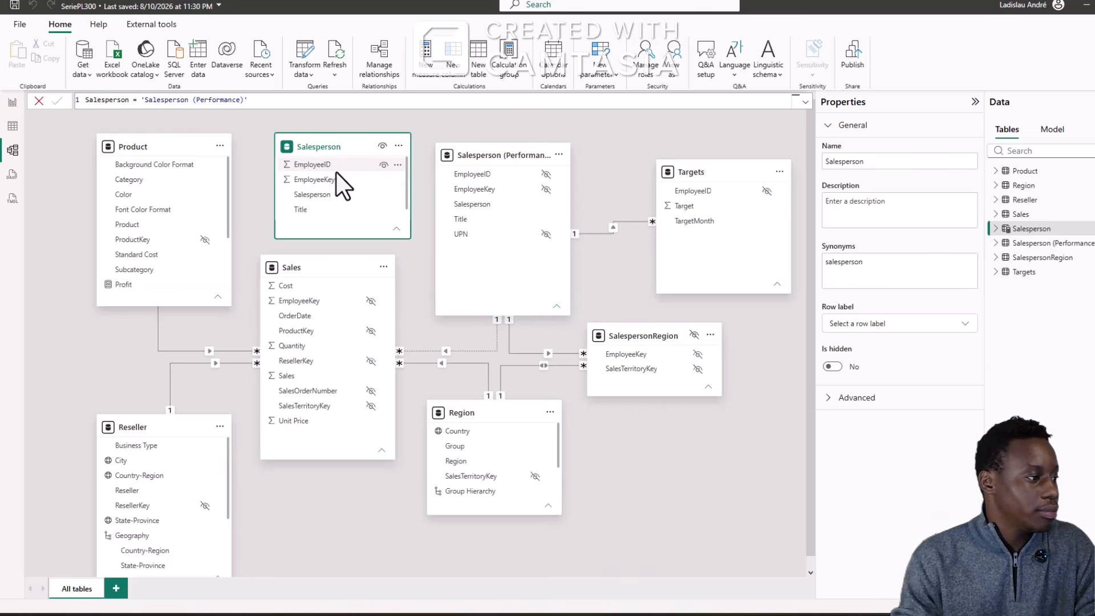
# Create an active one-to-many, single-direction relationship from Salesperson to Sales on EmployeeKey, and move the Sales card slightly down
pyautogui.moveTo(346, 183); pyautogui.dragTo(335, 303)
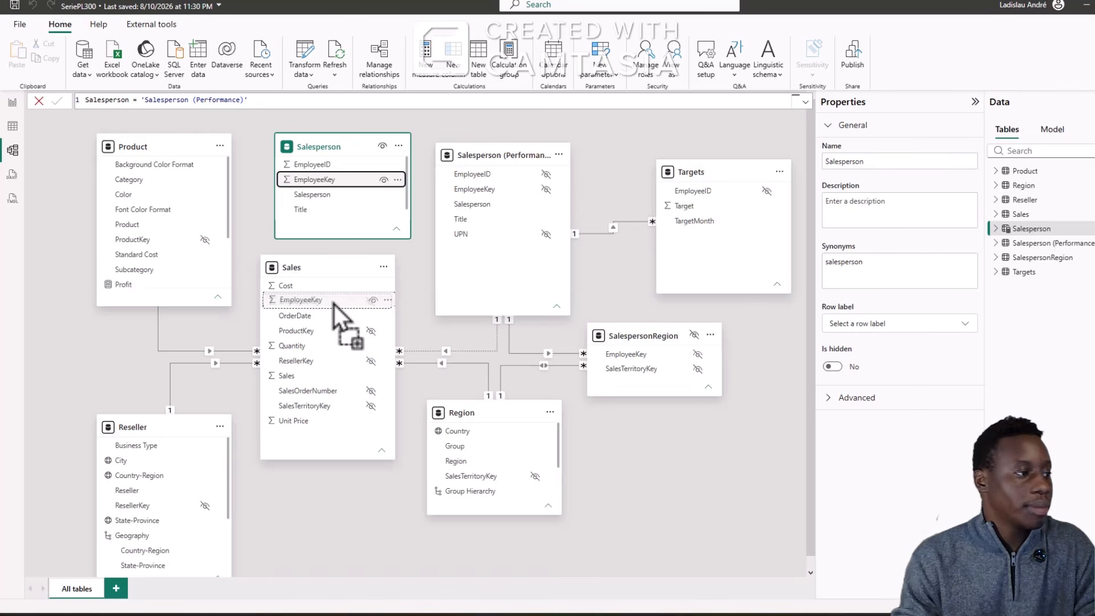
pyautogui.moveTo(334, 304); pyautogui.dragTo(334, 302)
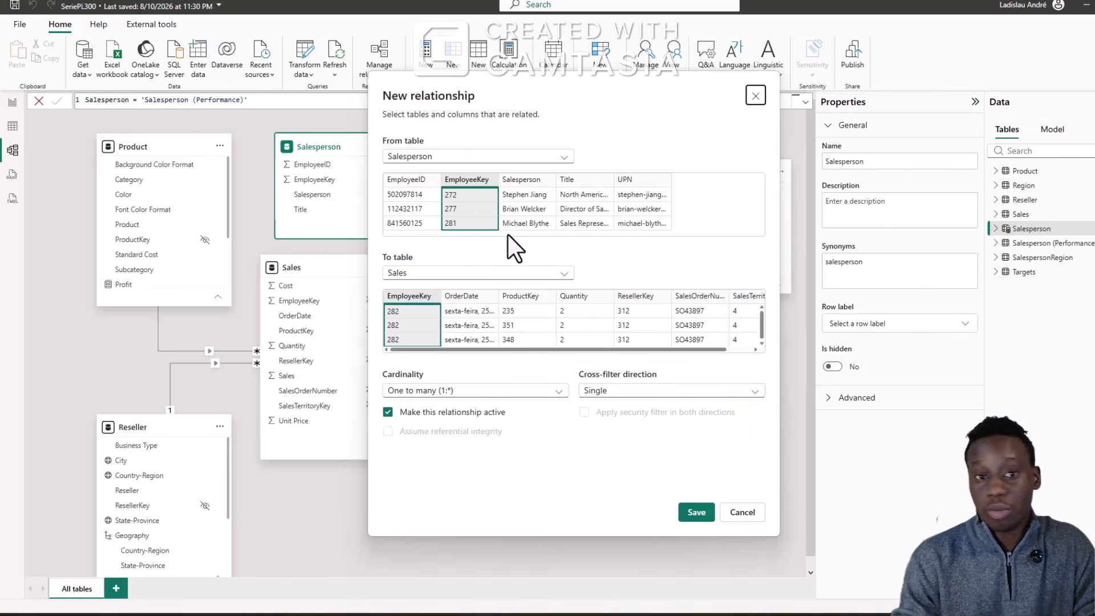
pyautogui.click(696, 512)
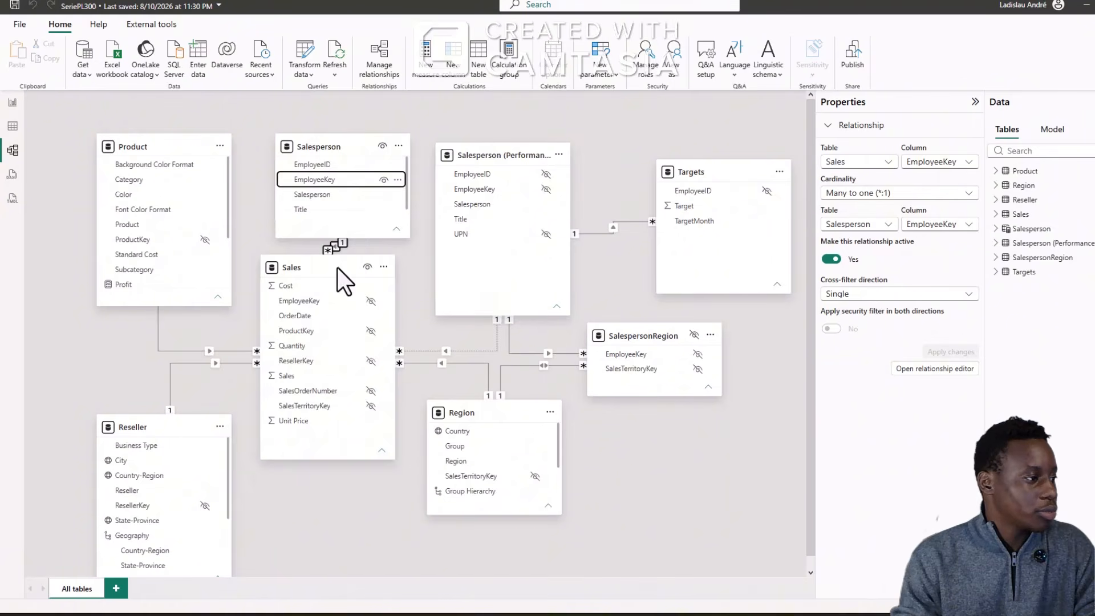
pyautogui.moveTo(337, 267); pyautogui.dragTo(331, 303)
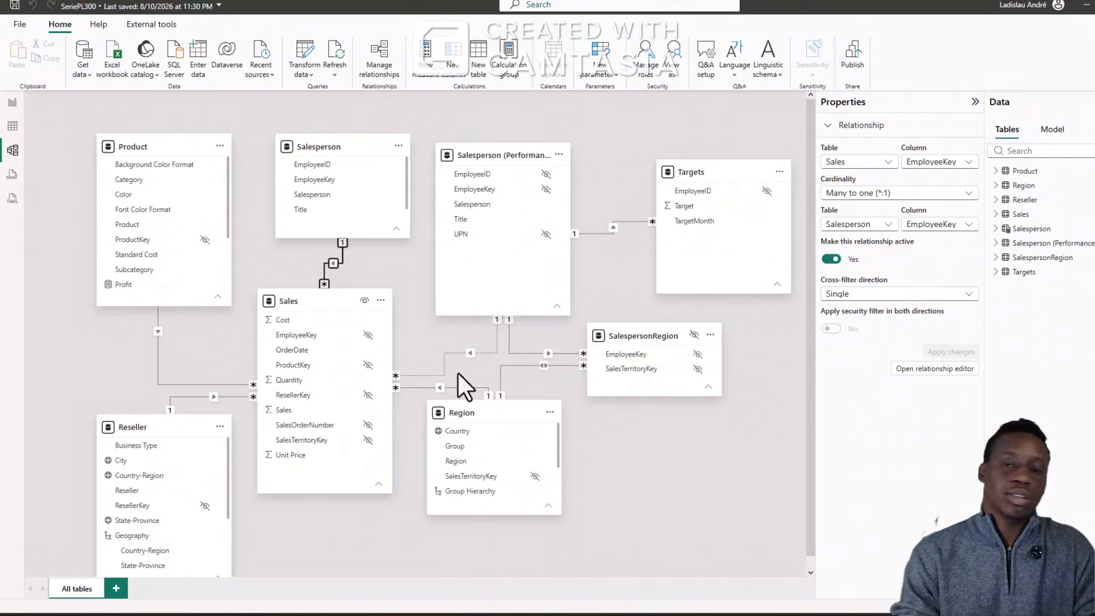
# Delete the inactive relationship between Salesperson (Performance) and Sales
pyautogui.click(453, 354)
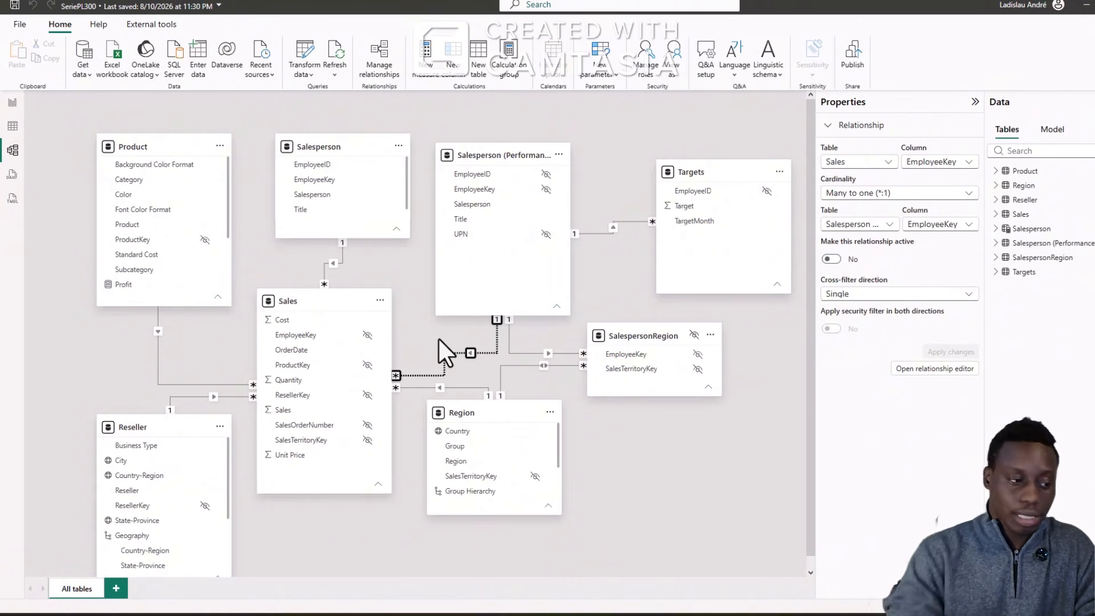
pyautogui.press('Delete')
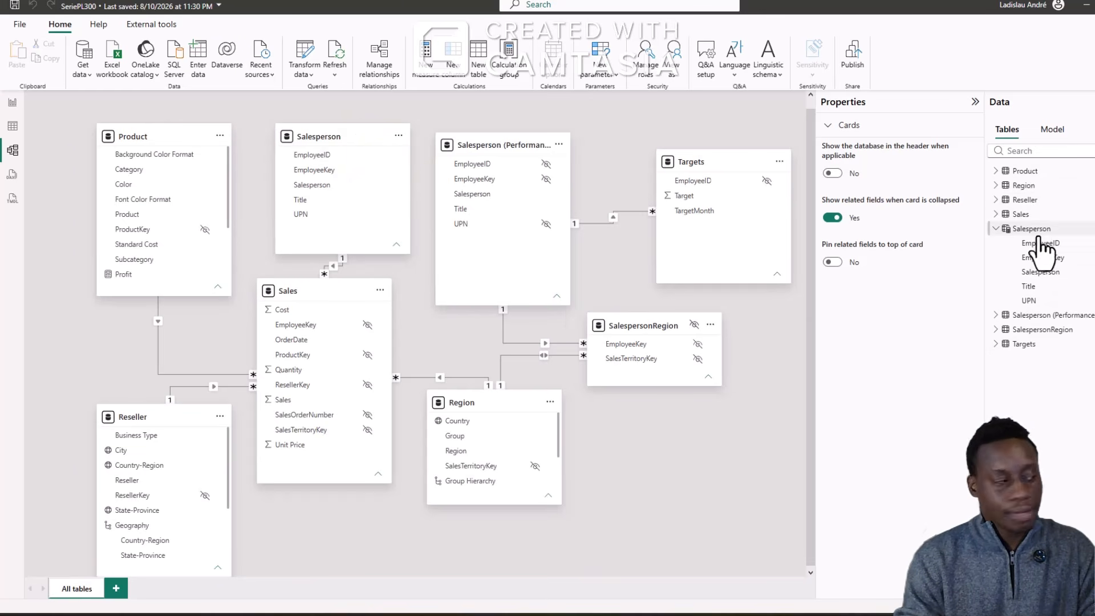
# Hide the EmployeeID, EmployeeKey and UPN columns of the Salesperson table in report view
pyautogui.click(337, 156)
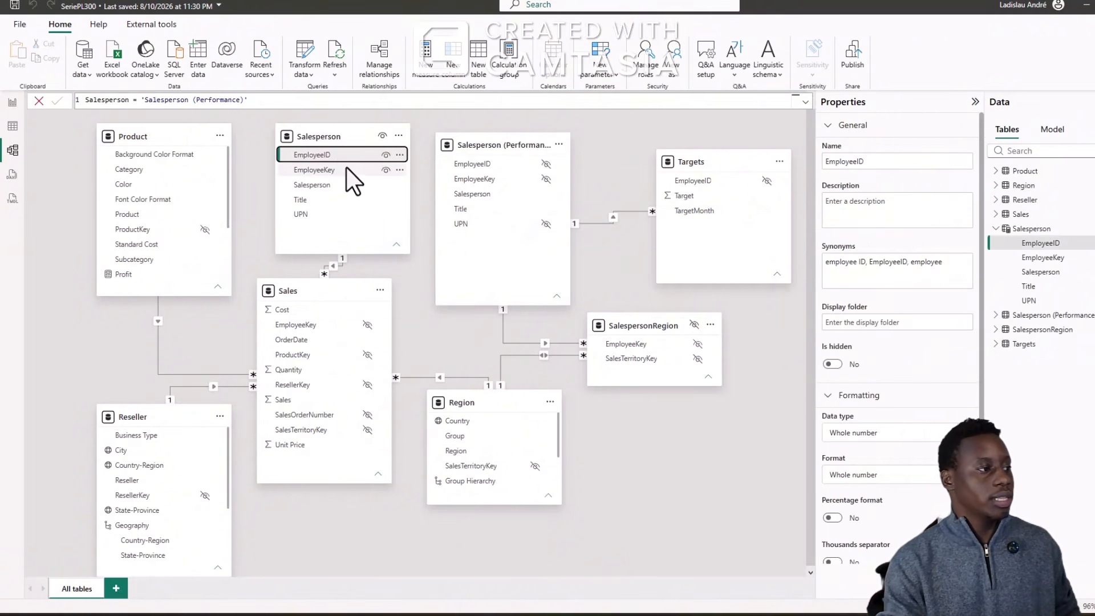
pyautogui.keyDown('ctrl'); pyautogui.click(347, 168); pyautogui.keyUp('ctrl')
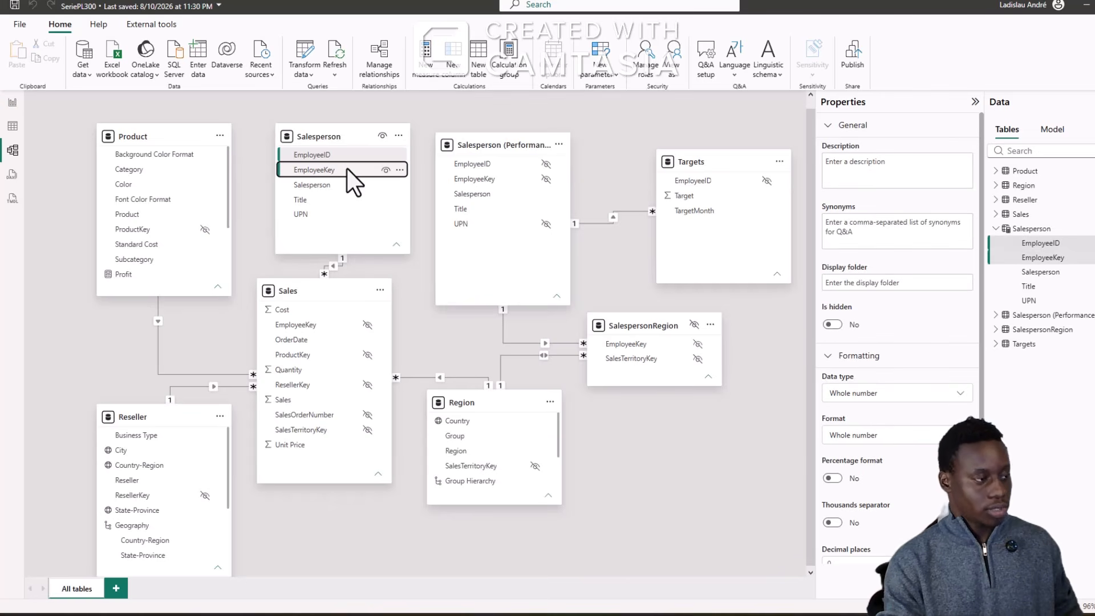
pyautogui.keyDown('ctrl'); pyautogui.click(324, 213); pyautogui.keyUp('ctrl')
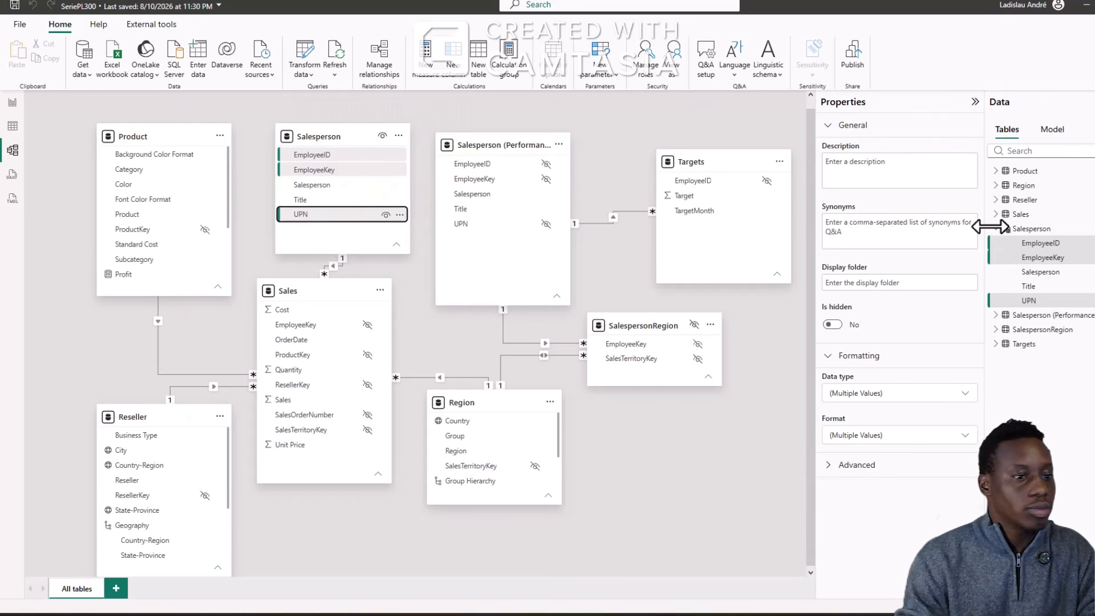
pyautogui.rightClick(358, 171)
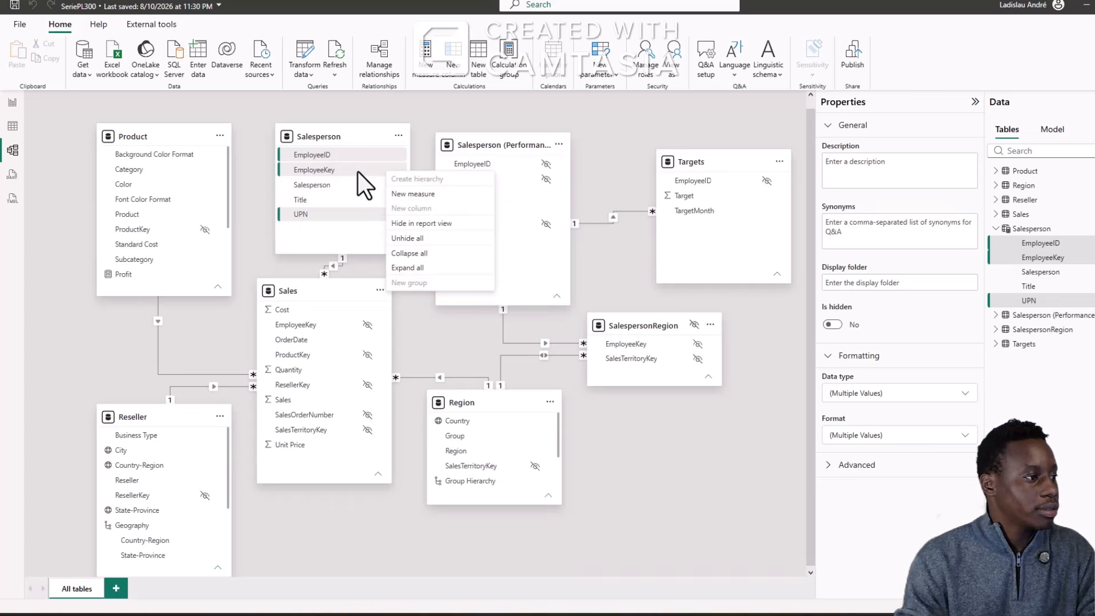
pyautogui.click(432, 224)
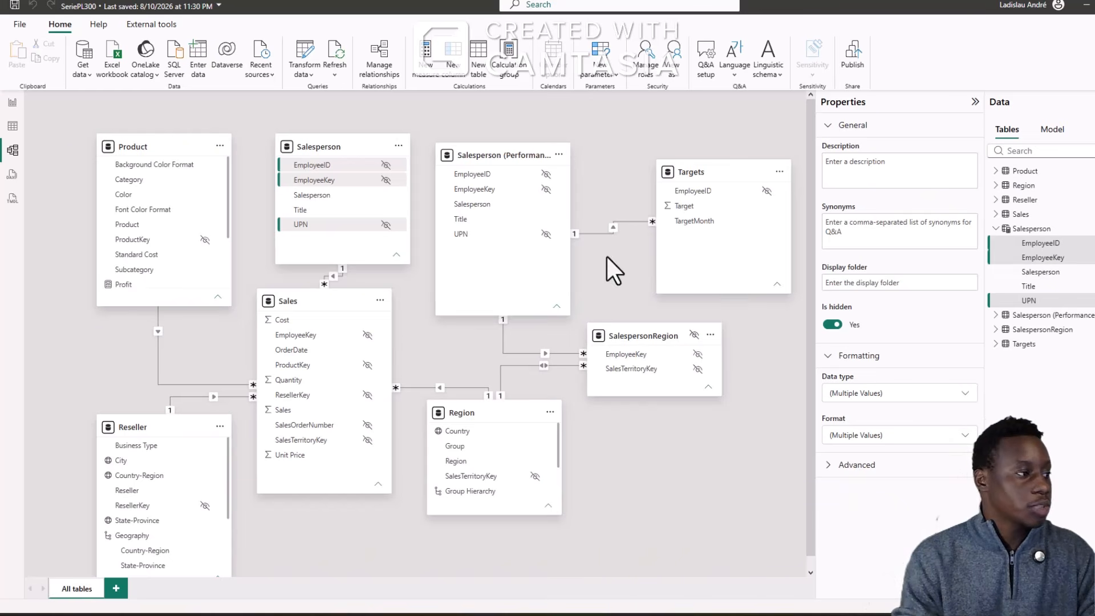
# Set the Salesperson table's description to "Salesperson related to sales"
pyautogui.click(1032, 229)
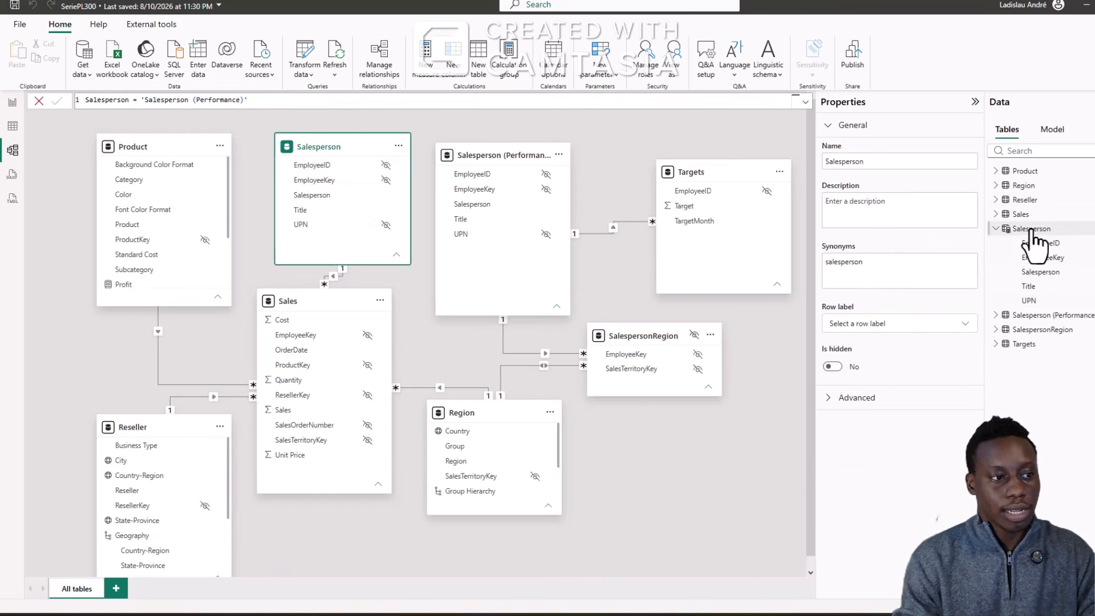
pyautogui.click(850, 207)
pyautogui.write('Salesperson related to sales')
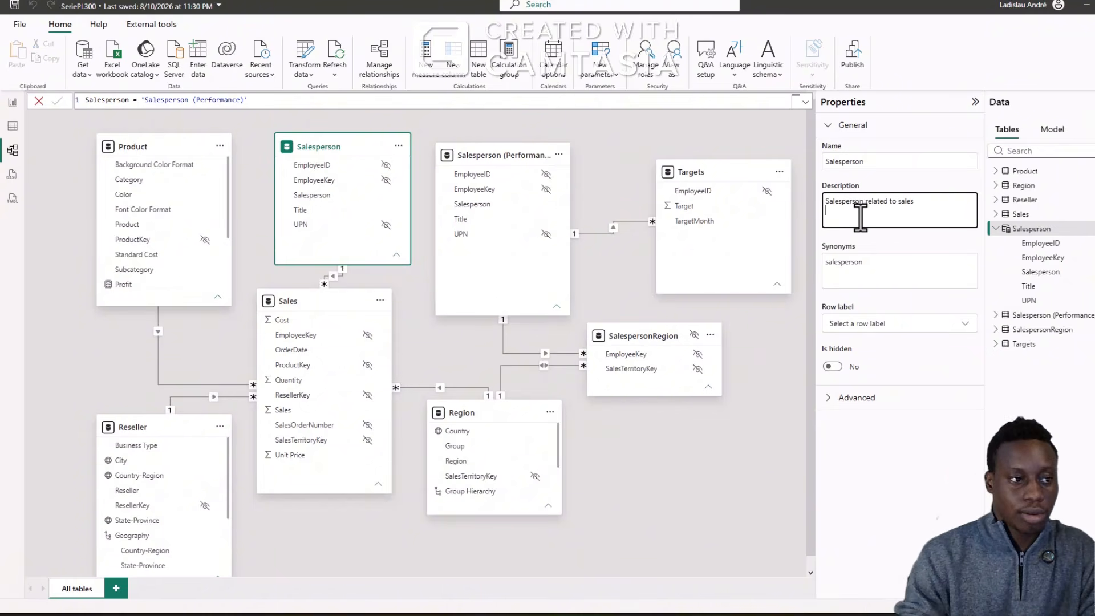
pyautogui.click(779, 157)
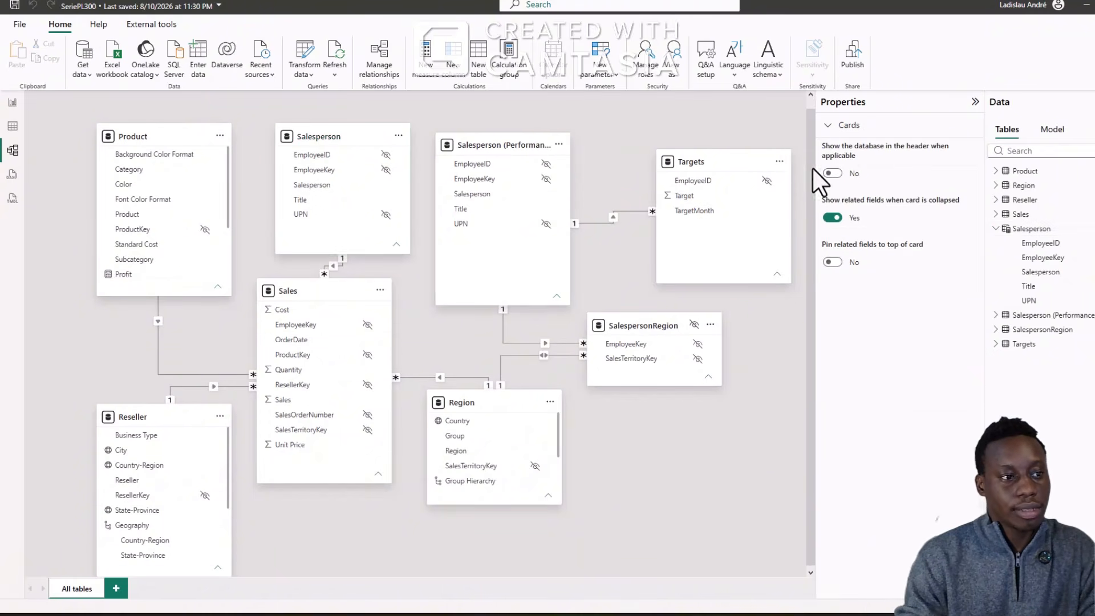
pyautogui.click(1047, 229)
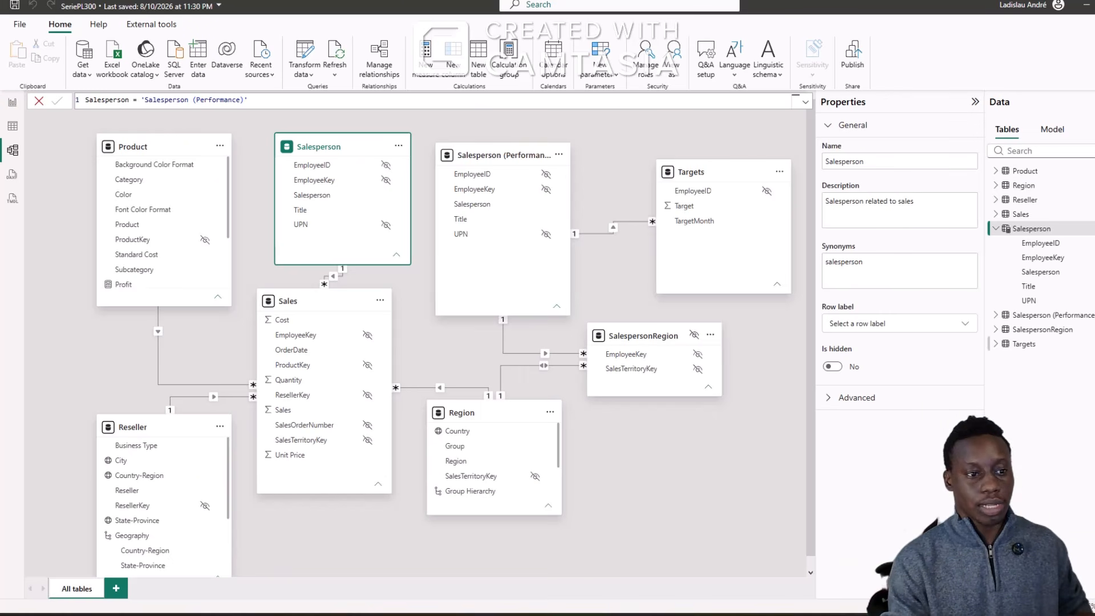
# Set the Salesperson (Performance) table's description to "Salesperson related to region(s)"
pyautogui.click(1039, 317)
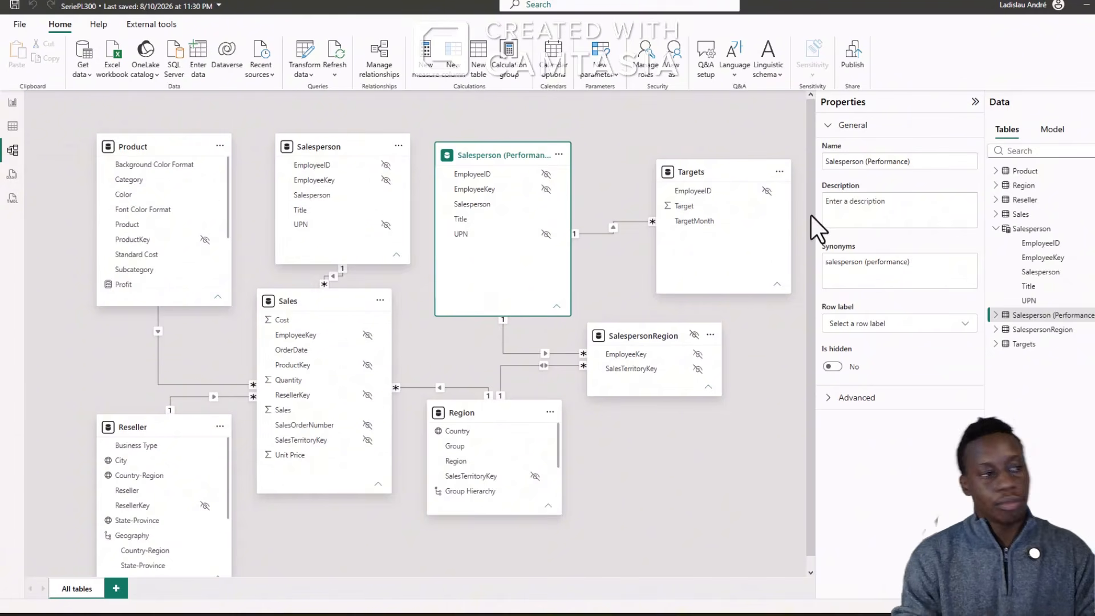
pyautogui.click(889, 208)
pyautogui.write('Salesperson related to region(s)')
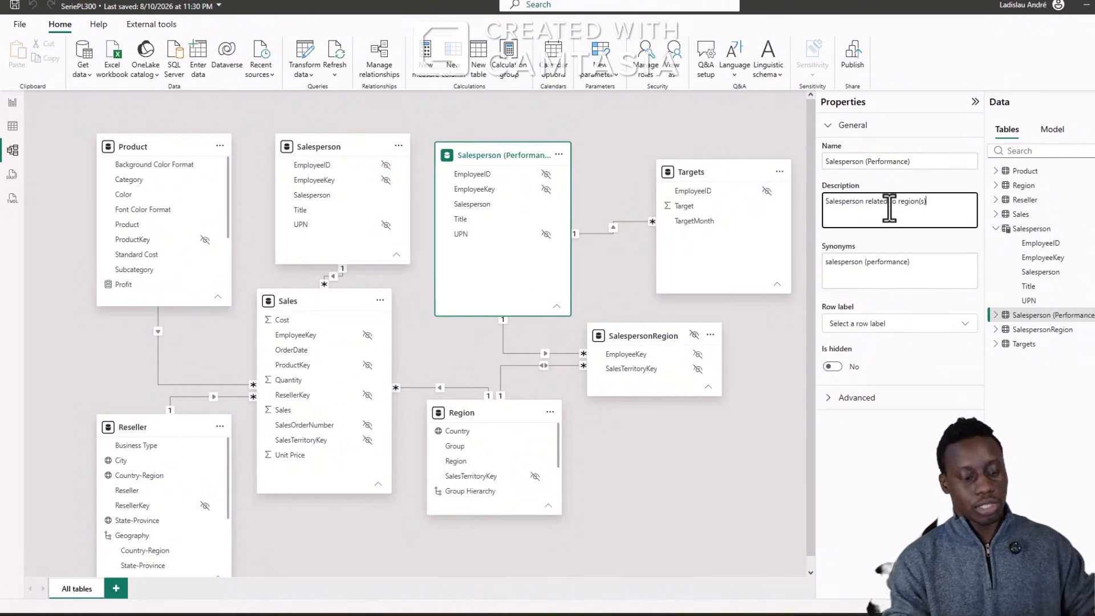
# Apply the Salesperson (Performance) description, then check the Salesperson table's description from report view and return to model view
pyautogui.click(773, 147)
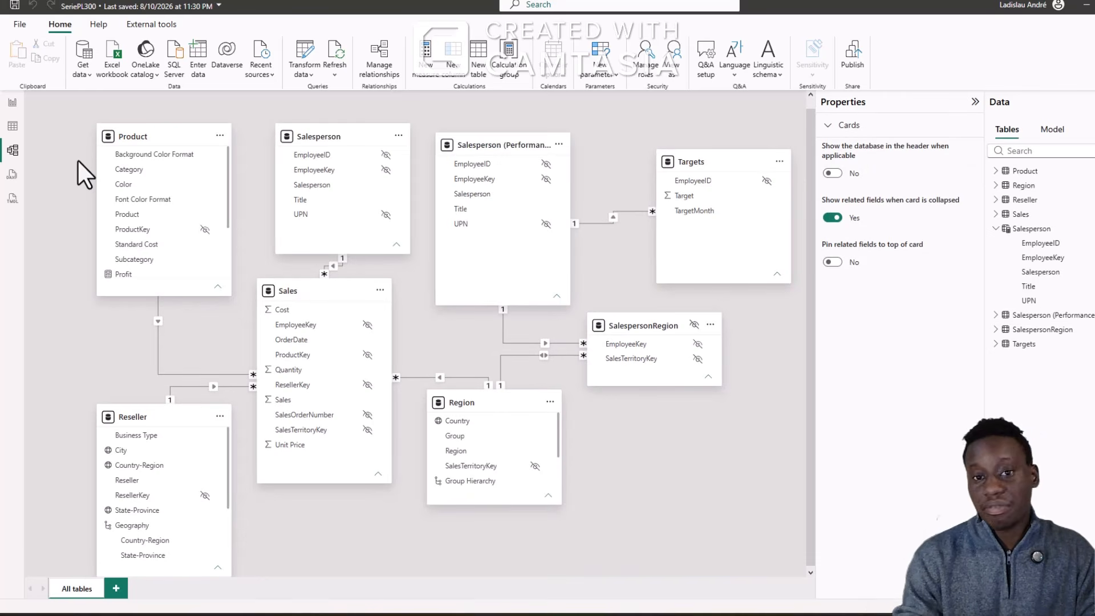
pyautogui.click(13, 102)
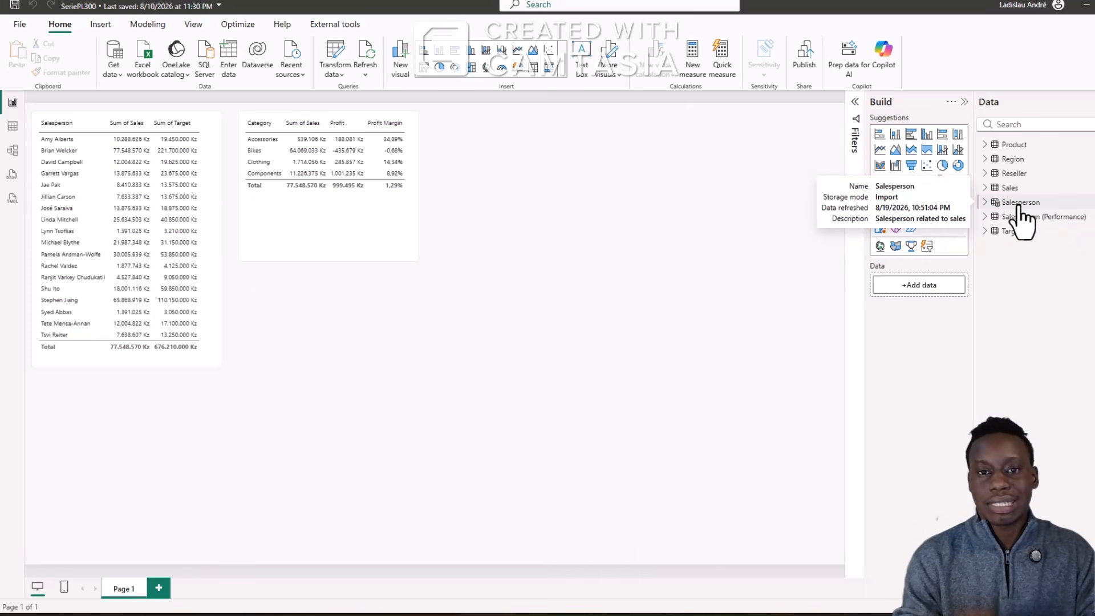
pyautogui.click(12, 152)
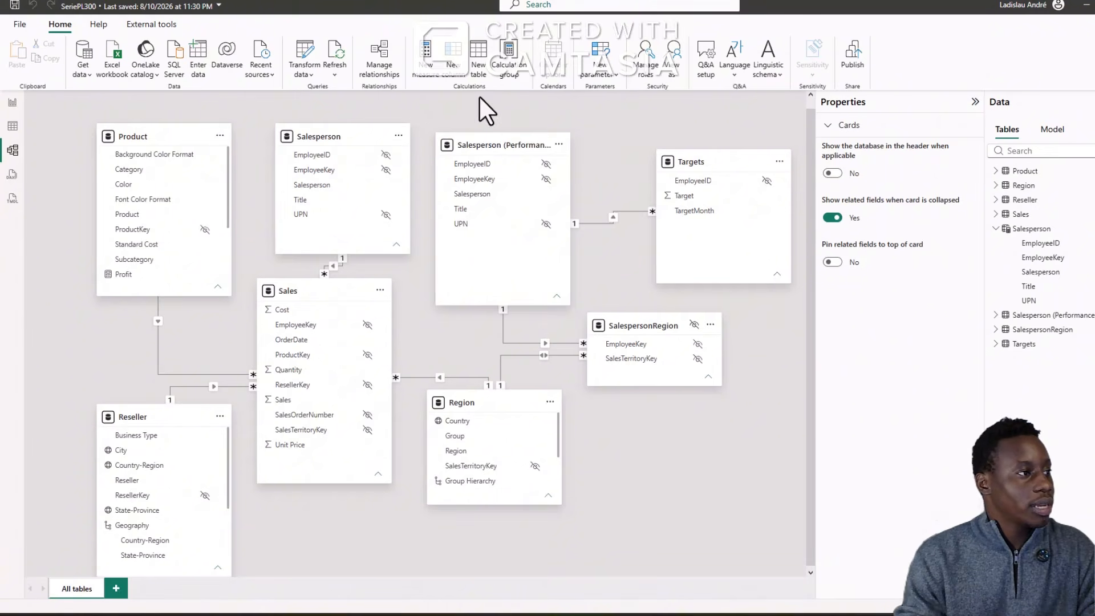
# Create a calculated table named Date with the formula CALENDARAUTO(6)
pyautogui.click(477, 67)
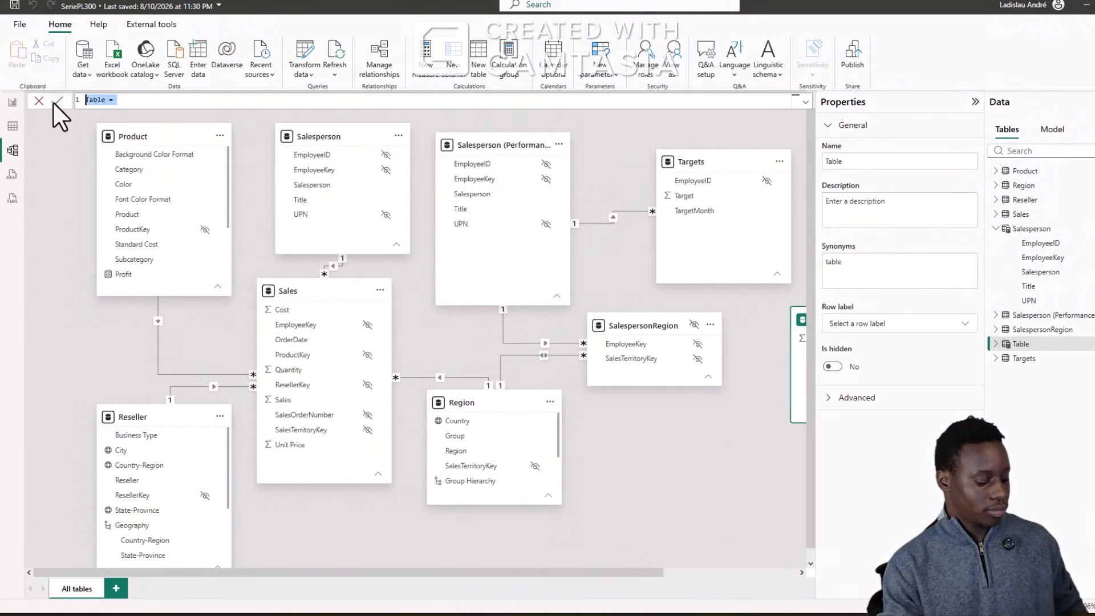
pyautogui.write('Date = CALENDARAUTO(6)')
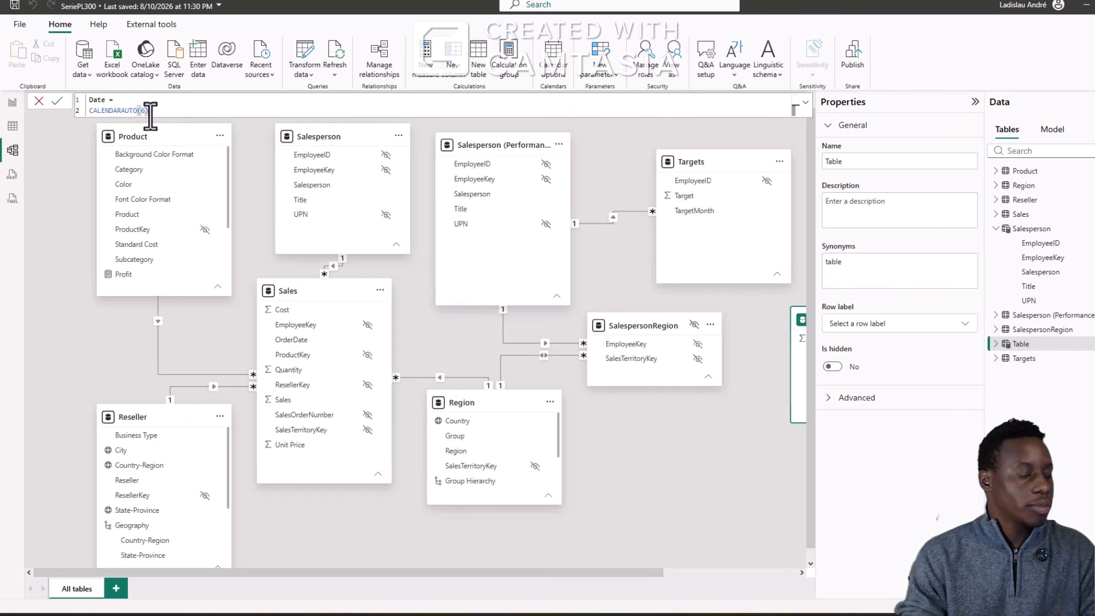
pyautogui.press('Return')
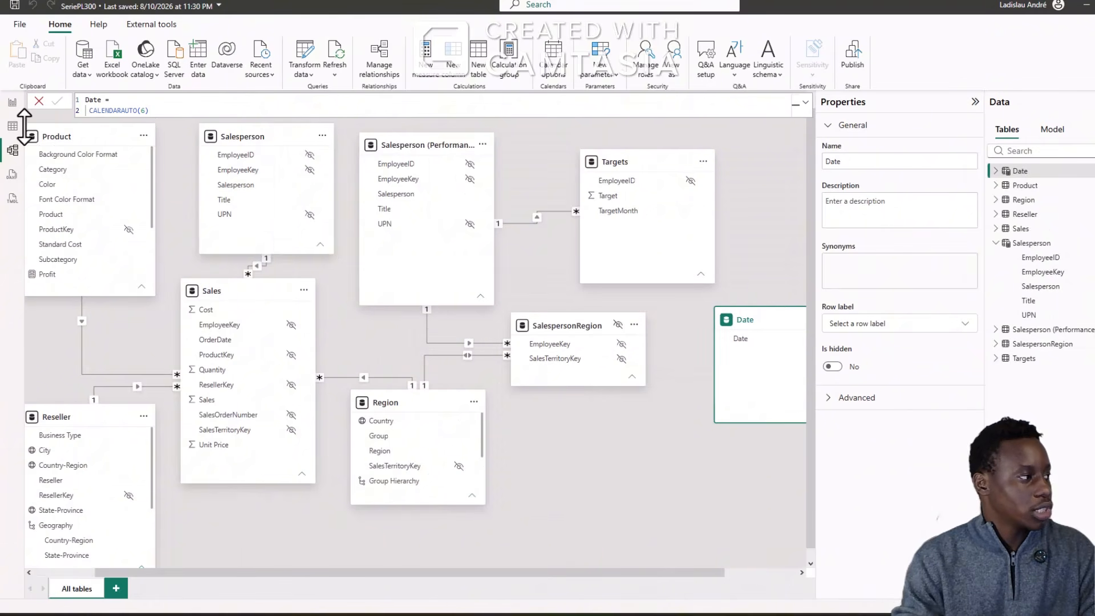
# Examine the Date table's dates and row count in table view, and widen the Data pane
pyautogui.click(11, 129)
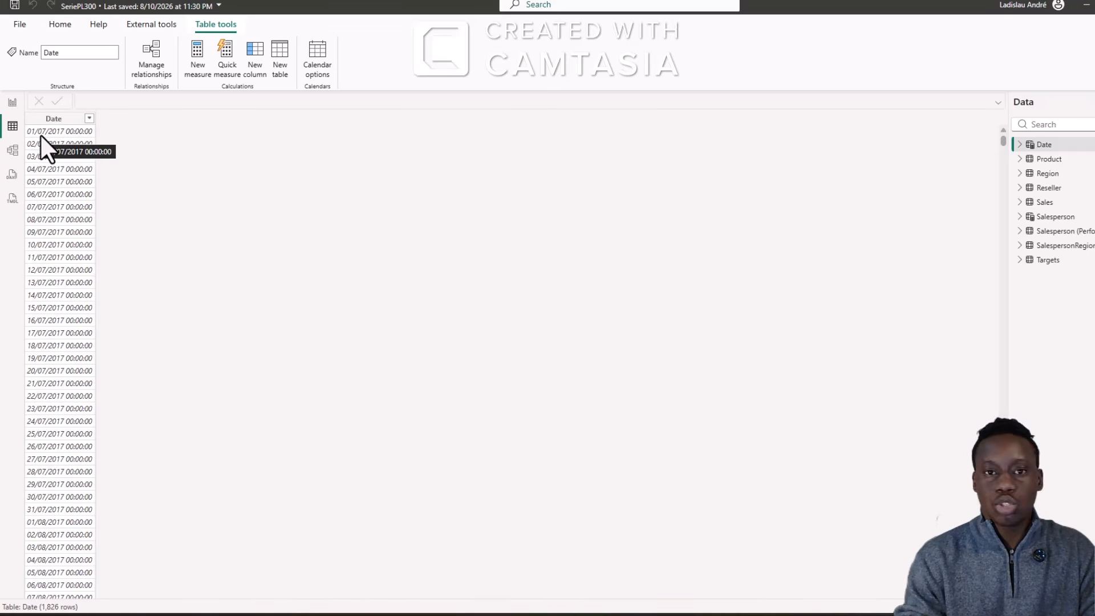
pyautogui.click(12, 150)
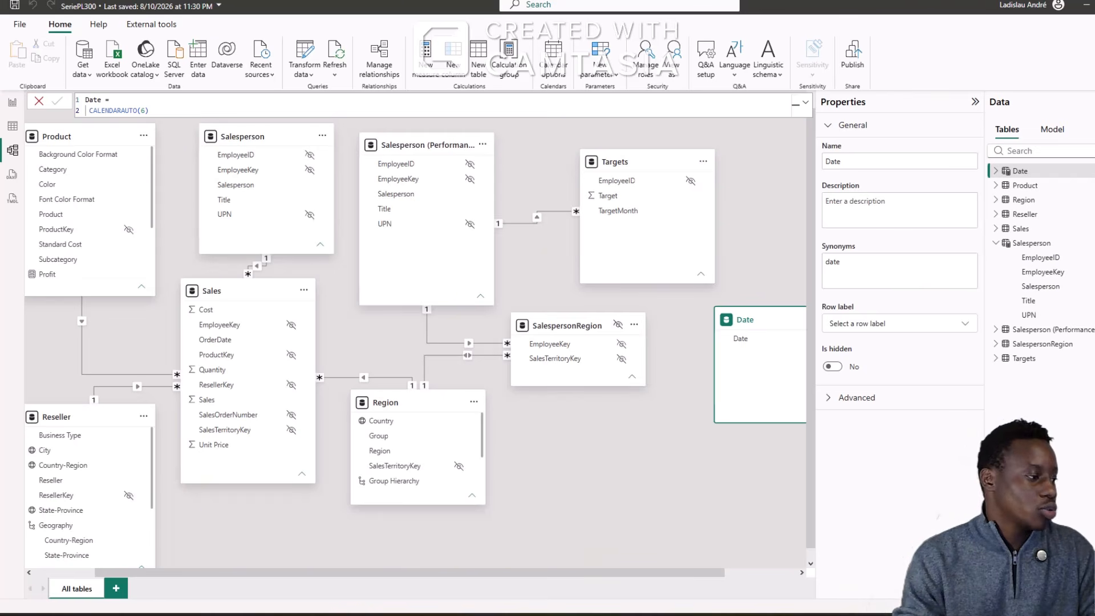
pyautogui.click(13, 126)
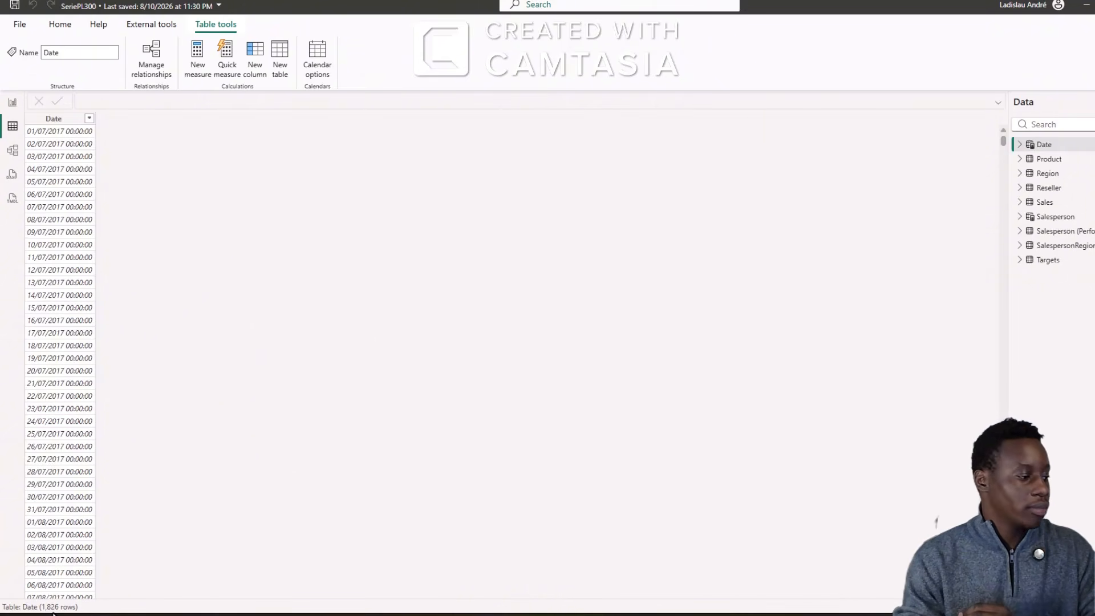
pyautogui.click(12, 152)
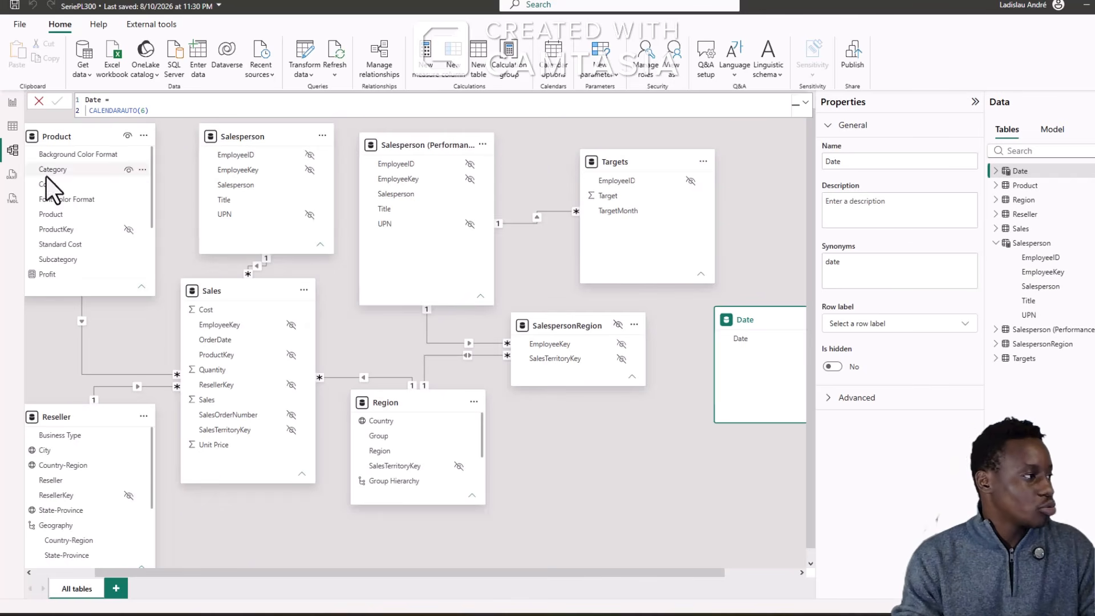
pyautogui.click(13, 126)
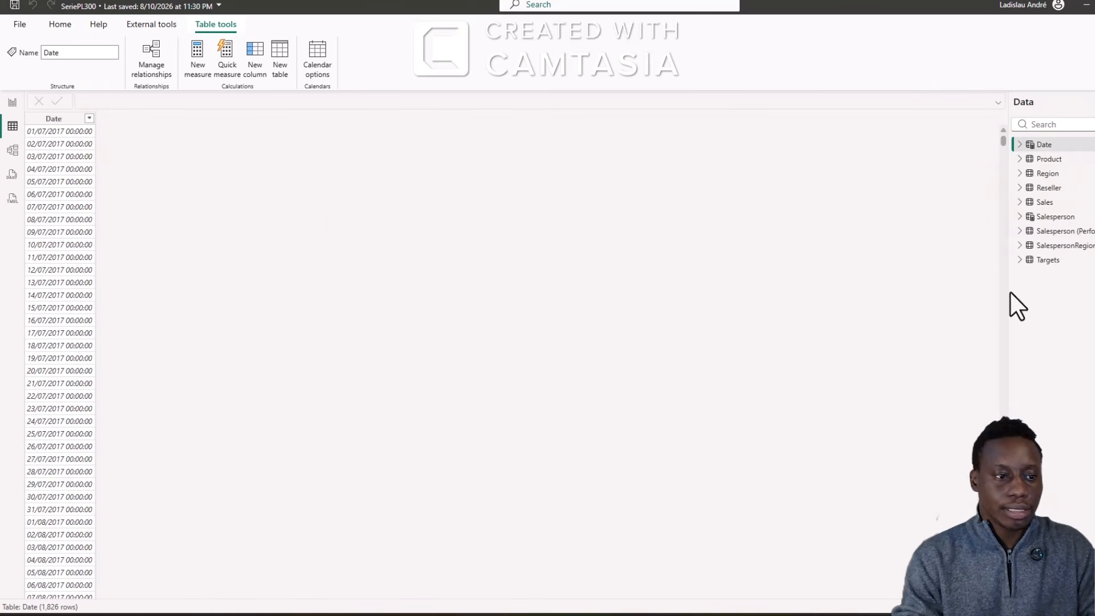
pyautogui.moveTo(1008, 284); pyautogui.dragTo(953, 285)
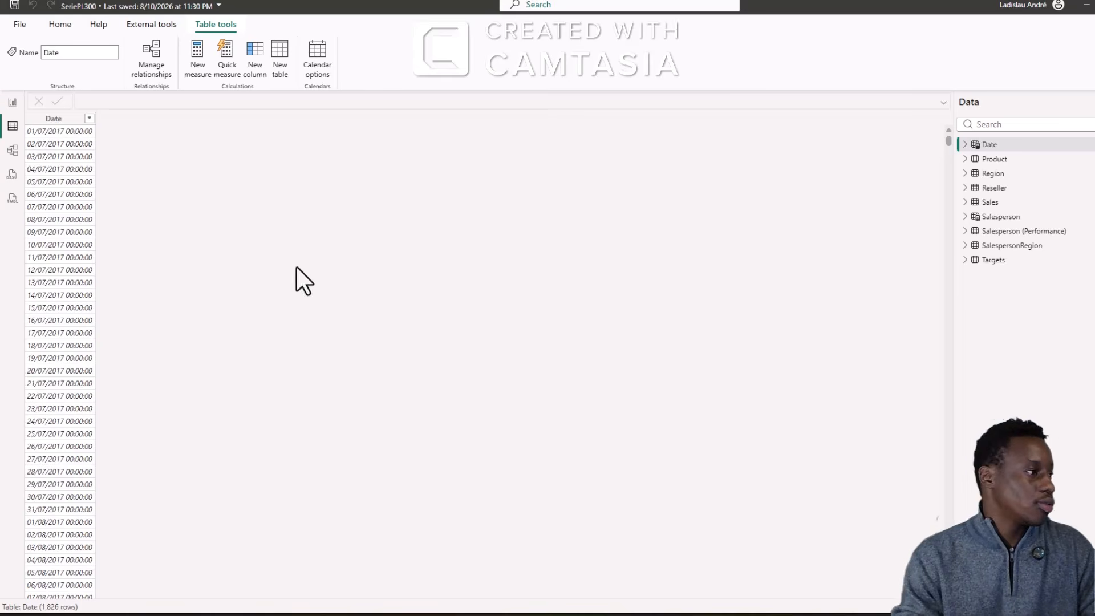
# Add a Year calculated column to the Date table: "FY" & YEAR('Date'[Date]) + IF(MONTH('Date'[Date]) > 6, 1)
pyautogui.click(255, 69)
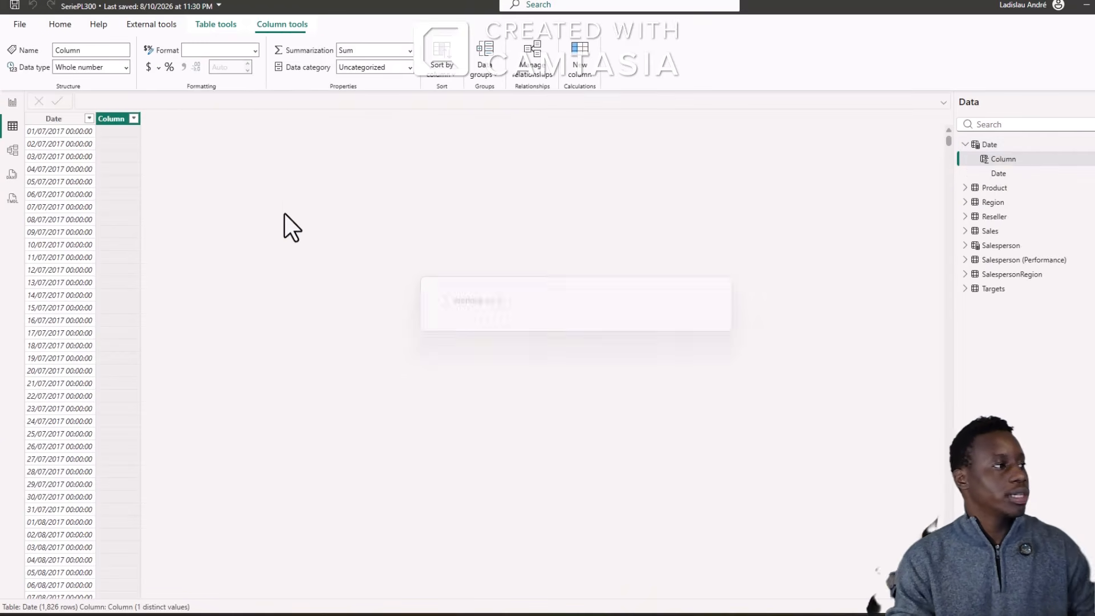
pyautogui.write('Year = "FY" & YEAR(\'Date\'[Date]) + IF(MONTH(\'Date\'[Date]) > 6, 1)')
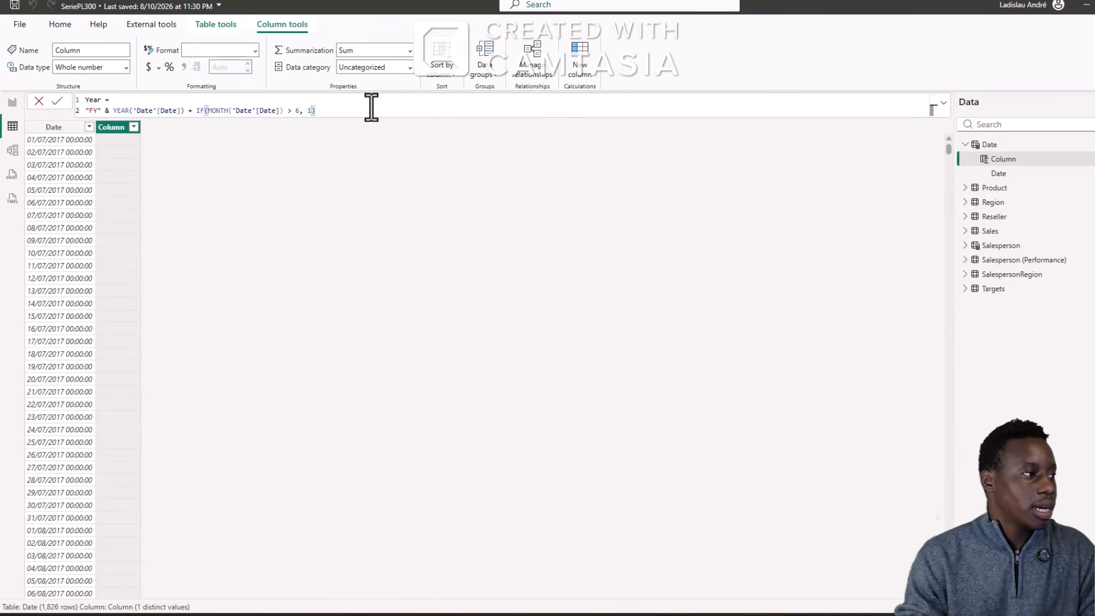
pyautogui.press('Return')
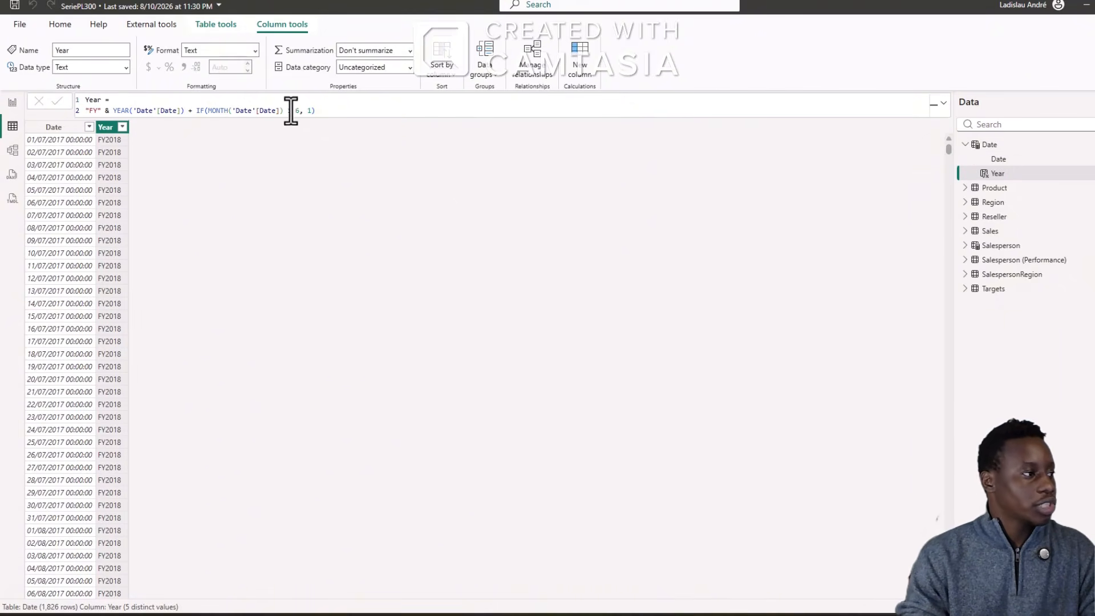
pyautogui.moveTo(317, 111); pyautogui.dragTo(78, 98)
pyautogui.click(357, 110)
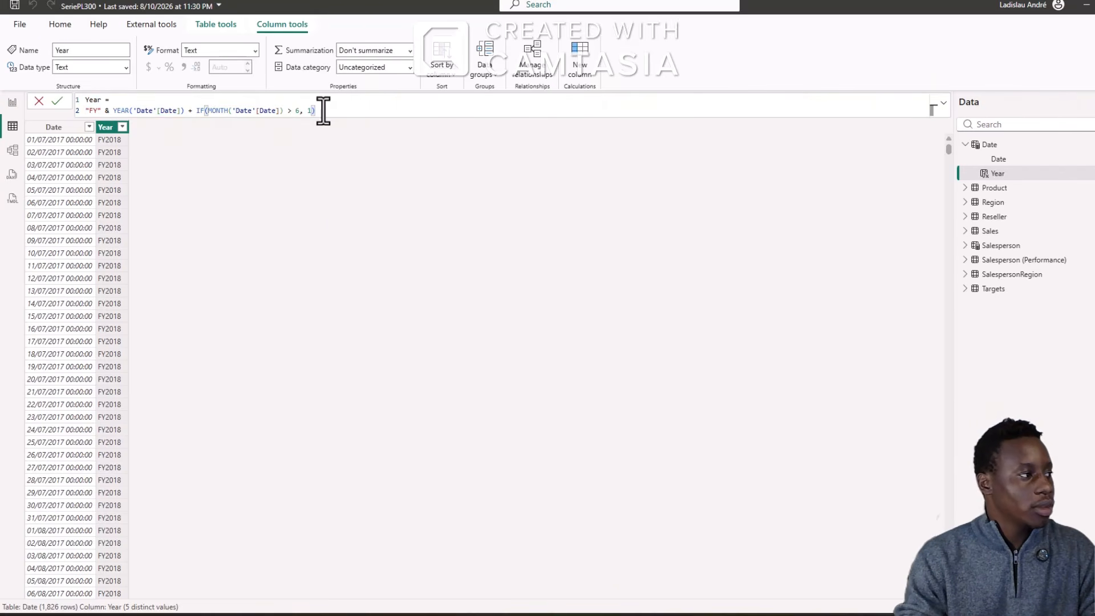
pyautogui.moveTo(320, 110); pyautogui.dragTo(88, 109)
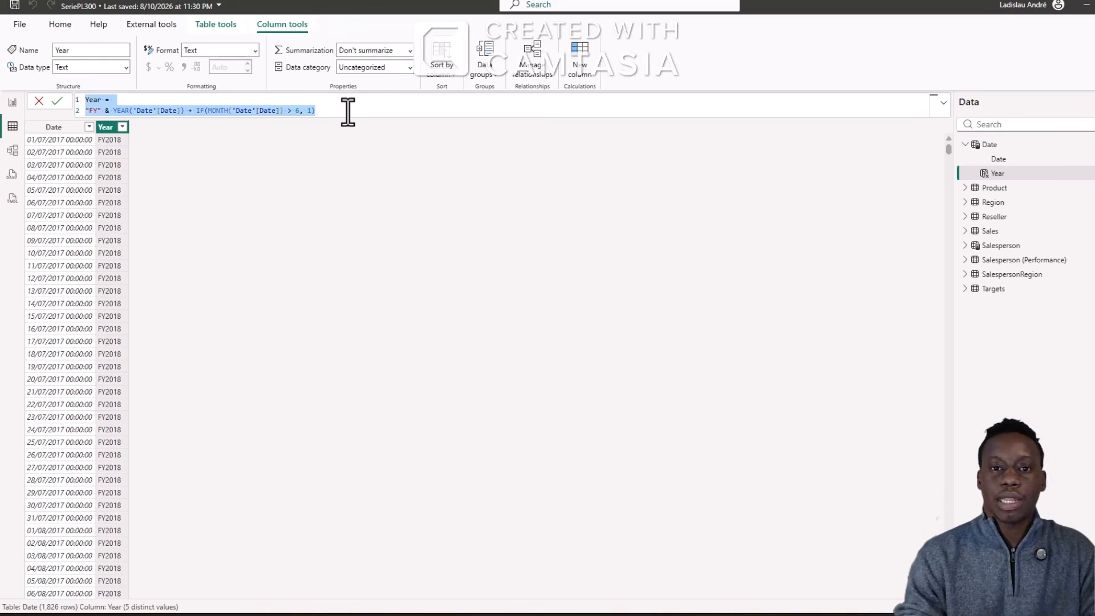
pyautogui.click(327, 110)
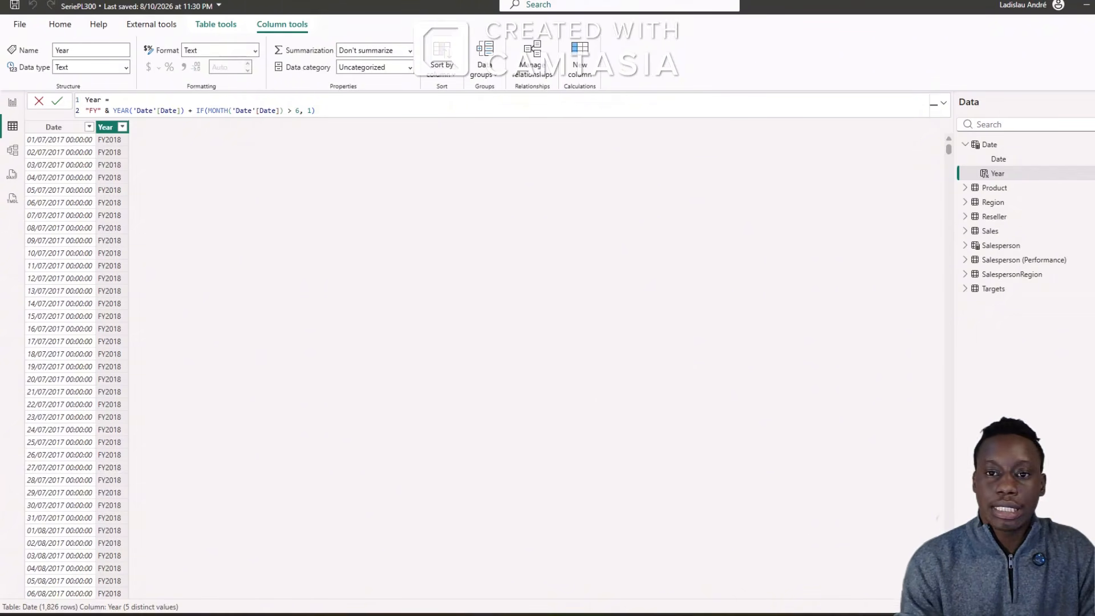
# Switch to File Explorer and find the snippets file in Allfiles > Labs > 04-create-dax-calculations, then return to the lab instructions
pyautogui.moveTo(1092, 365); pyautogui.dragTo(487, 1)
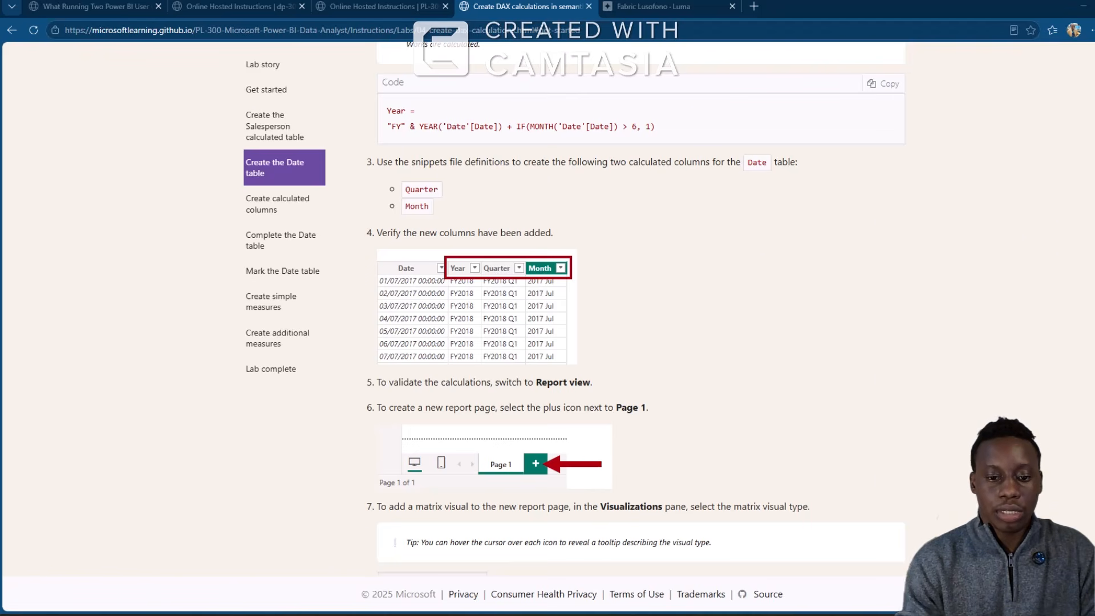
pyautogui.moveTo(646, 615); pyautogui.dragTo(606, 1)
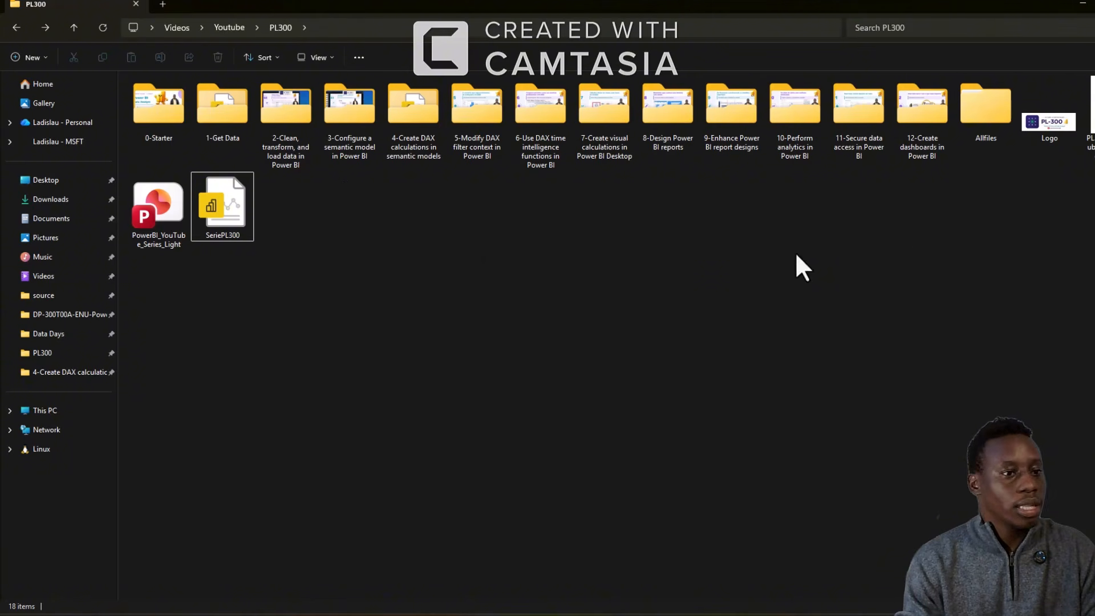
pyautogui.doubleClick(985, 108)
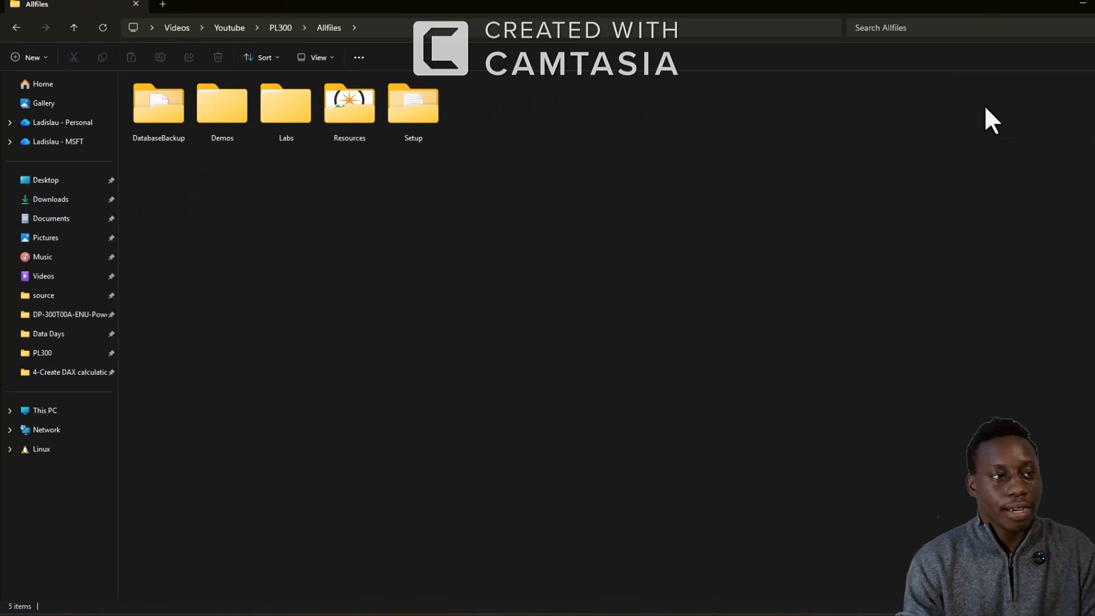
pyautogui.doubleClick(292, 114)
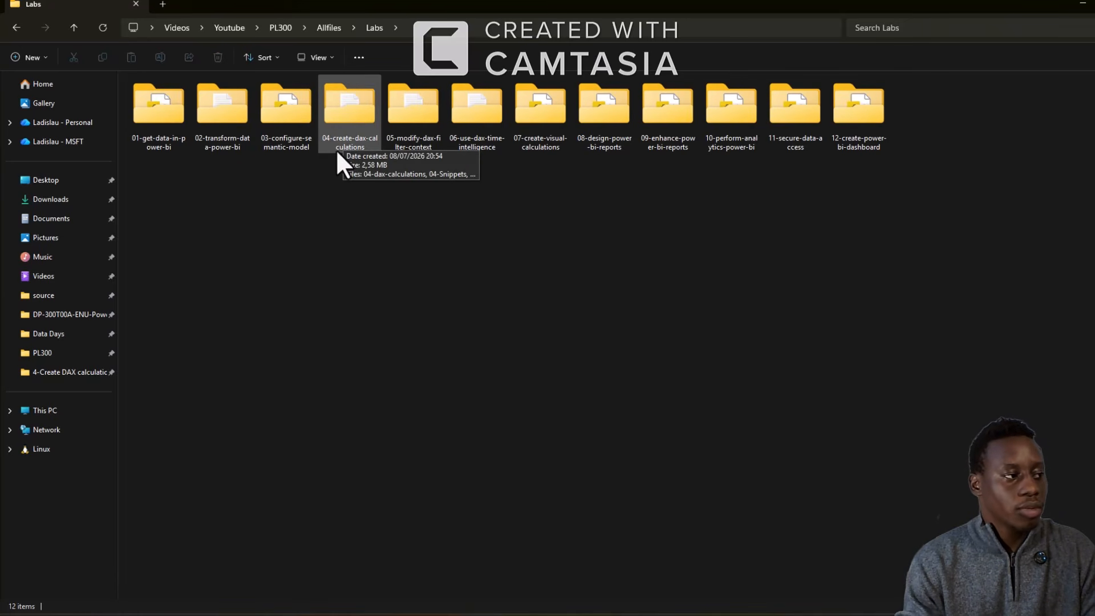
pyautogui.doubleClick(343, 130)
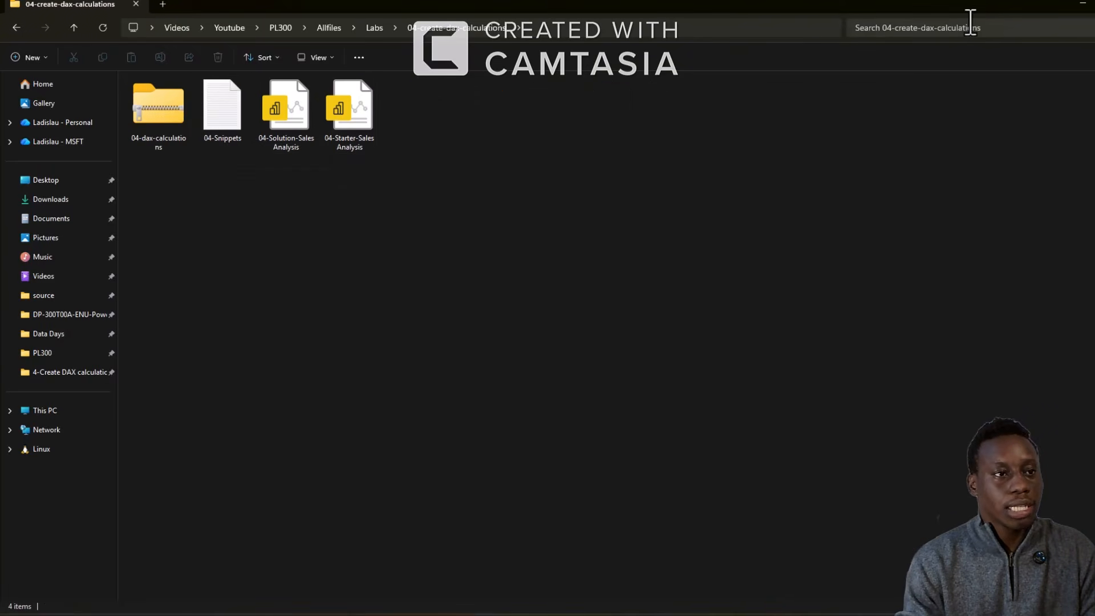
pyautogui.click(1082, 4)
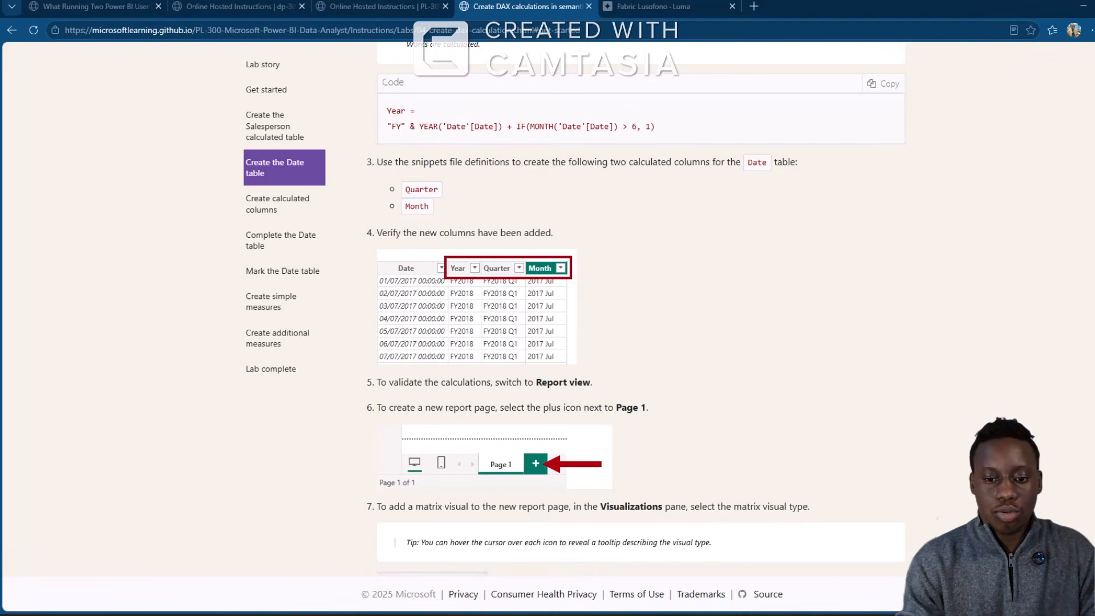
# Look through 04-Snippets.txt for the Date table's Quarter and Month column definitions
pyautogui.moveTo(1094, 456); pyautogui.dragTo(588, 106)
pyautogui.scroll(5, 368, 317)
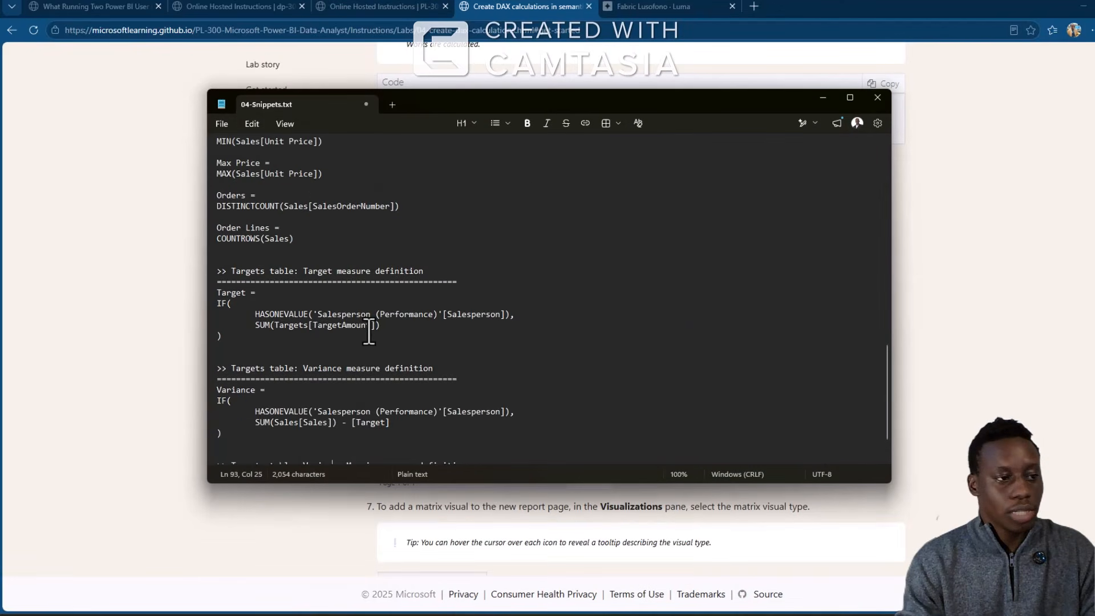
pyautogui.scroll(15, 473, 295)
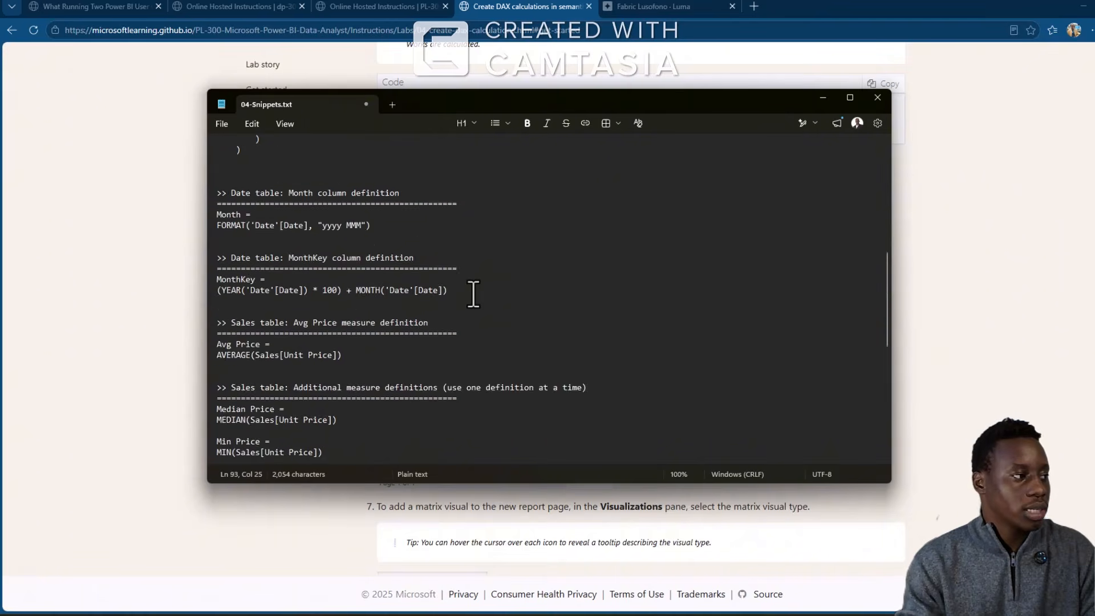
pyautogui.moveTo(607, 102); pyautogui.dragTo(1094, 296)
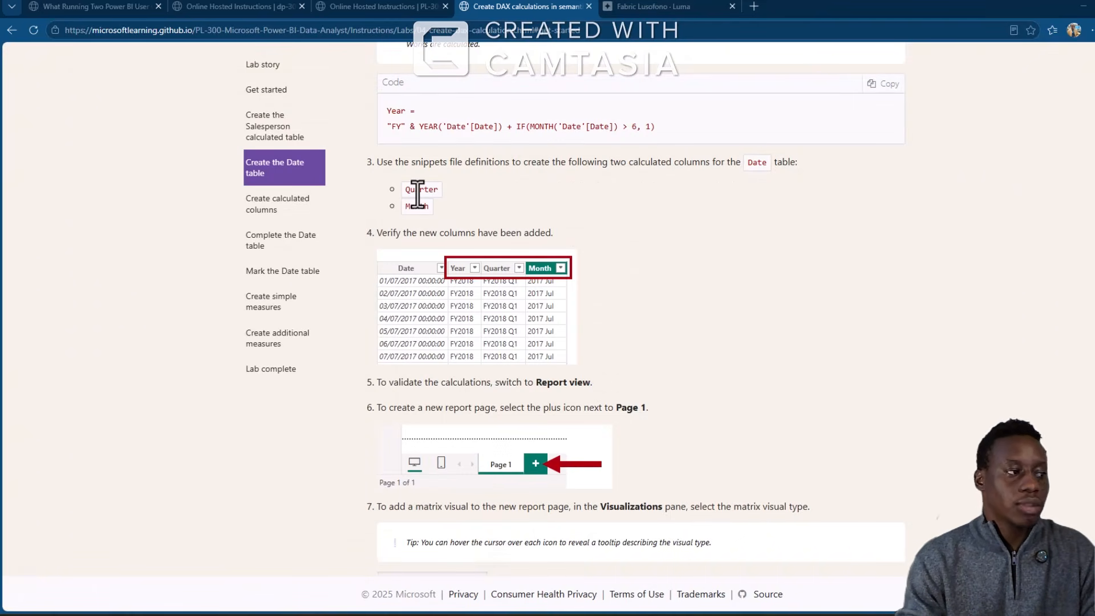
# Return to Power BI and add a Quarter column to Date: 'Date'[Year] & " Q" & nested IFs giving 3 for months <= 3, 4 for <= 6, 1 for <= 9, else 2
pyautogui.moveTo(845, 5); pyautogui.dragTo(1094, 115)
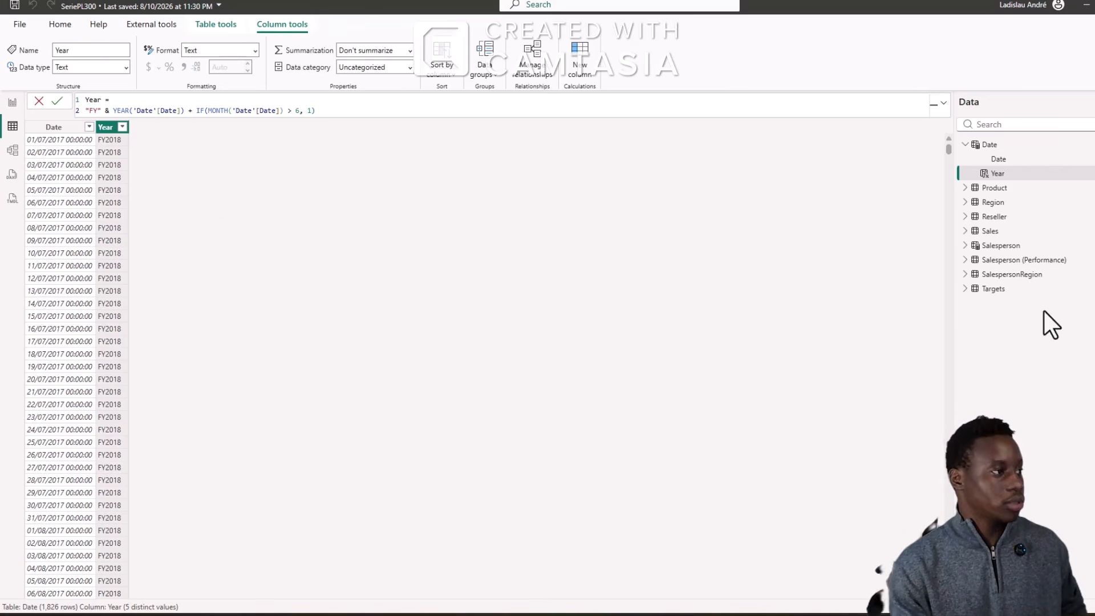
pyautogui.click(581, 70)
pyautogui.hotkey('ctrl', 'a')
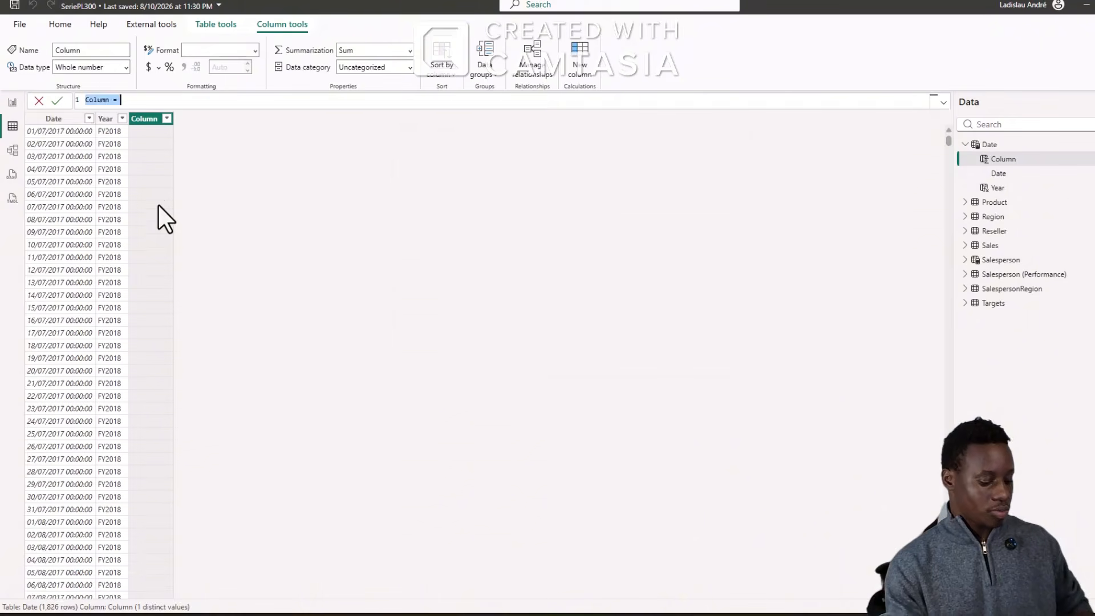
pyautogui.write('Quarter = \'Date\'[Year] & " Q"     & IF(         MONTH(\'Date\'[Date]) <= 3,         3,         IF(             MONTH(\'Date\'[Date]) <= 6,             4,             IF(                 MONTH(\'Date\'[Date]) <= 9,                 1,                 2             )         )     )')
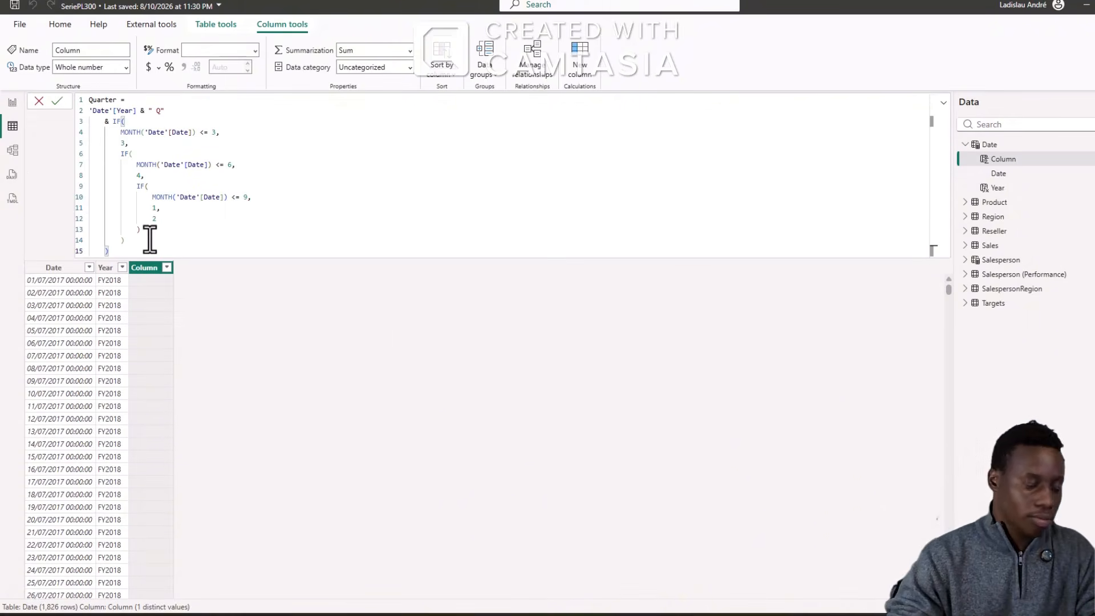
pyautogui.press('Return')
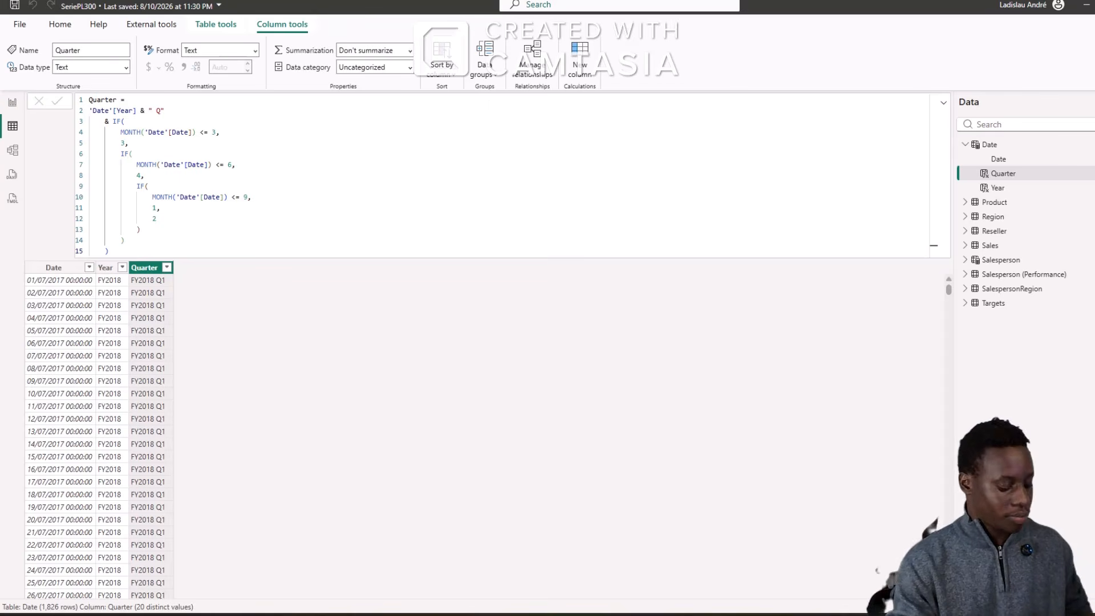
# Add a Month calculated column to the Date table with the formula FORMAT('Date'[Date], "yyyy MMM")
pyautogui.click(584, 70)
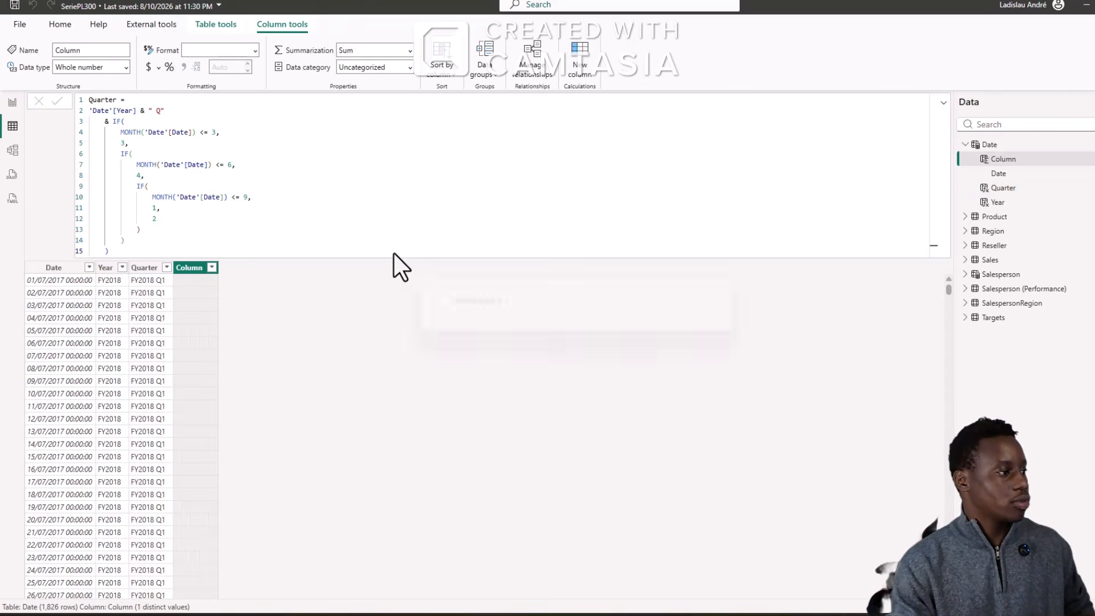
pyautogui.write('Month = FORMAT(\'Date\'[Date], "yyyy MMM")')
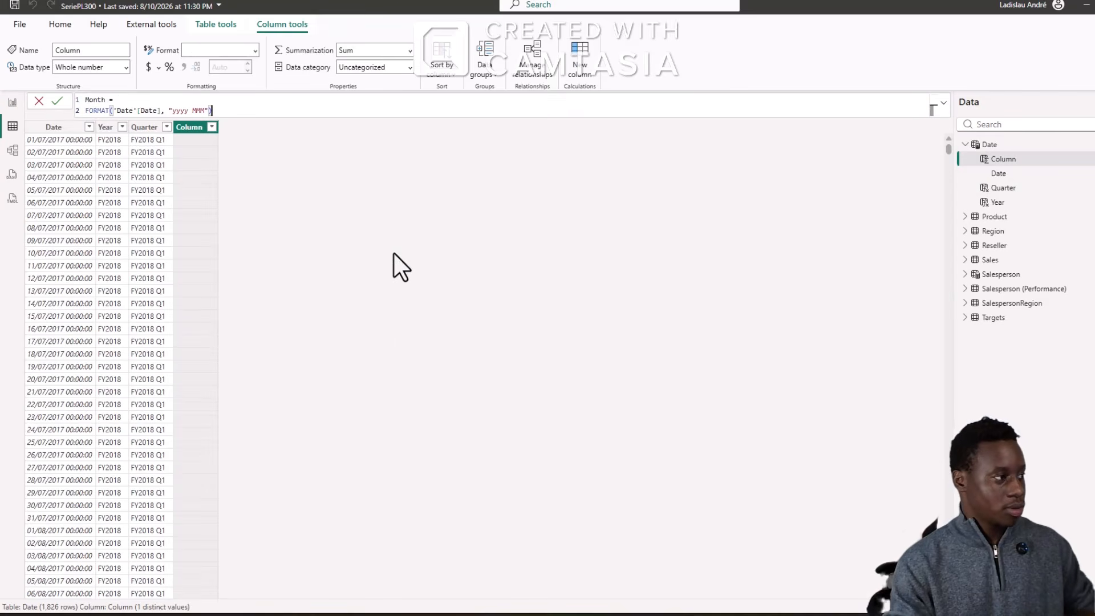
pyautogui.press('Return')
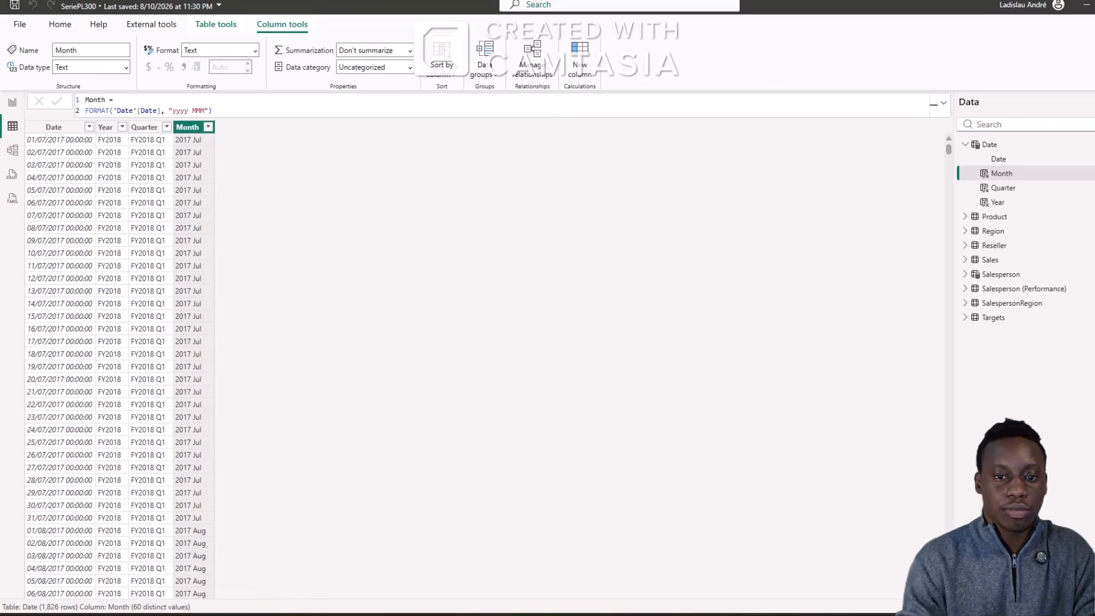
# Switch to report view and add a new blank page to the report
pyautogui.click(12, 103)
pyautogui.click(160, 589)
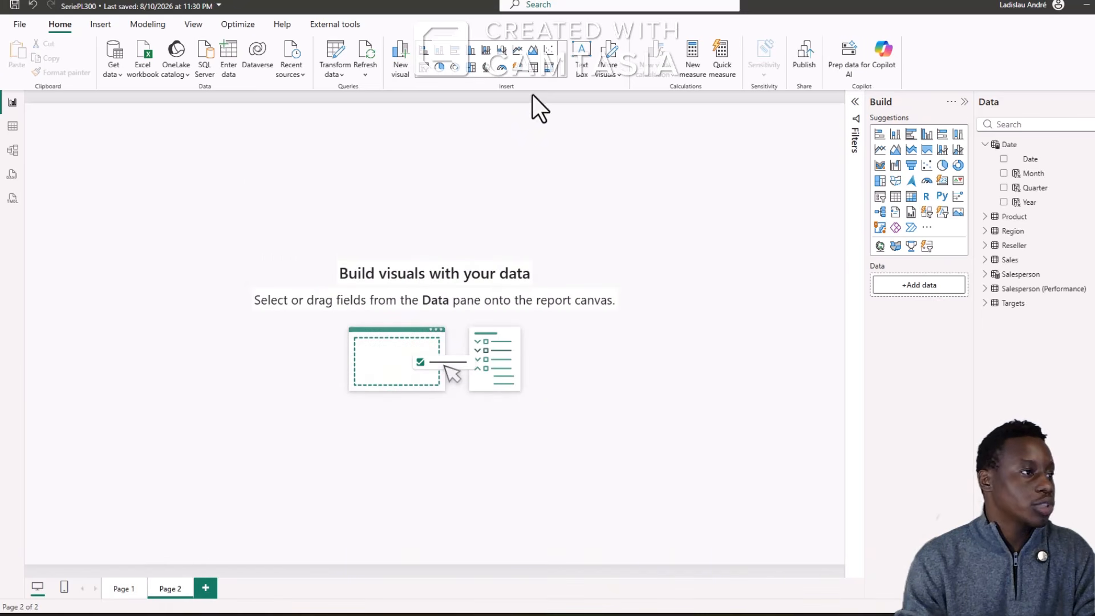
# Insert a matrix visual on the blank page and enlarge it to roughly a third of the canvas width
pyautogui.click(547, 68)
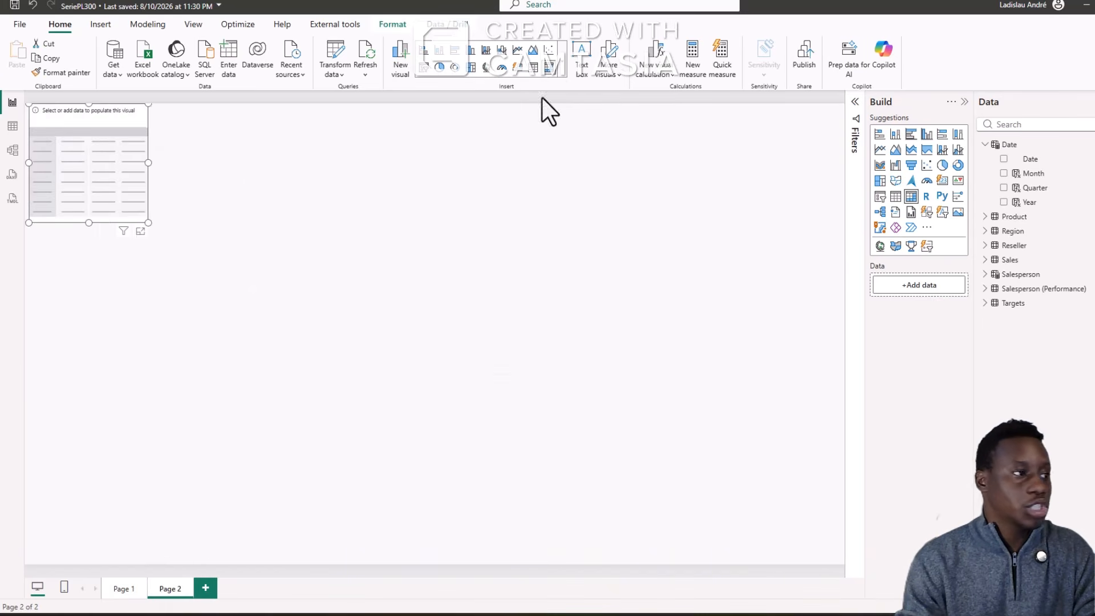
pyautogui.moveTo(145, 224); pyautogui.dragTo(205, 313)
pyautogui.moveTo(229, 347); pyautogui.dragTo(313, 420)
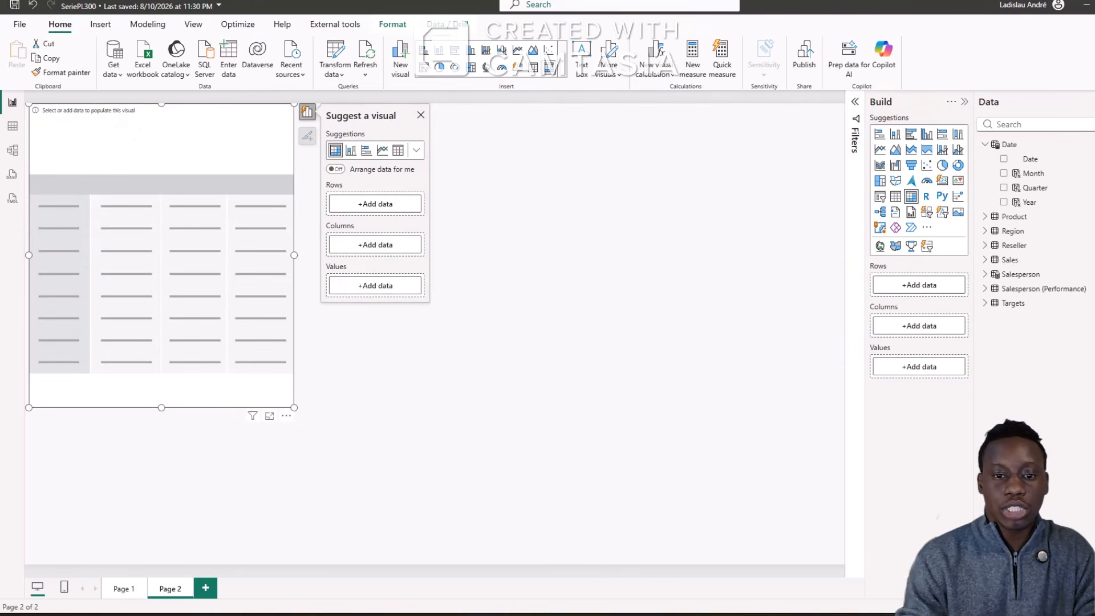
pyautogui.moveTo(296, 409); pyautogui.dragTo(342, 425)
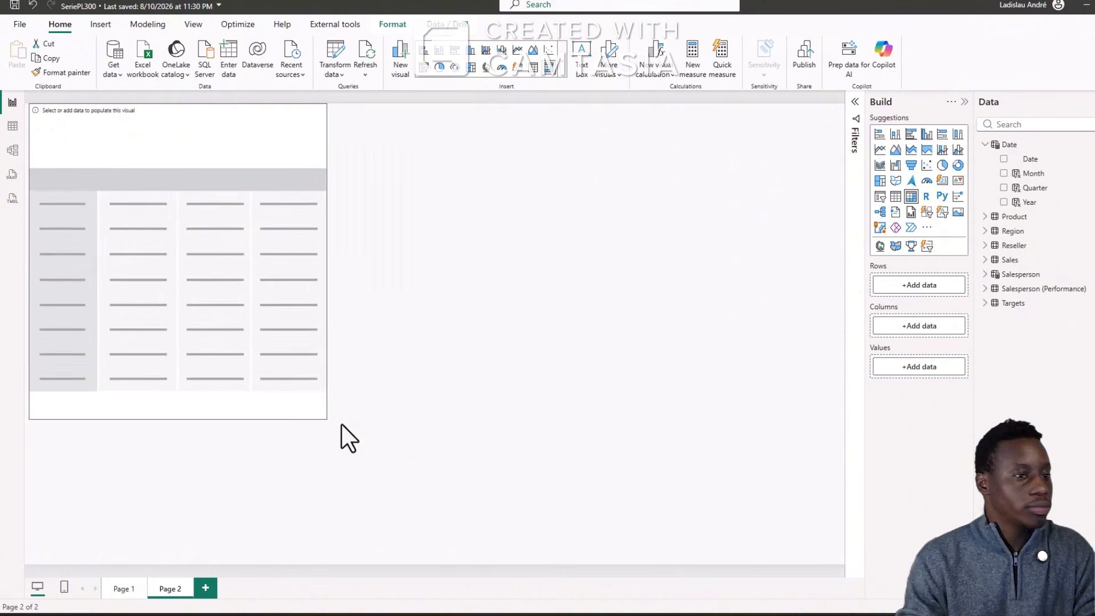
# Put the Date table's Year and Month fields on the matrix rows and expand all years down to month level
pyautogui.click(1006, 203)
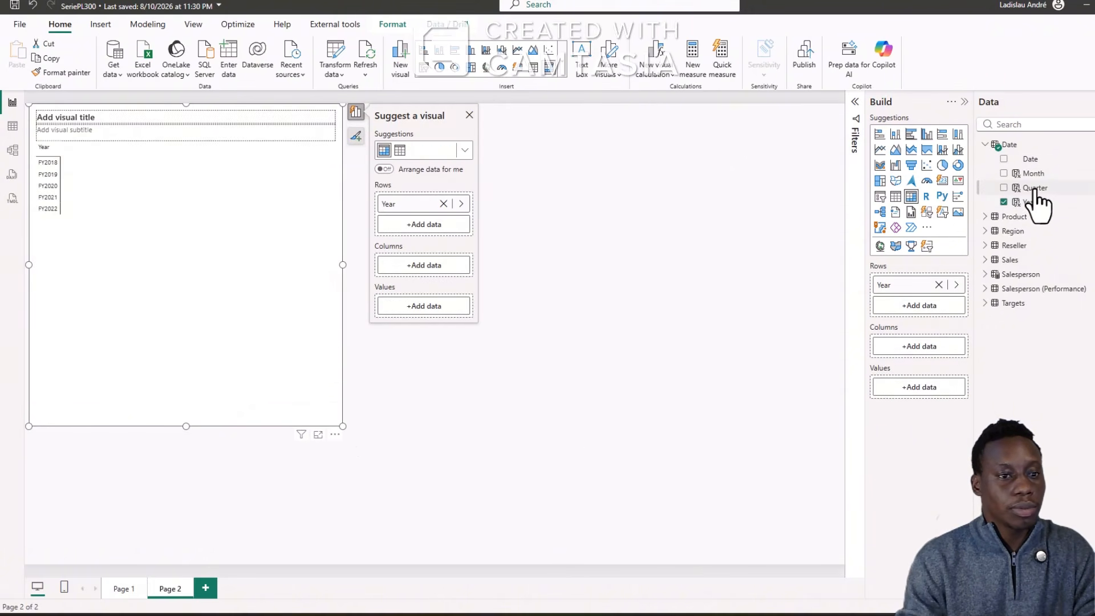
pyautogui.moveTo(1034, 174); pyautogui.dragTo(933, 308)
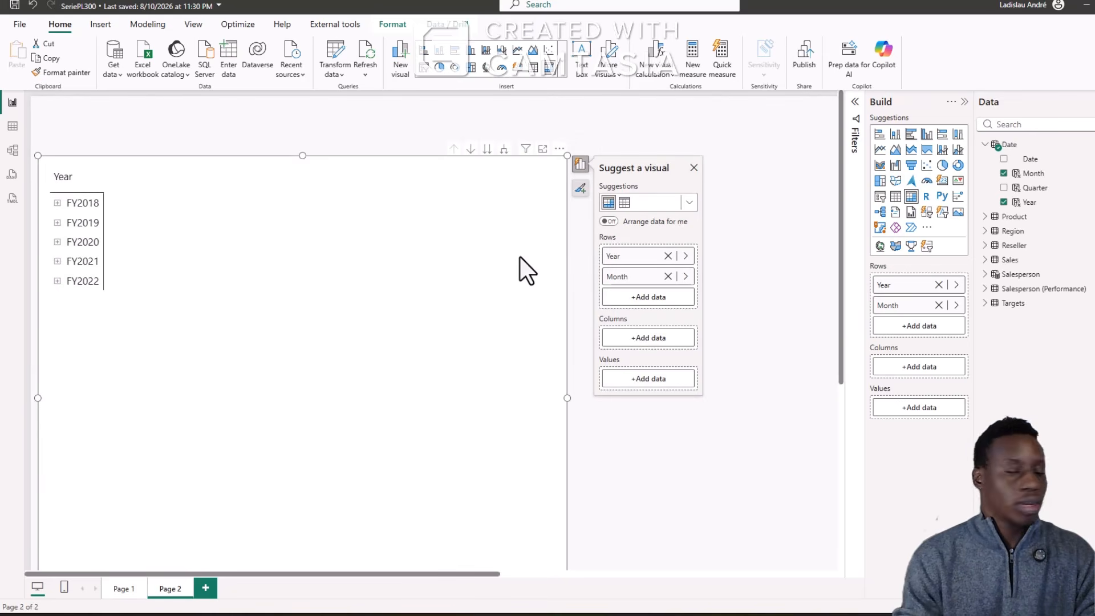
pyautogui.click(504, 150)
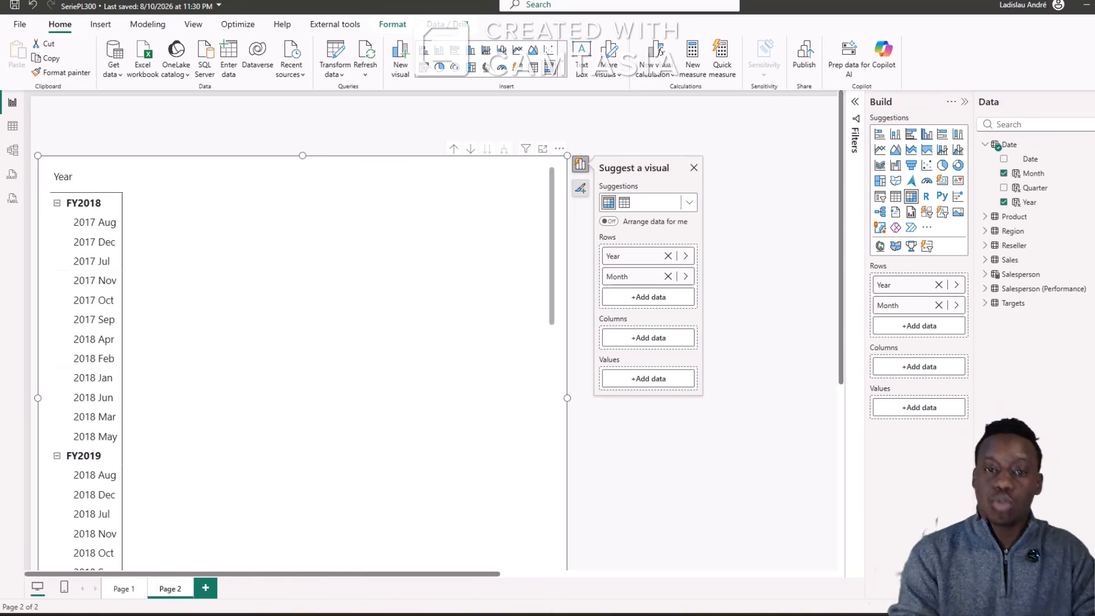
# In table view, add a MonthKey calculated column to Date with the formula (YEAR('Date'[Date]) * 100) + MONTH('Date'[Date])
pyautogui.click(13, 127)
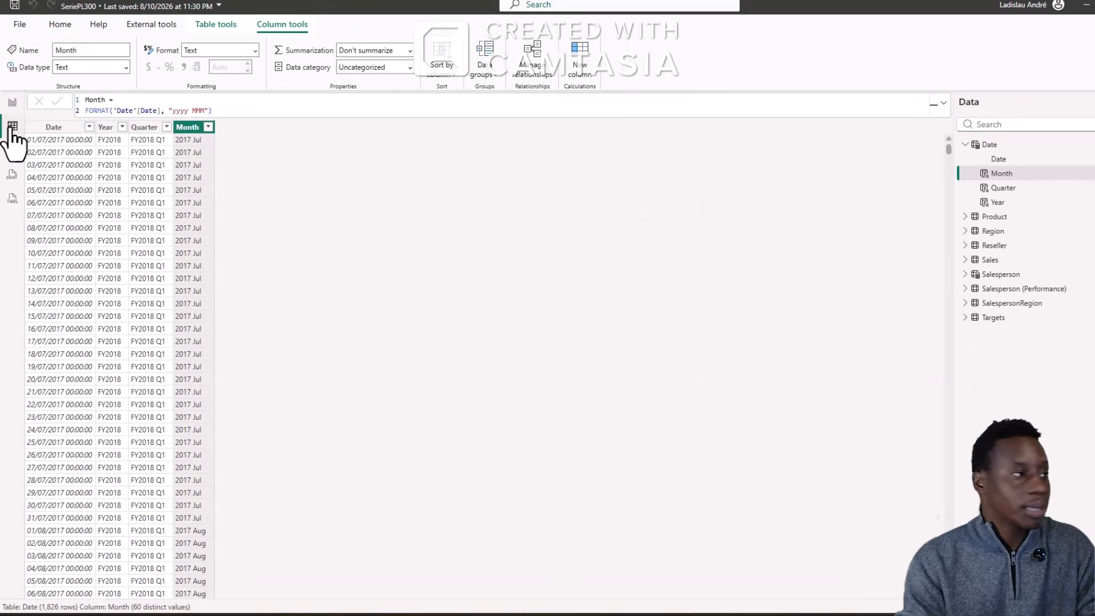
pyautogui.click(580, 66)
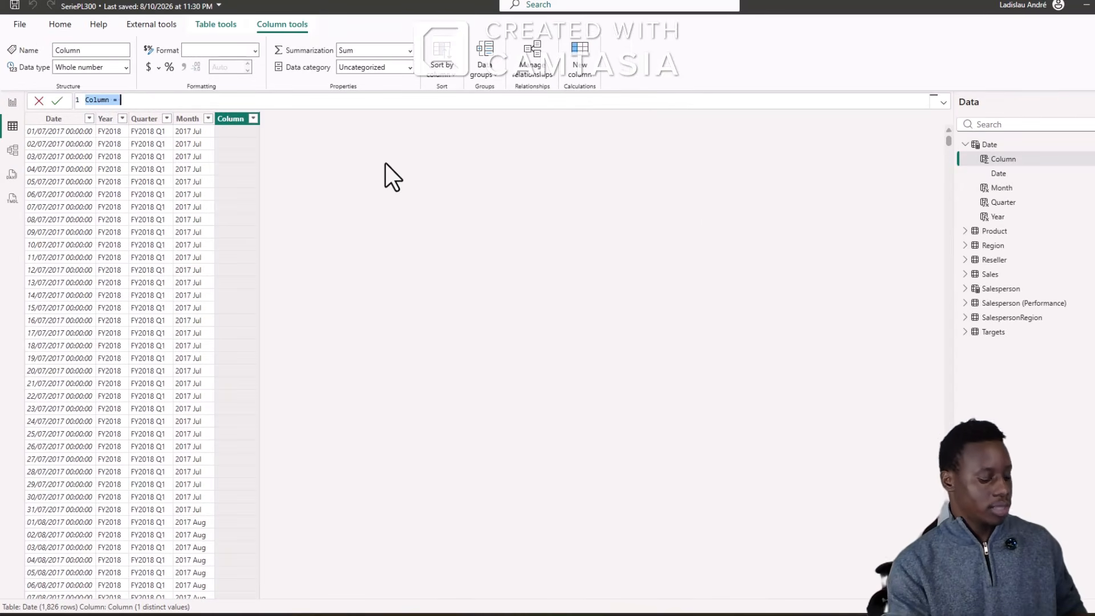
pyautogui.write("MonthKey = (YEAR('Date'[Date]) * 100) + MONTH('Date'[Date])")
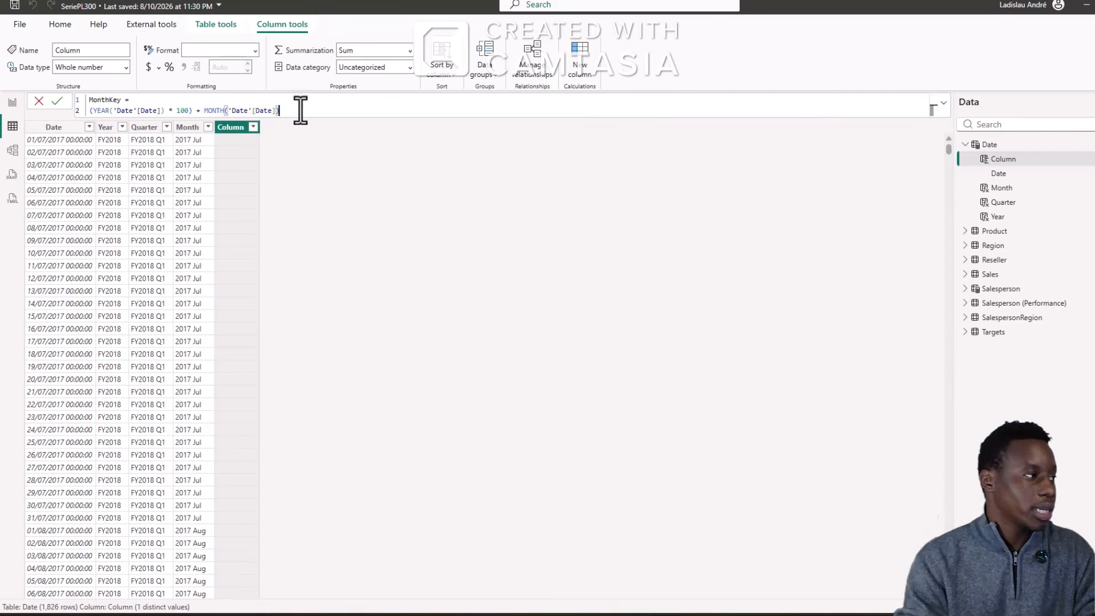
pyautogui.press('Return')
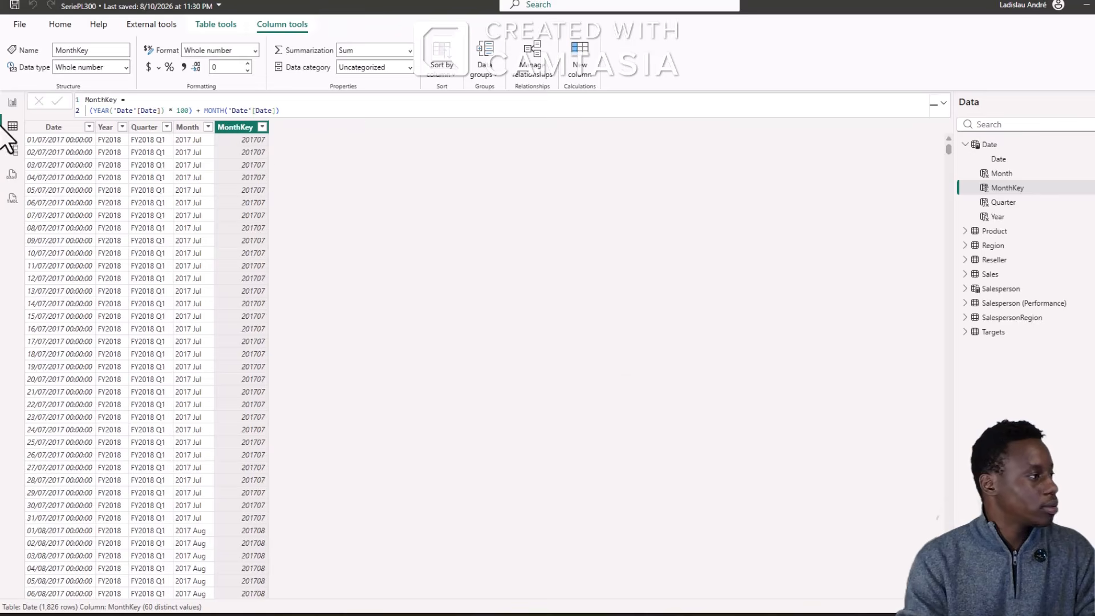
# Return to report view and sort the Date table's Month column by MonthKey
pyautogui.click(11, 104)
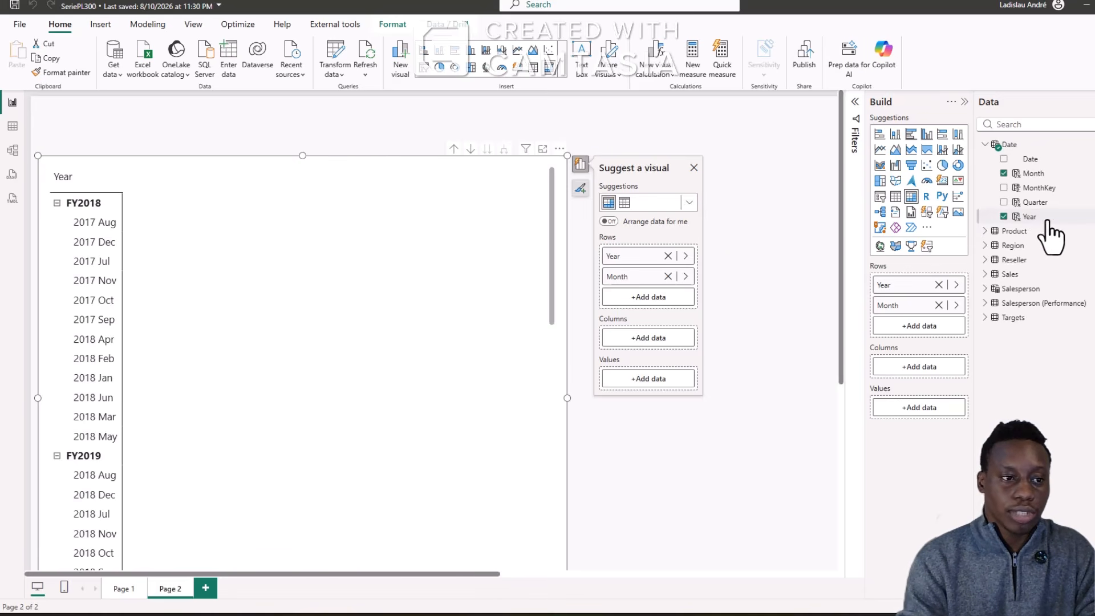
pyautogui.click(1033, 174)
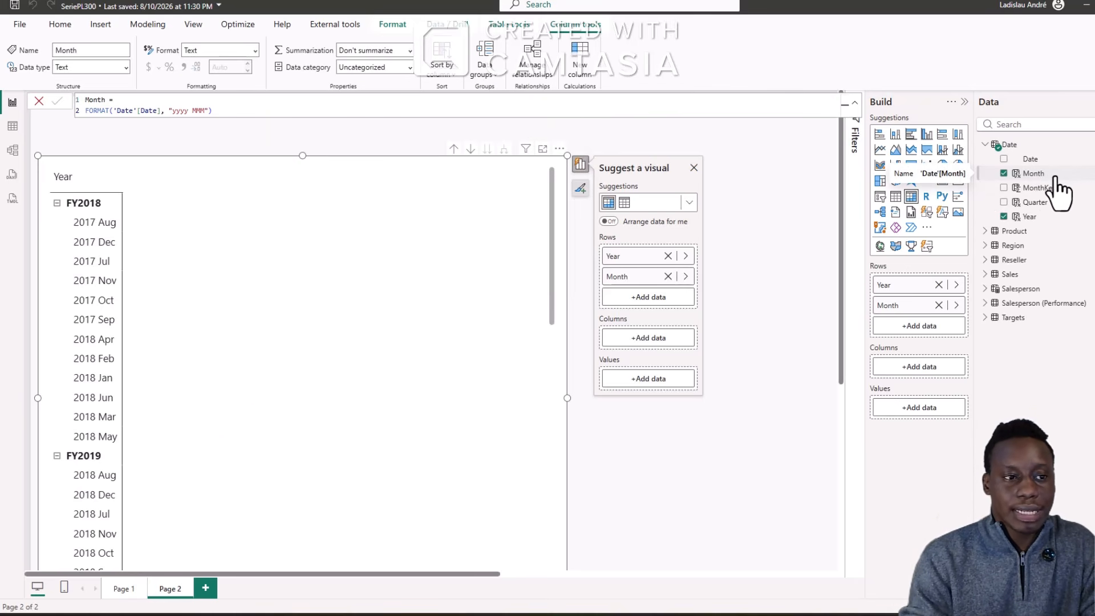
pyautogui.click(442, 58)
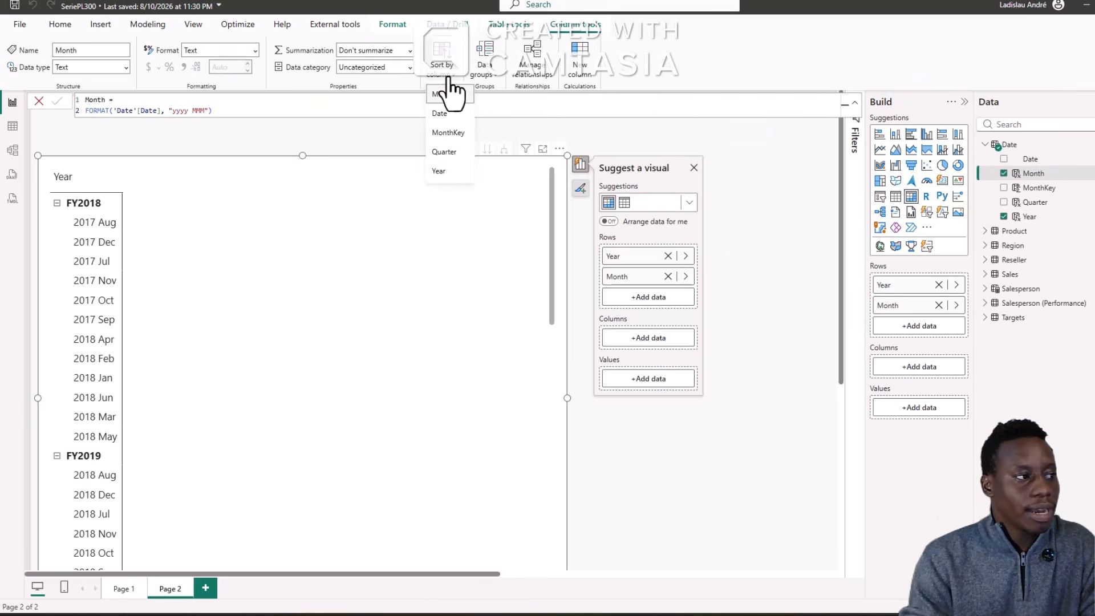
pyautogui.click(447, 133)
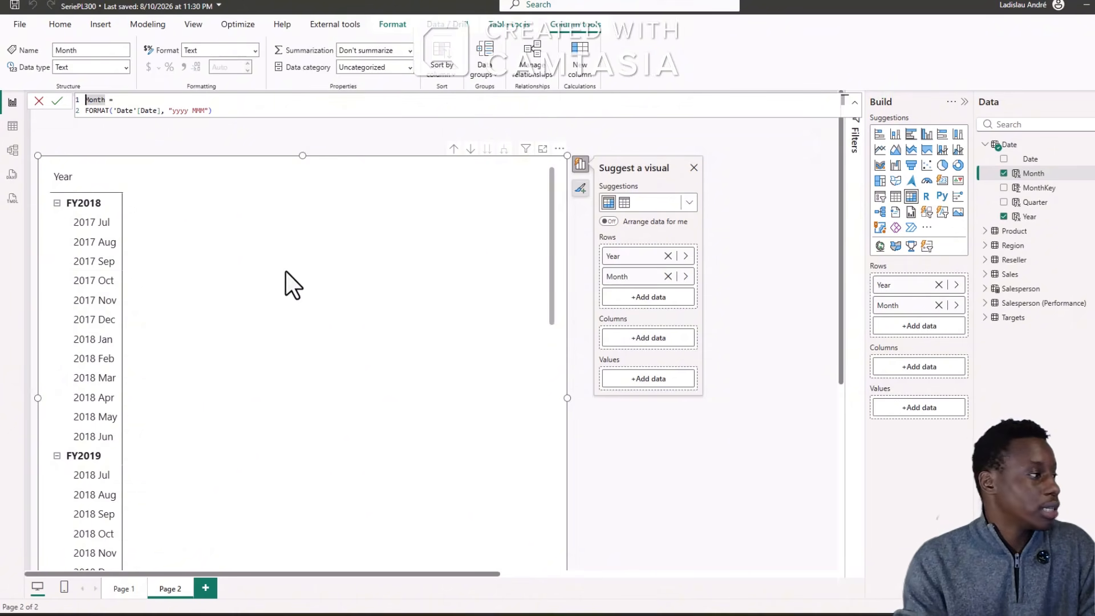
# In model view, create a hierarchy from the Date table's Year column and hide the MonthKey column
pyautogui.click(12, 152)
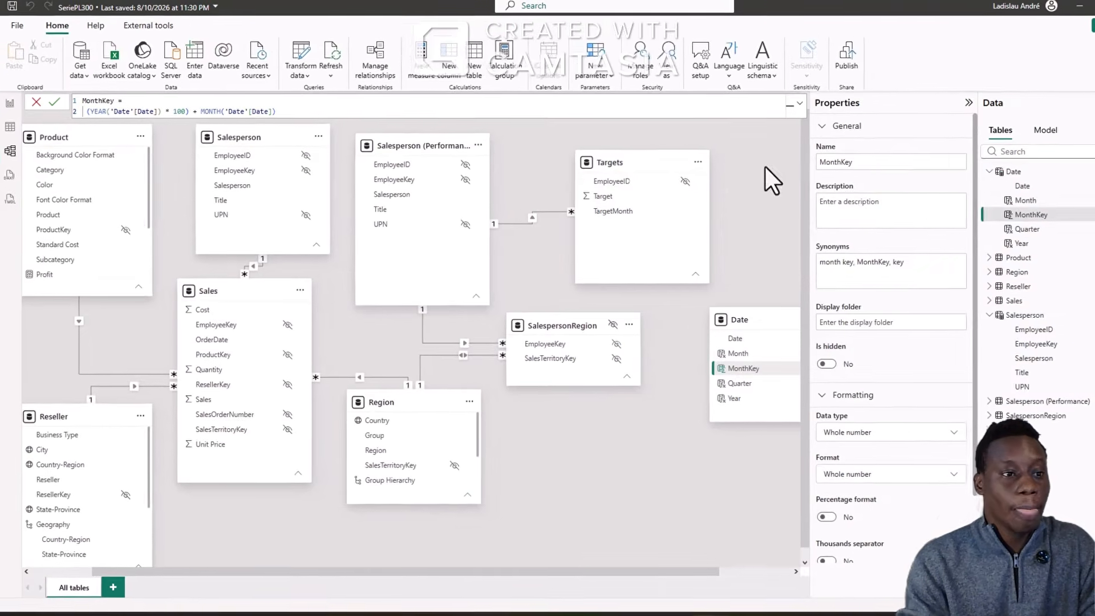
pyautogui.click(1013, 245)
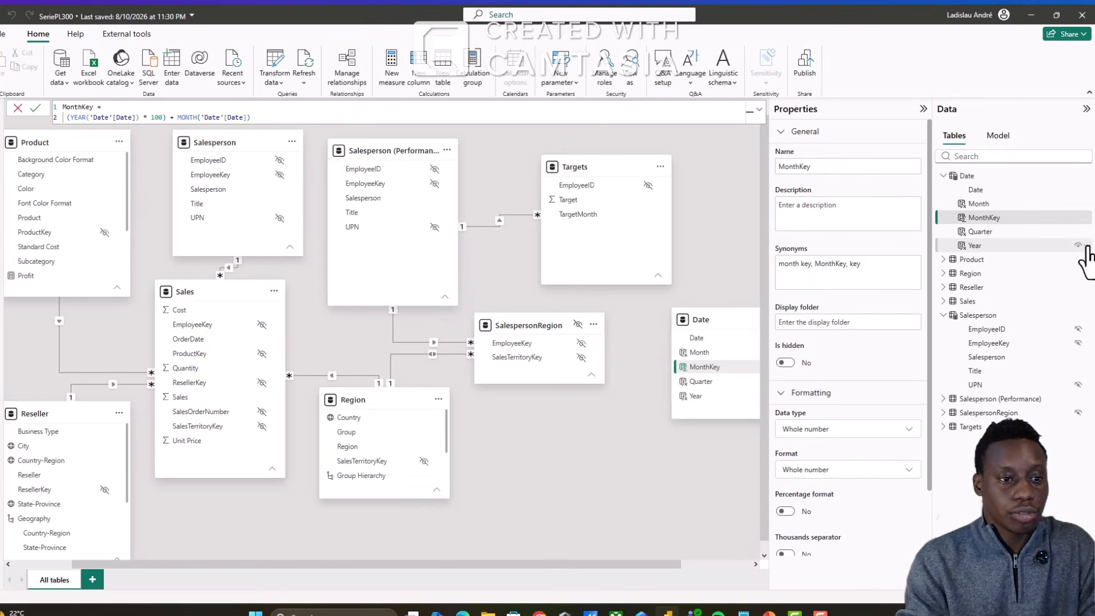
pyautogui.click(1087, 245)
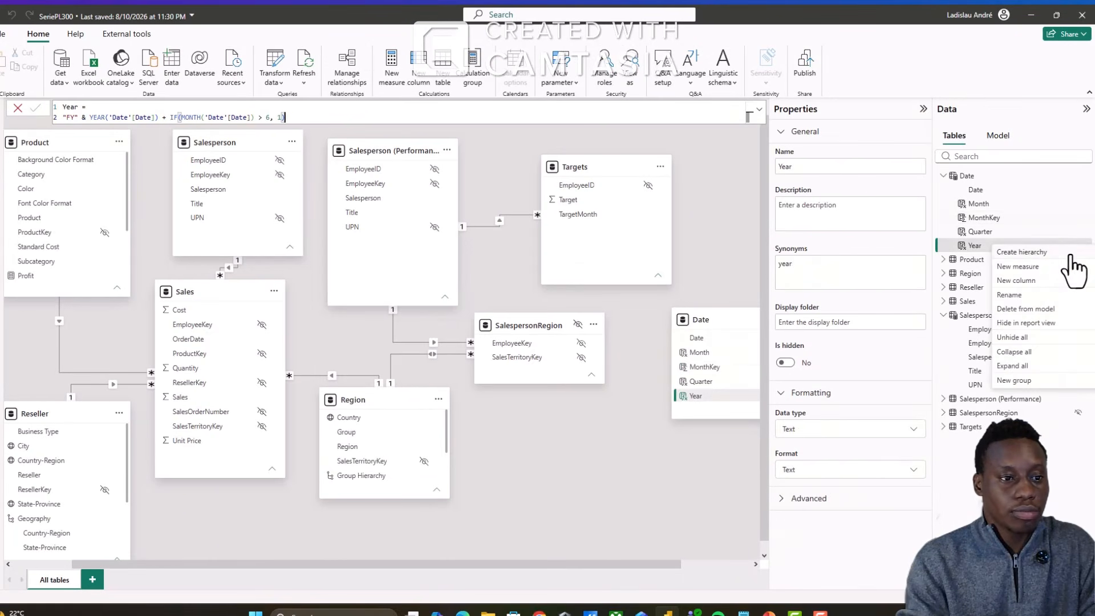
pyautogui.click(1032, 252)
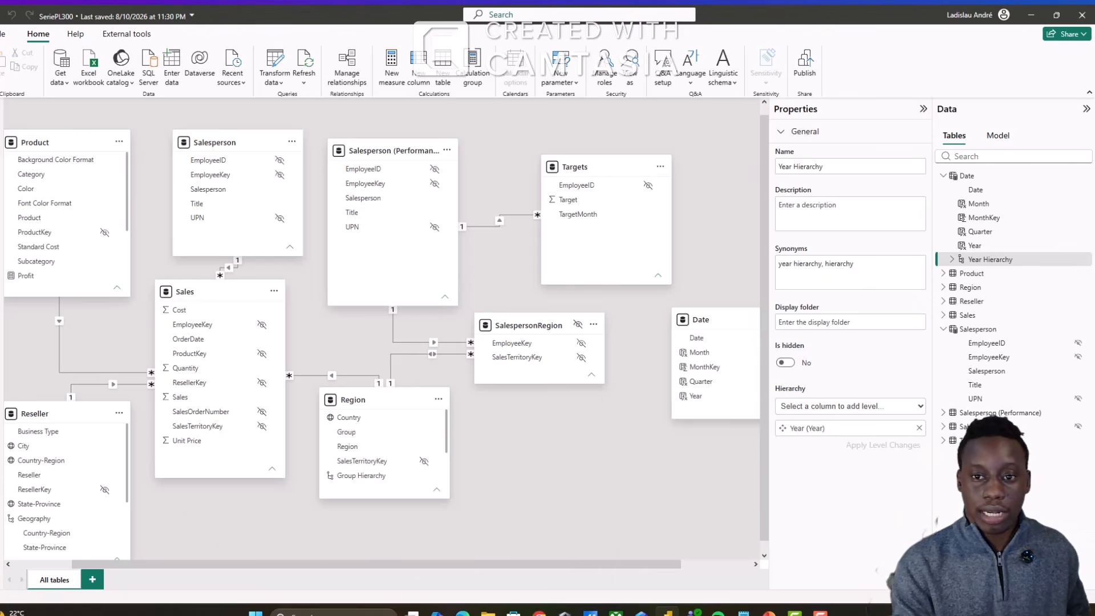
pyautogui.click(983, 217)
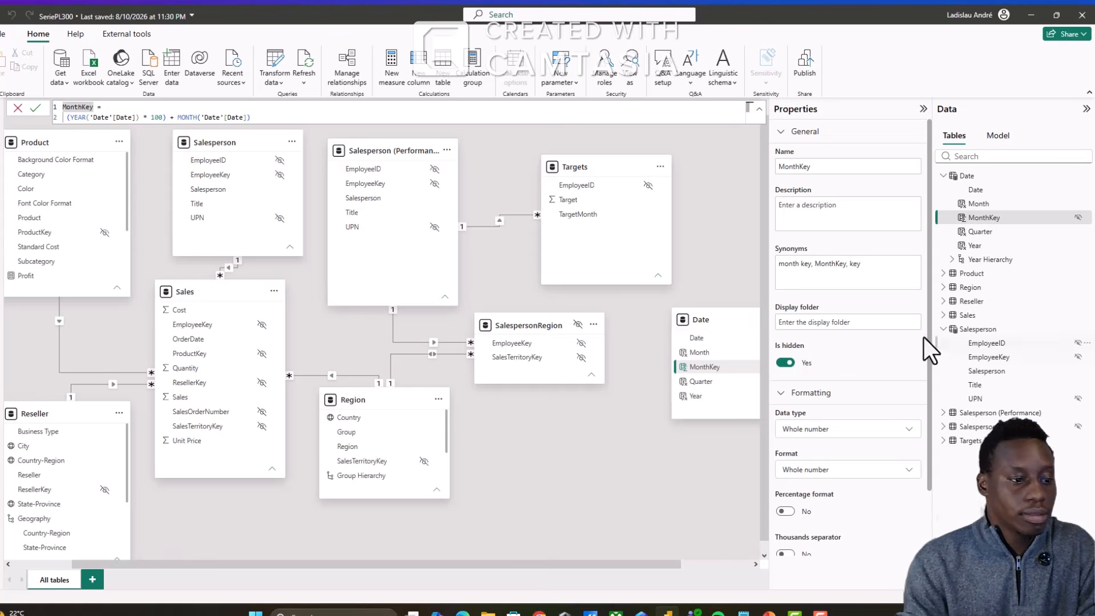
# Add Quarter and Month as levels below Year in the new Date hierarchy, apply the level changes, and expand the hierarchy
pyautogui.click(992, 260)
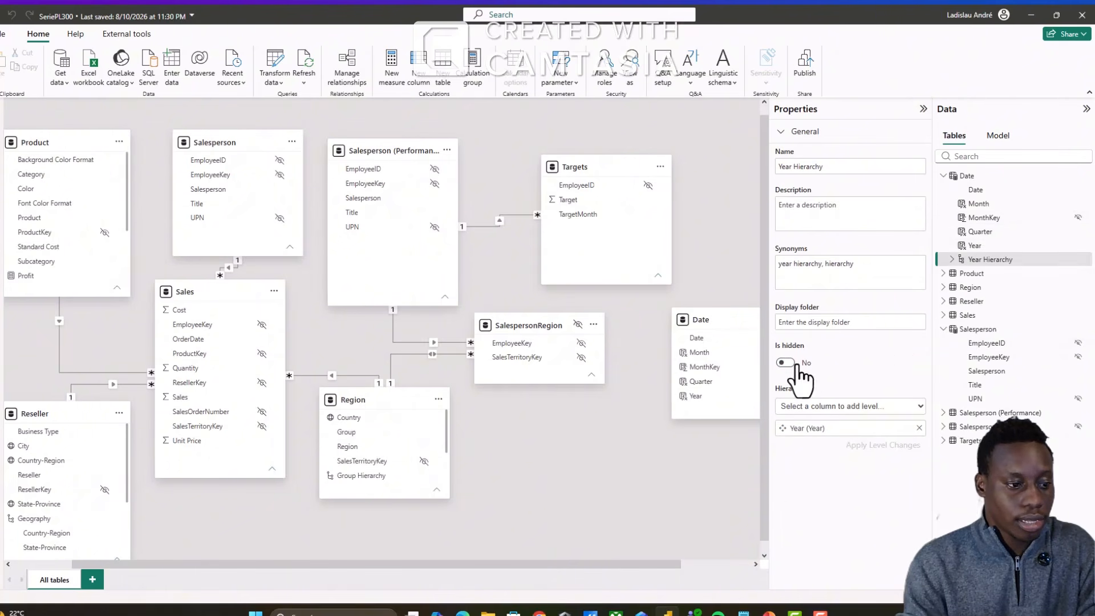
pyautogui.click(911, 407)
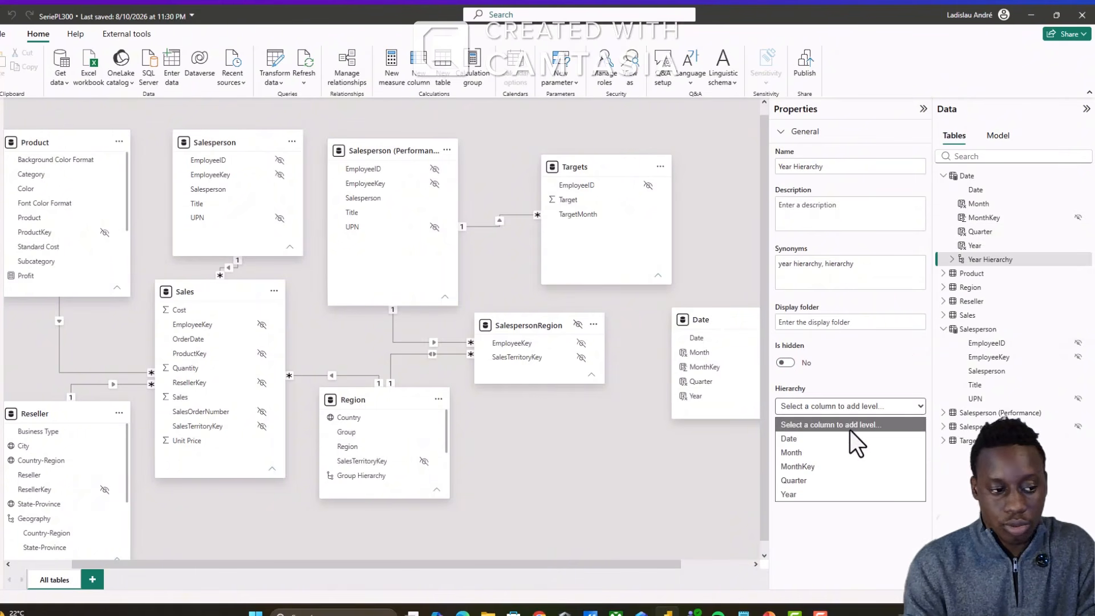
pyautogui.click(817, 478)
pyautogui.click(876, 400)
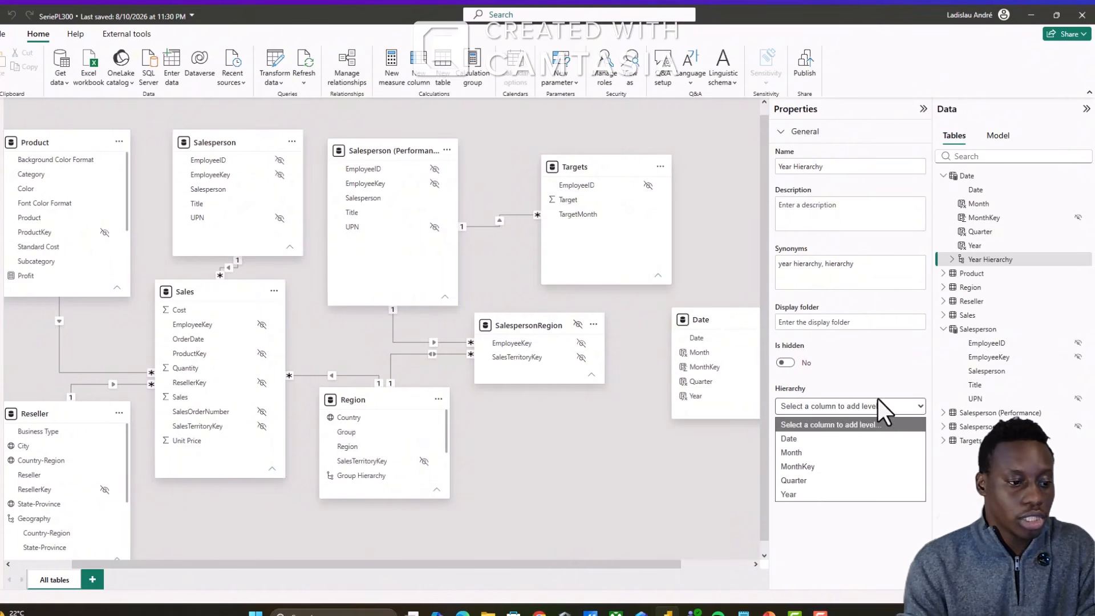
pyautogui.click(816, 457)
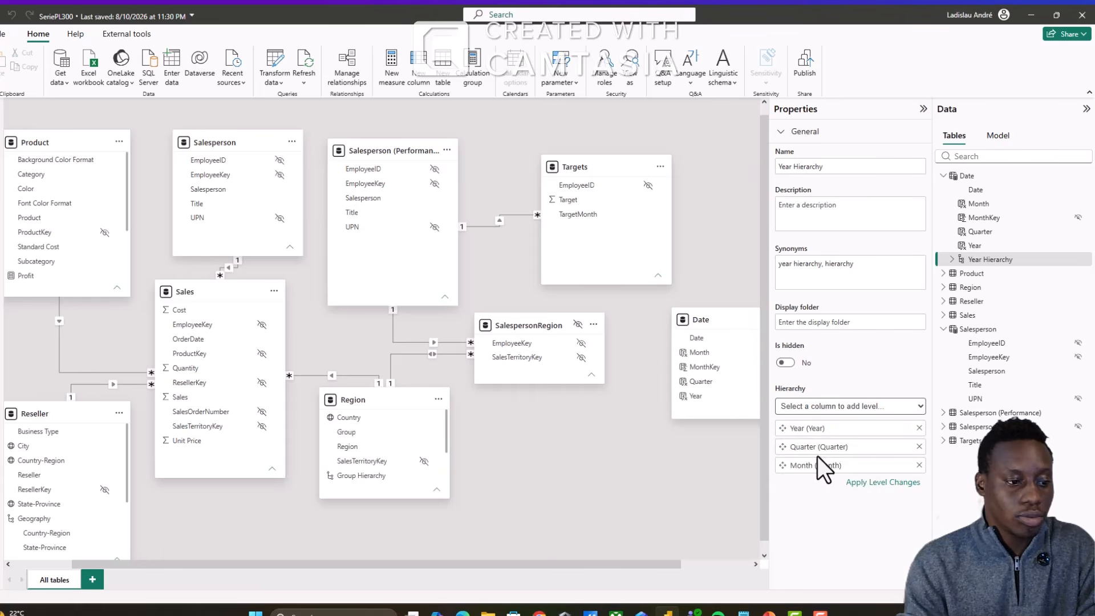
pyautogui.click(886, 483)
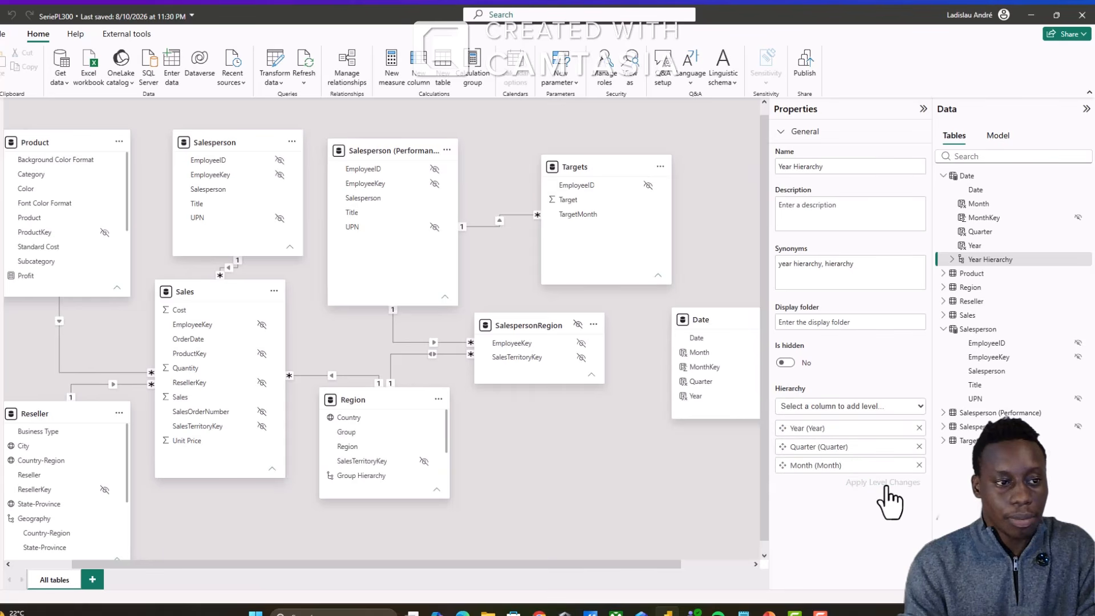
pyautogui.click(952, 260)
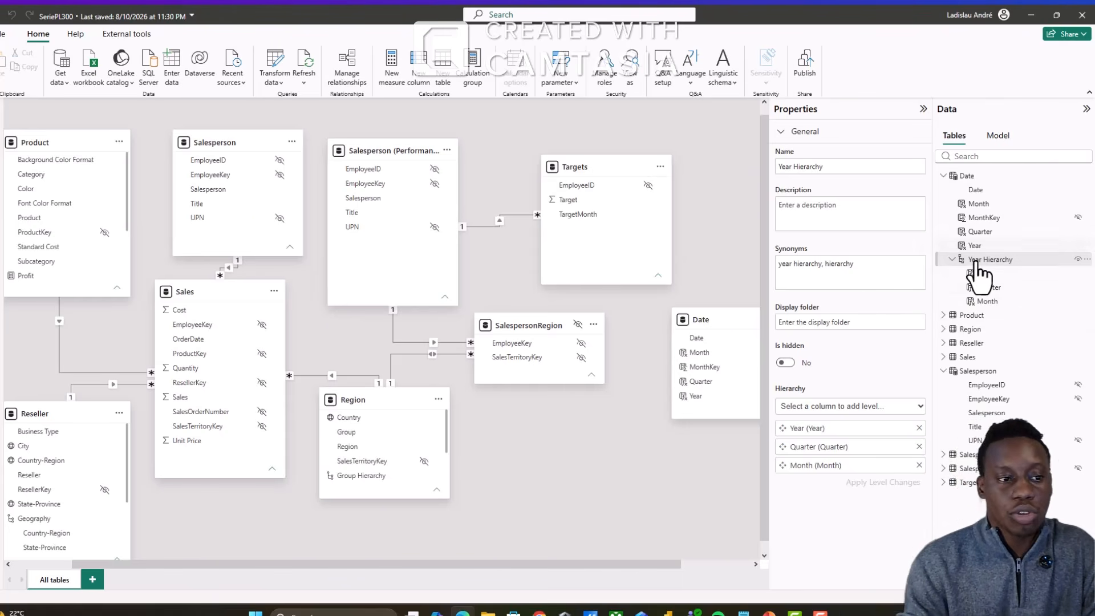
# Rename the Date table's hierarchy as Fiscal
pyautogui.moveTo(834, 167); pyautogui.dragTo(748, 169)
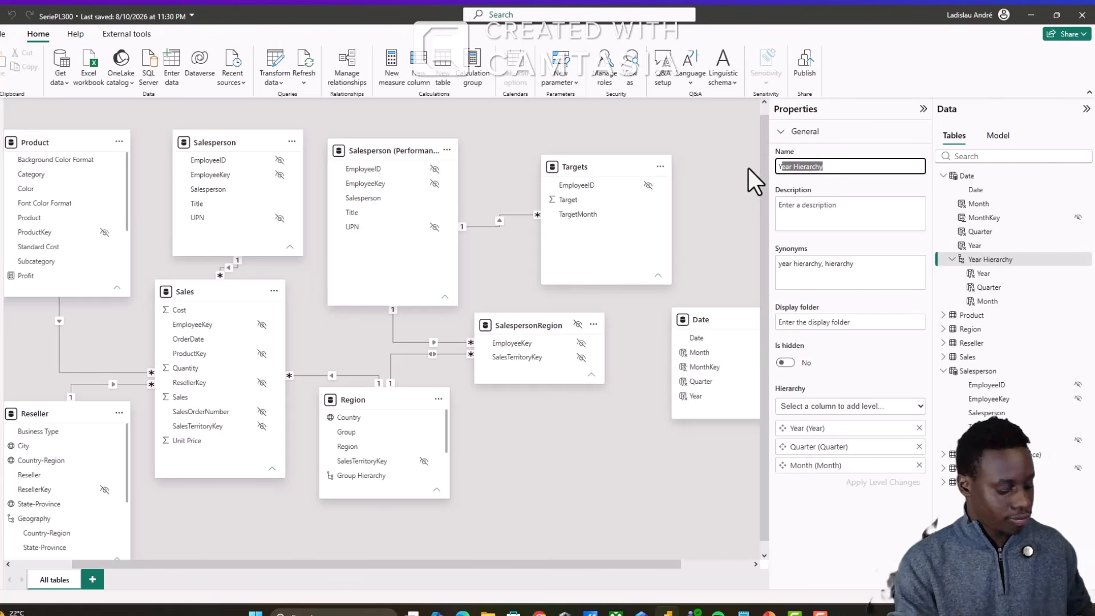
pyautogui.click(839, 167)
pyautogui.moveTo(839, 166); pyautogui.dragTo(765, 169)
pyautogui.write('Fiscal')
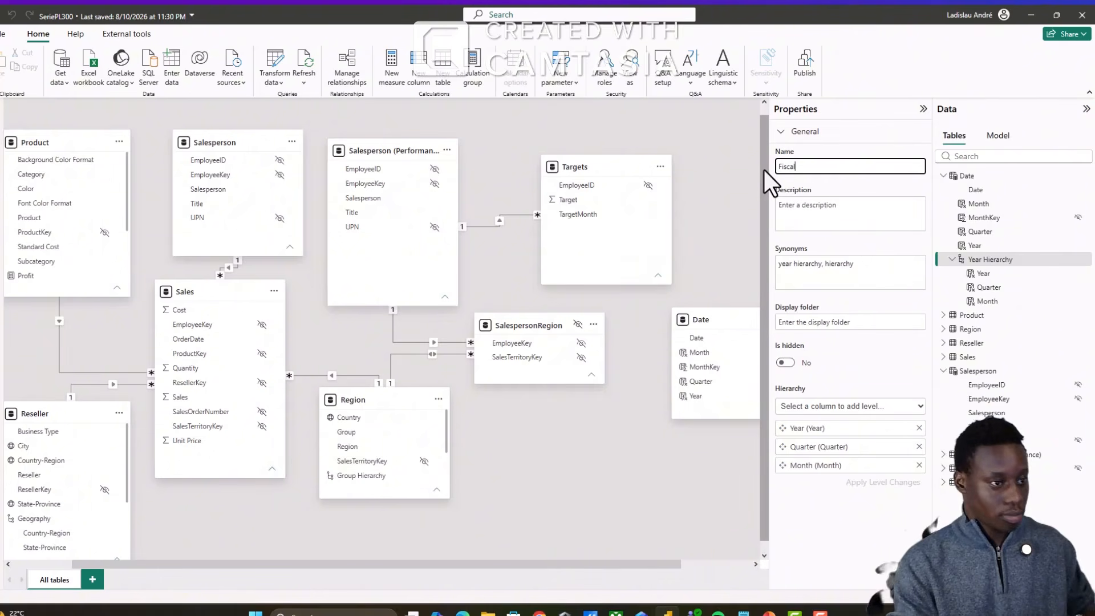
pyautogui.press('Return')
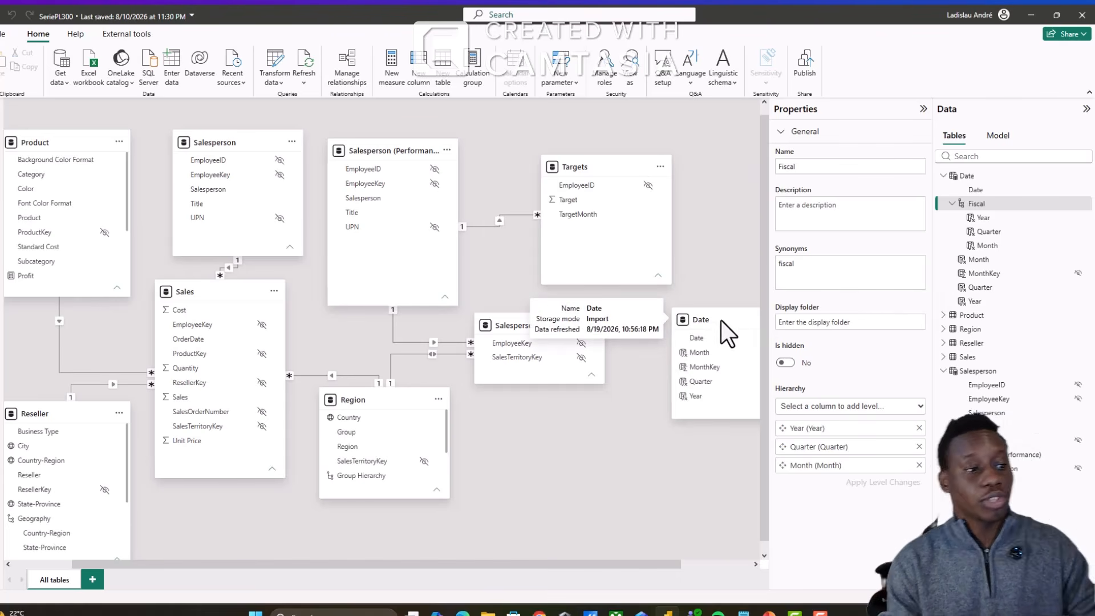
# Rearrange the model diagram: Date between Salesperson and Targets, Region below Sales, and Salesperson (Performance) and SalespersonRegion stacked below Targets
pyautogui.moveTo(721, 321); pyautogui.dragTo(615, 415)
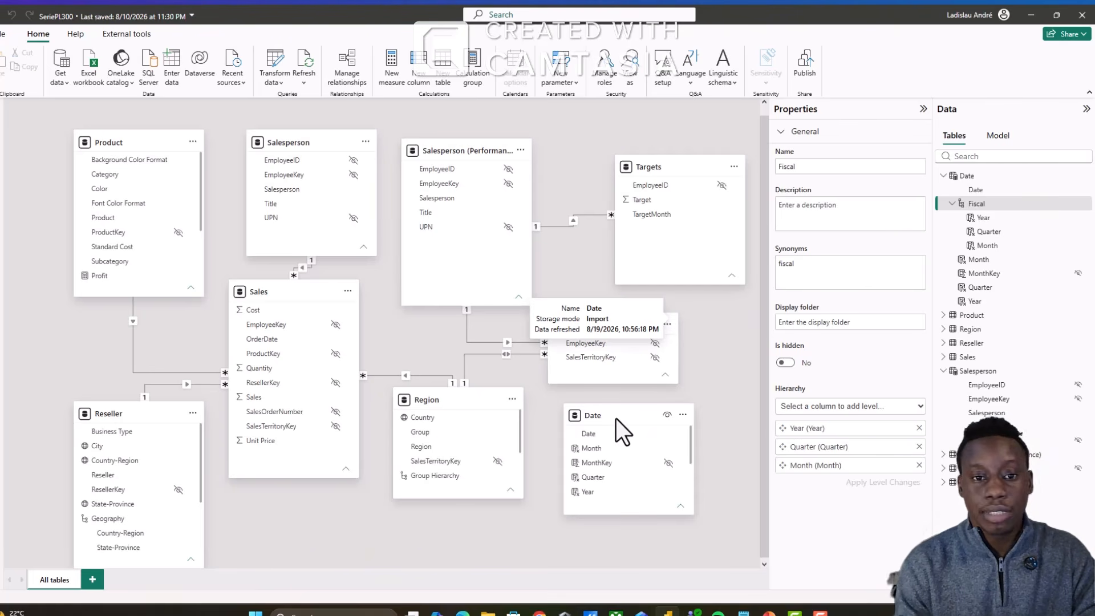
pyautogui.moveTo(616, 418); pyautogui.dragTo(599, 145)
pyautogui.moveTo(444, 405); pyautogui.dragTo(297, 553)
pyautogui.moveTo(599, 365); pyautogui.dragTo(665, 533)
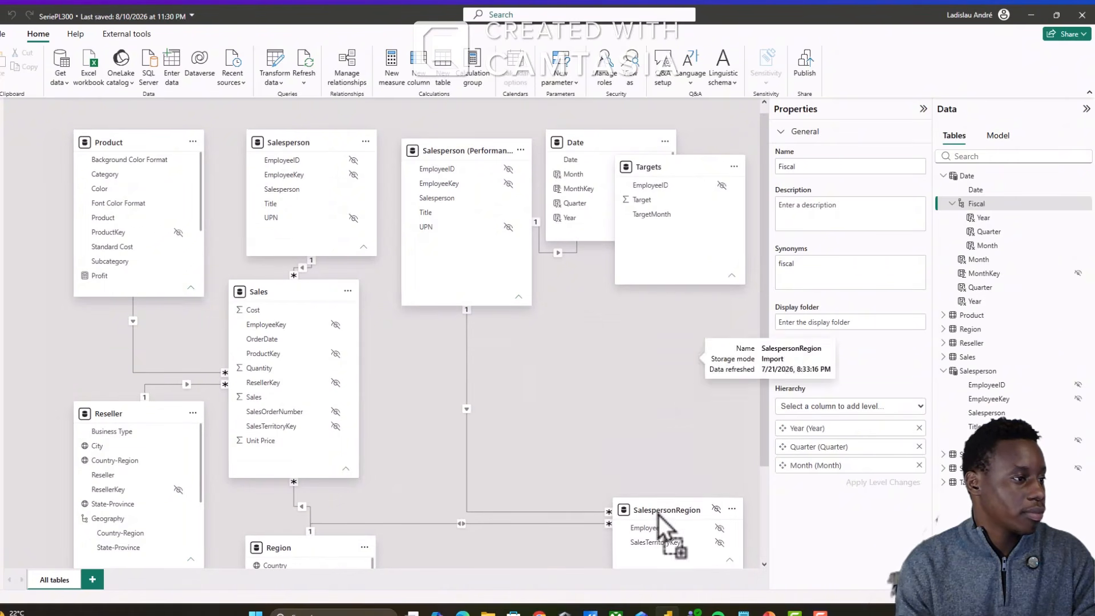
pyautogui.moveTo(464, 152); pyautogui.dragTo(688, 309)
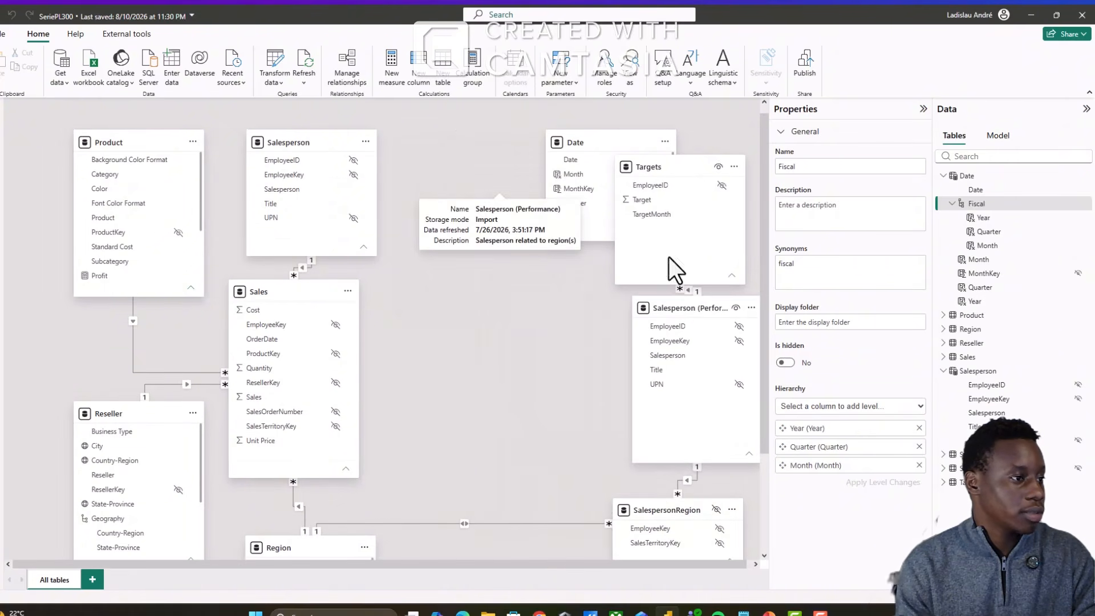
pyautogui.moveTo(581, 140); pyautogui.dragTo(453, 154)
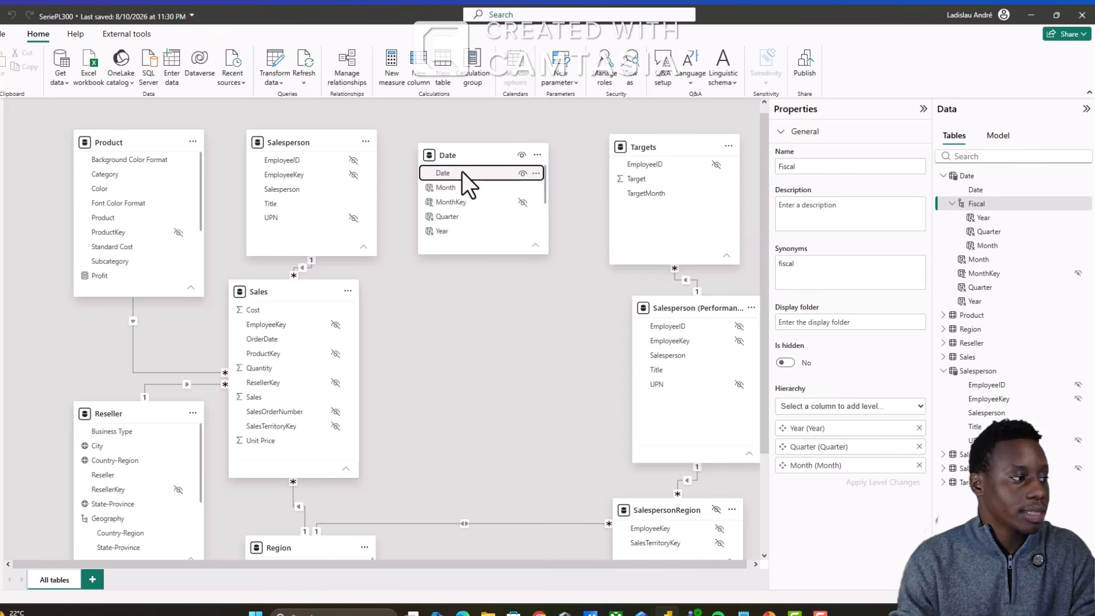
# Relate the Date table's Date column one-to-many to OrderDate in Sales and to TargetMonth in Targets, with single cross-filter direction
pyautogui.moveTo(462, 172); pyautogui.dragTo(285, 340)
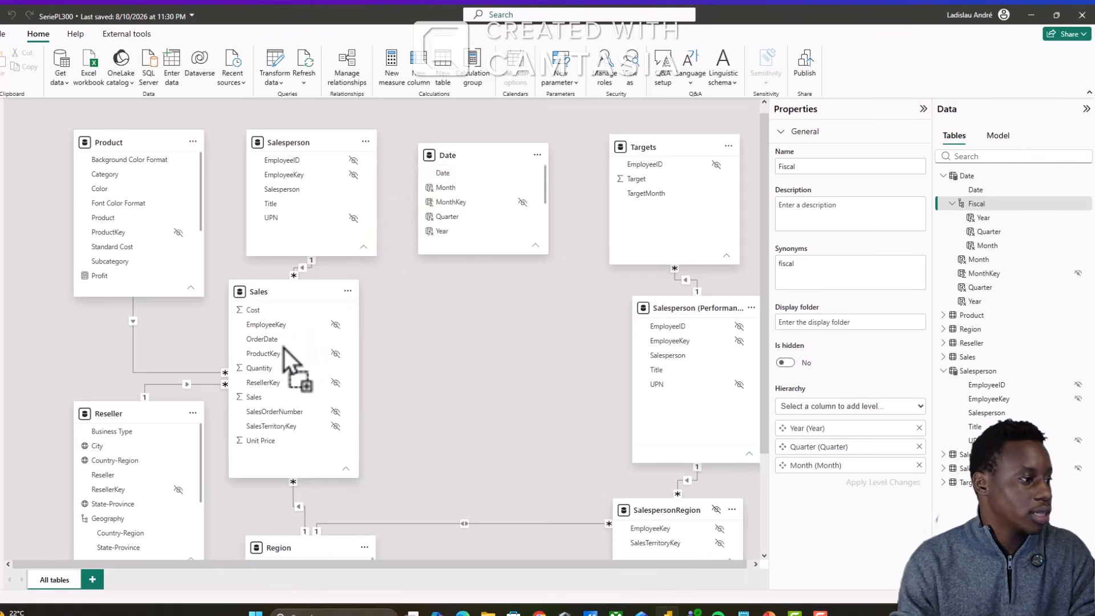
pyautogui.click(653, 506)
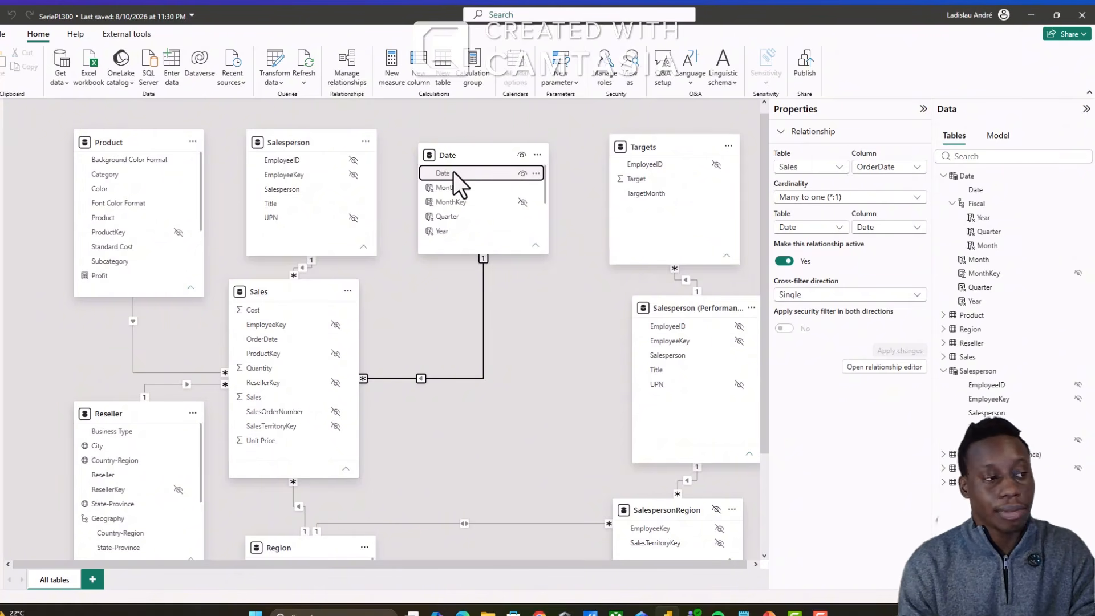
pyautogui.moveTo(453, 172); pyautogui.dragTo(658, 205)
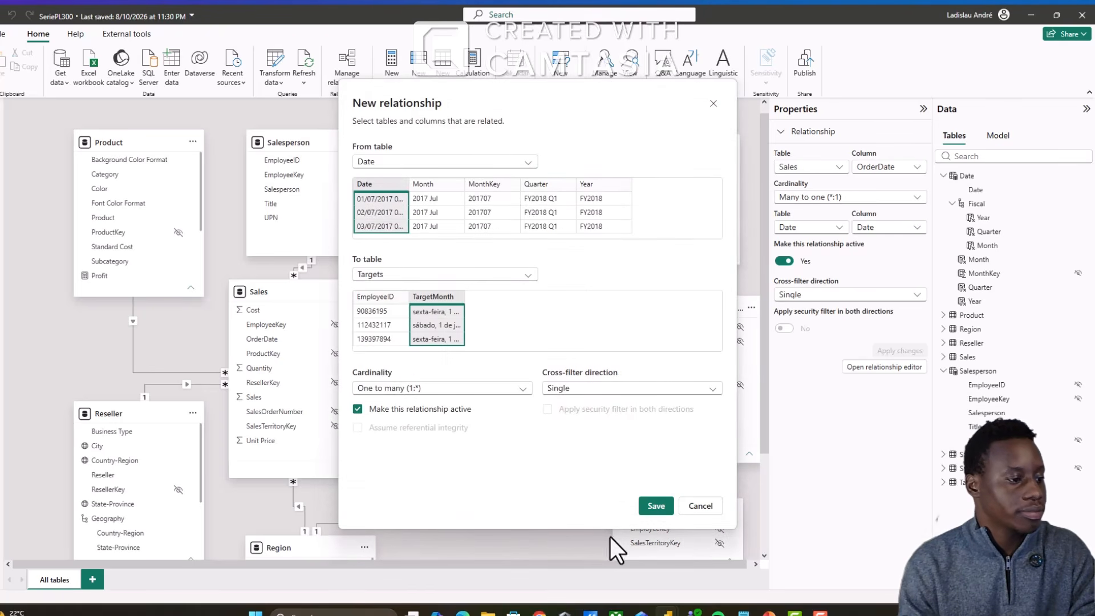
pyautogui.click(657, 507)
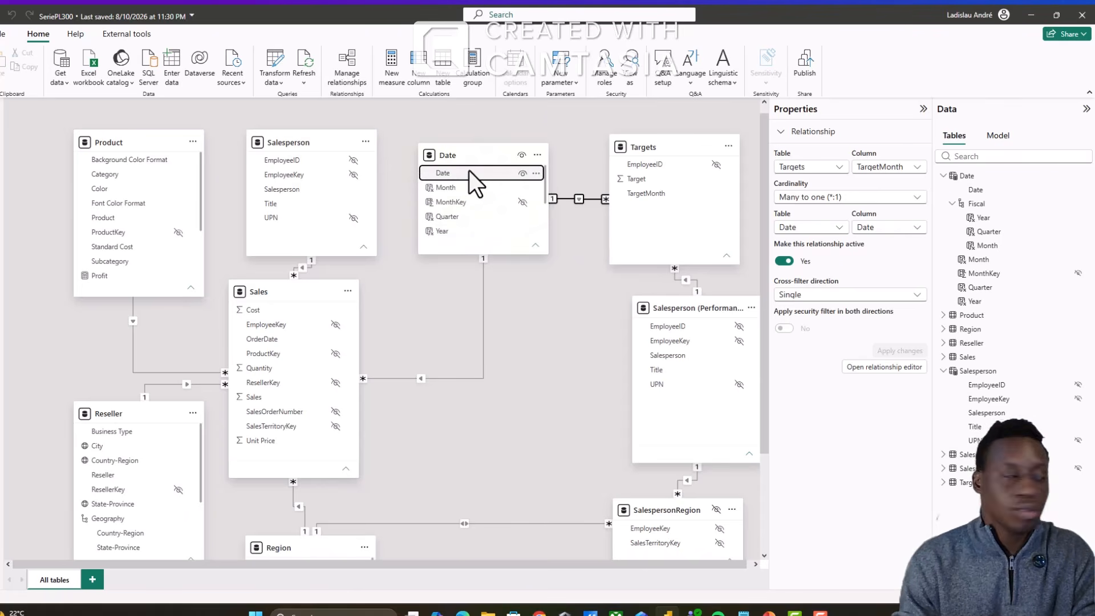
# In report view, mark the Date table as a date table using its Date column and close its calendar options
pyautogui.click(1, 126)
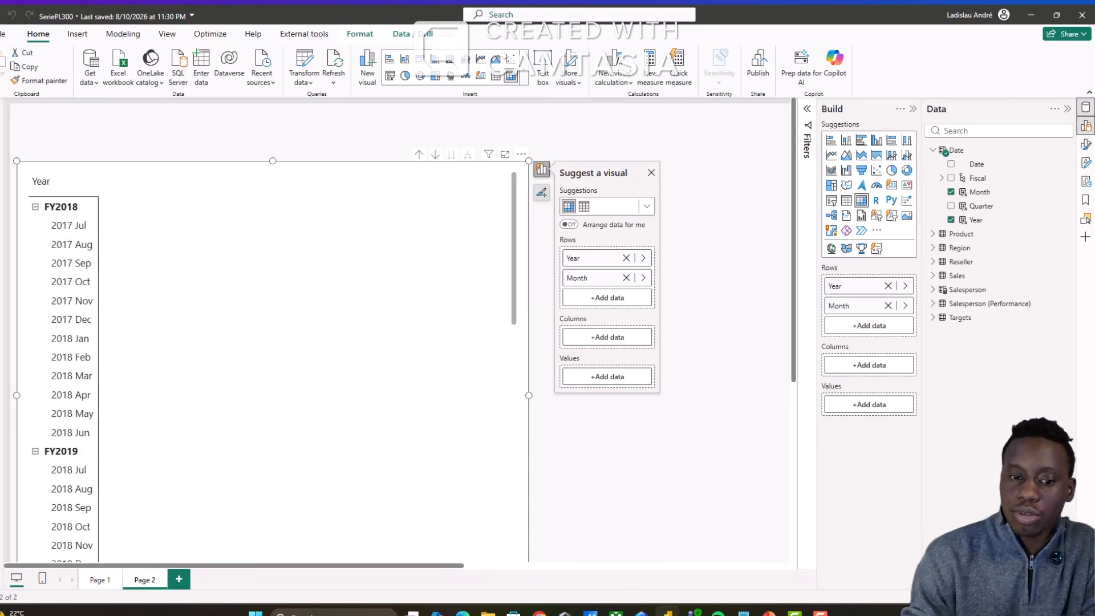
pyautogui.click(944, 151)
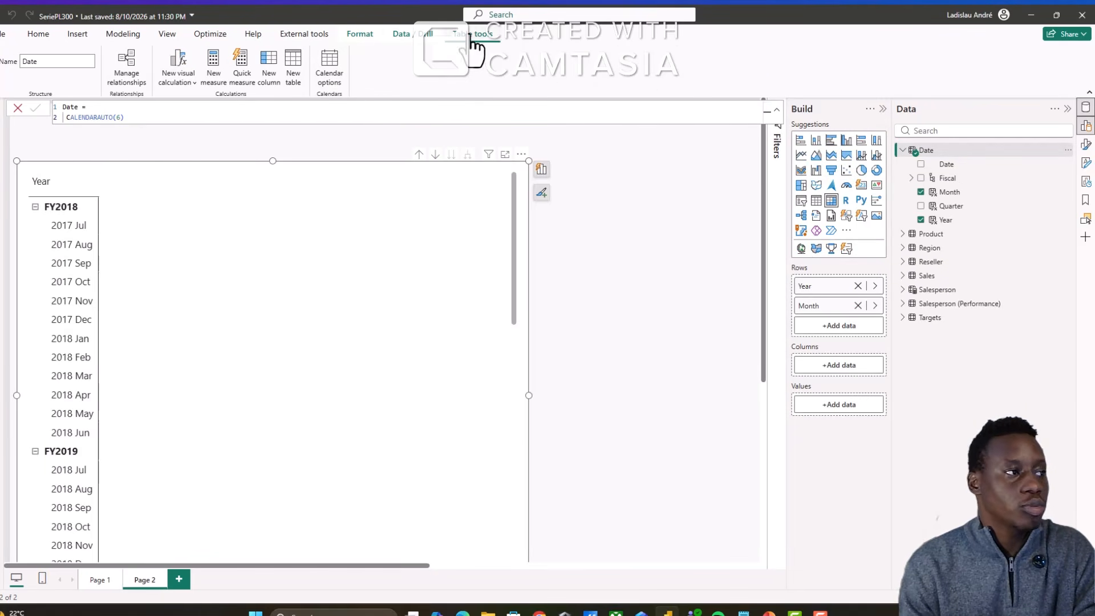
pyautogui.click(334, 72)
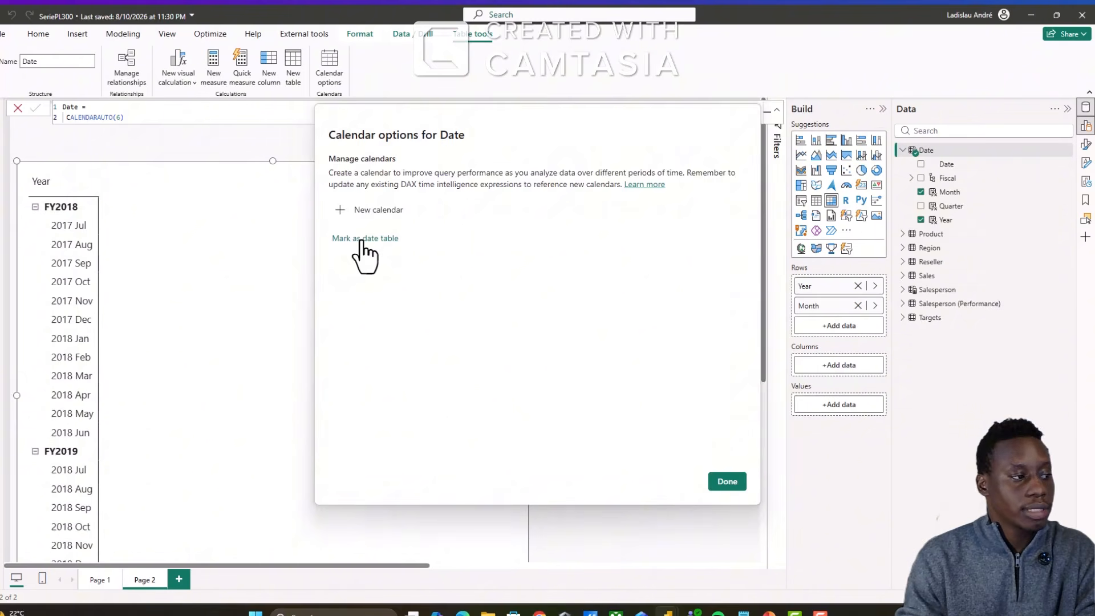
pyautogui.click(361, 239)
pyautogui.click(331, 216)
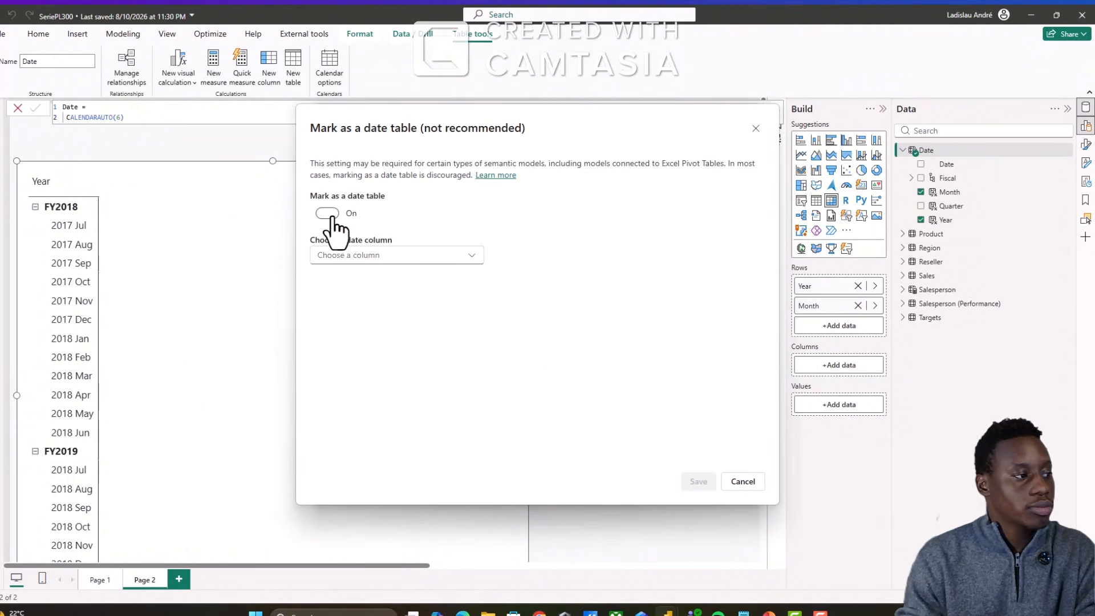
pyautogui.click(459, 259)
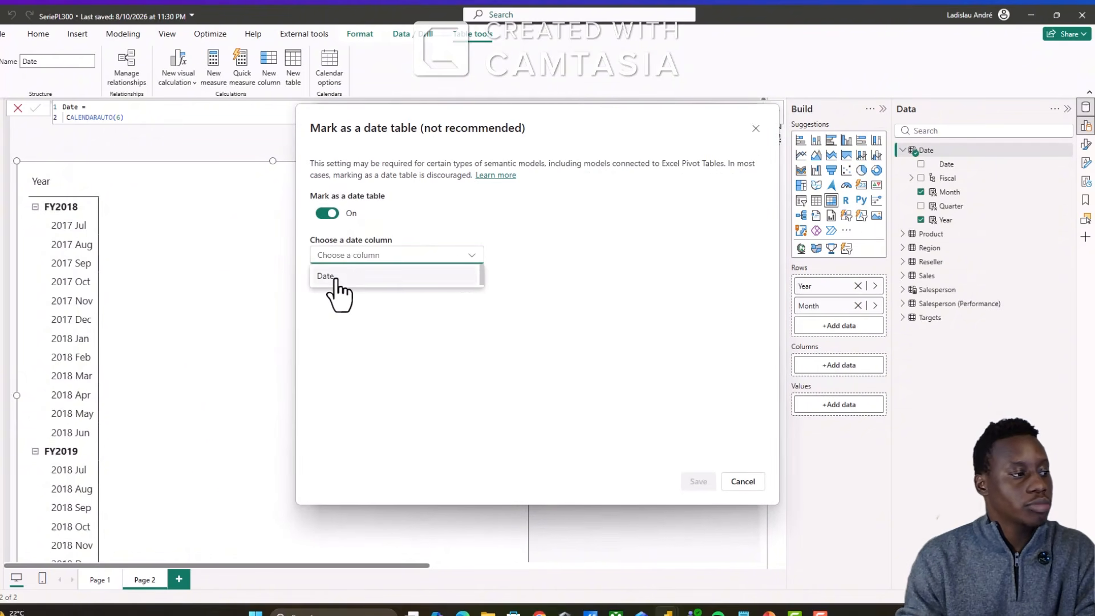
pyautogui.click(386, 276)
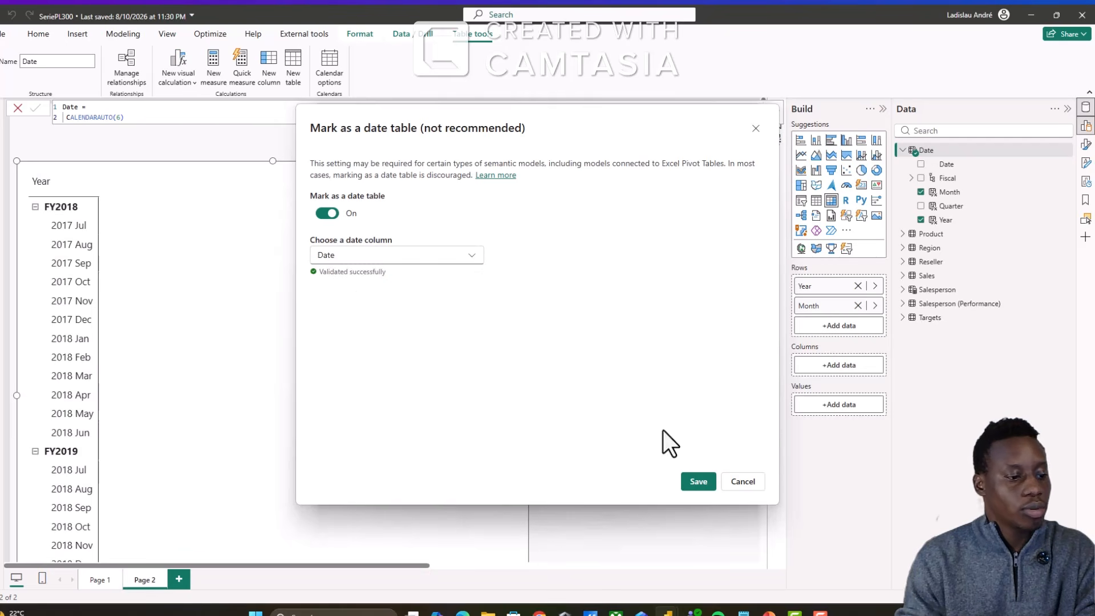
pyautogui.click(698, 482)
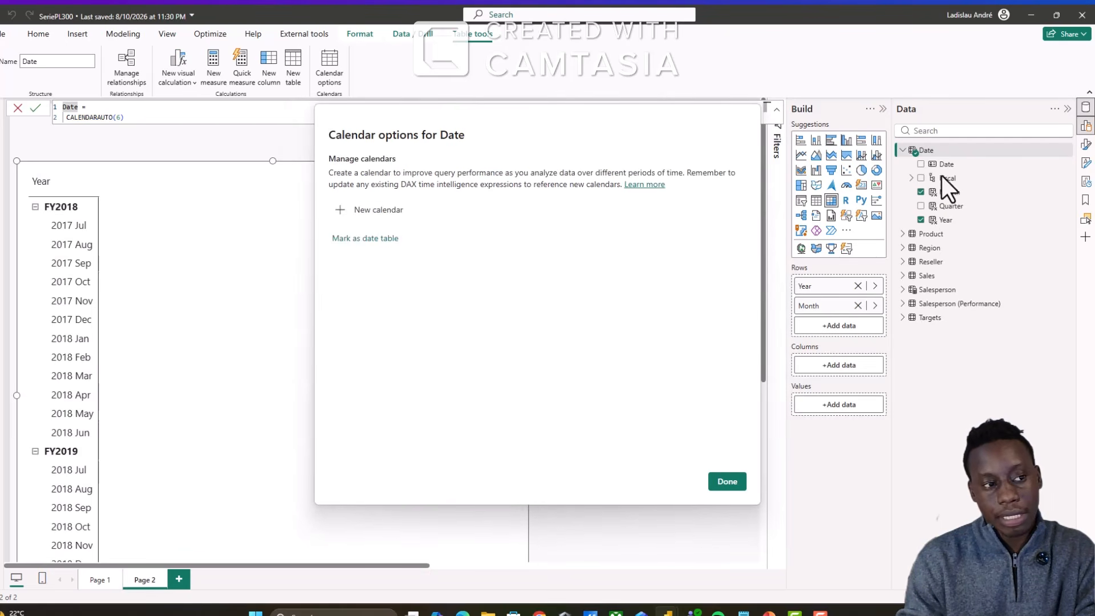
pyautogui.click(725, 483)
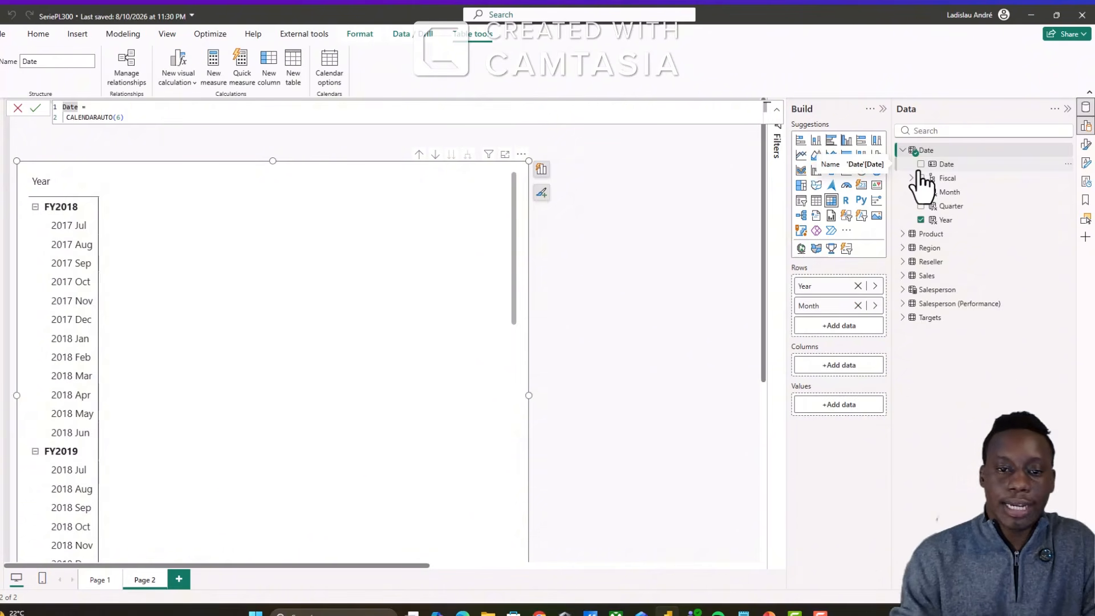
# Search the fields for "unit", add Unit Price to the Page 2 matrix's values and view its available summarization options
pyautogui.click(928, 130)
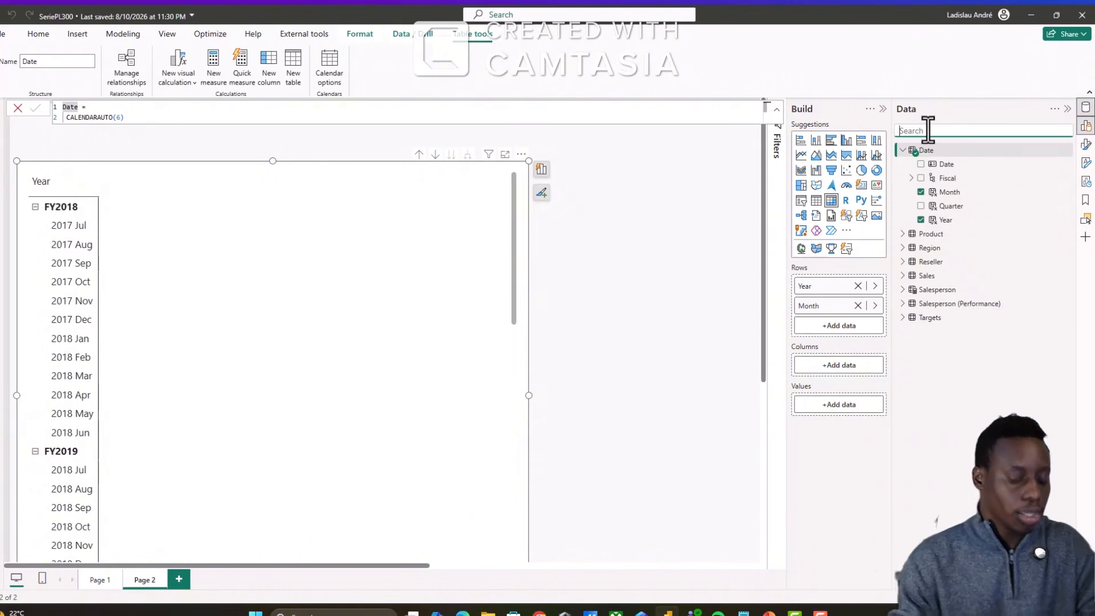
pyautogui.write('unit')
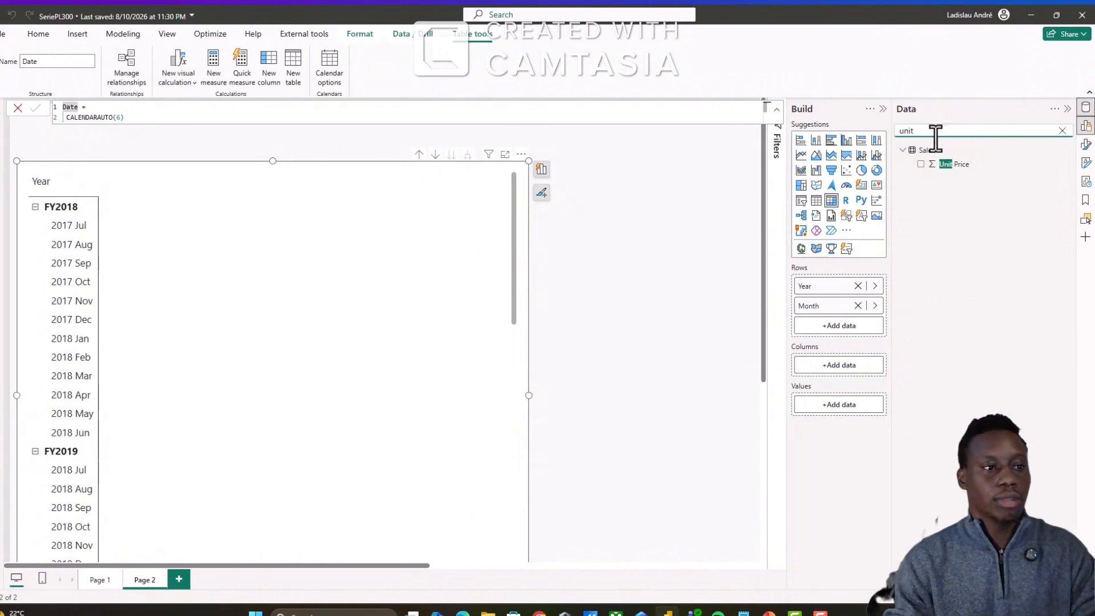
pyautogui.click(921, 164)
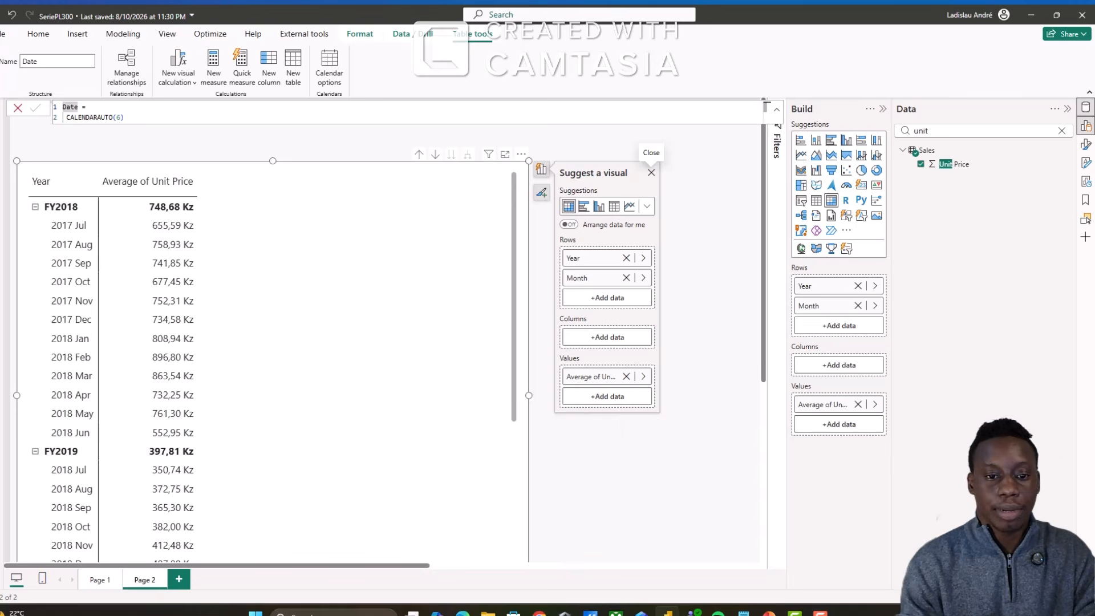
pyautogui.click(874, 405)
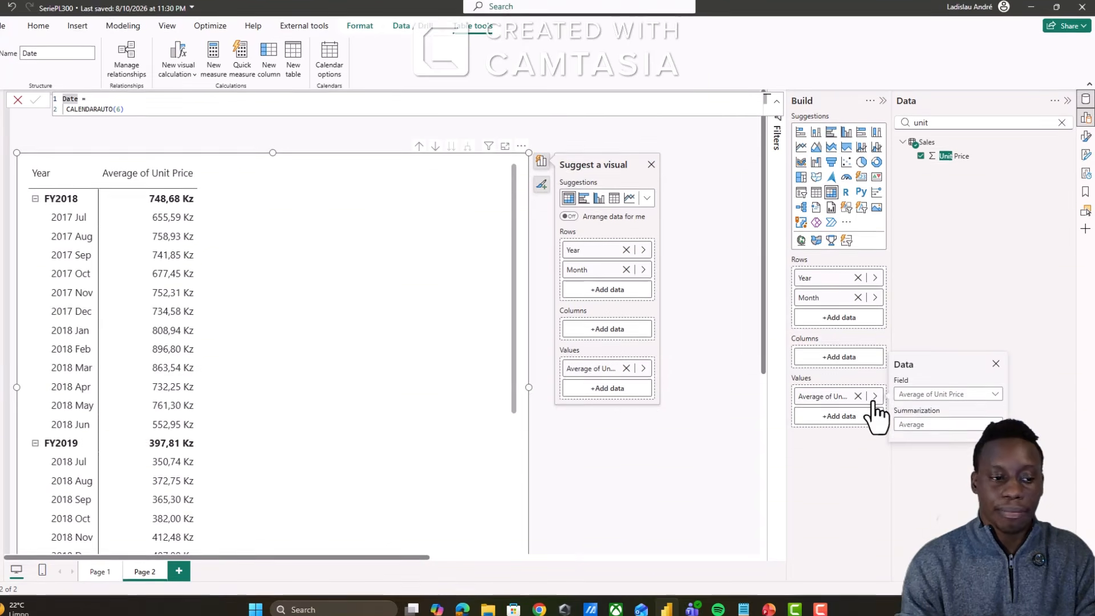
pyautogui.click(938, 375)
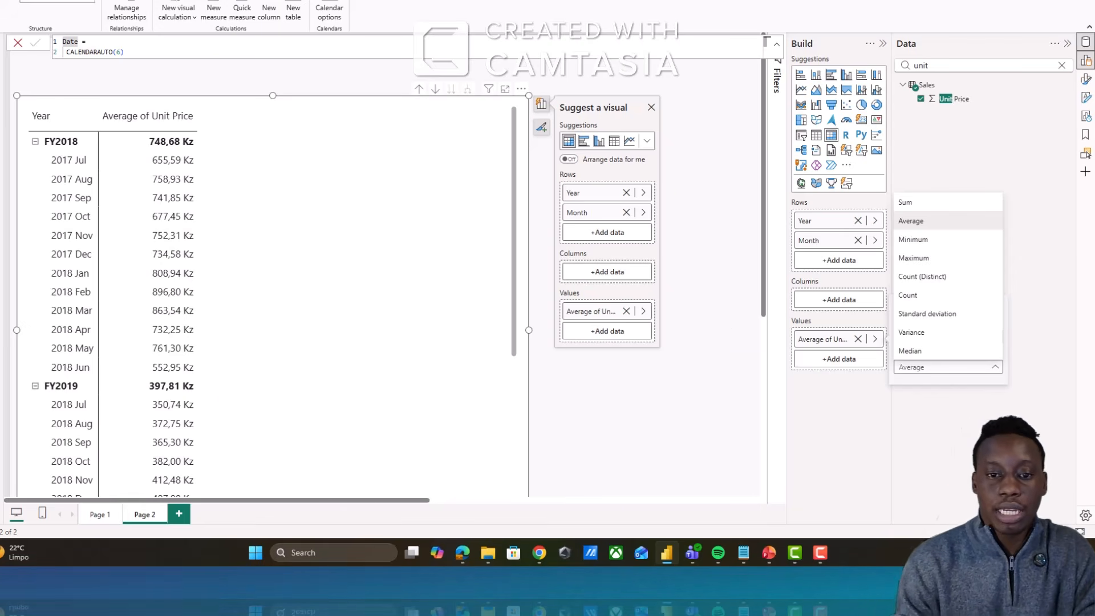
pyautogui.hotkey('alt', 'Tab')
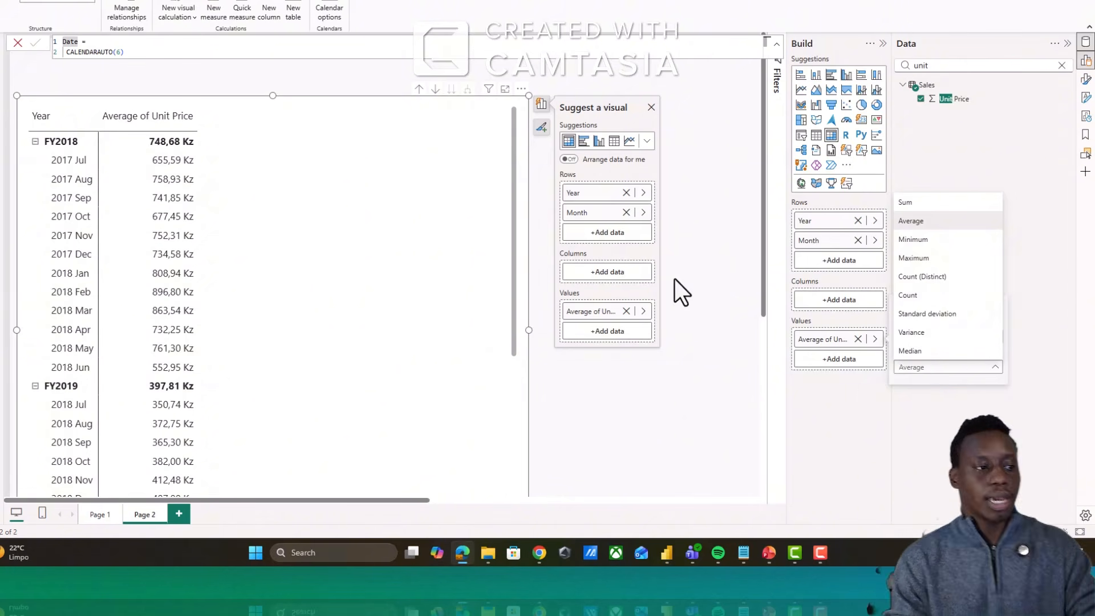
pyautogui.click(704, 291)
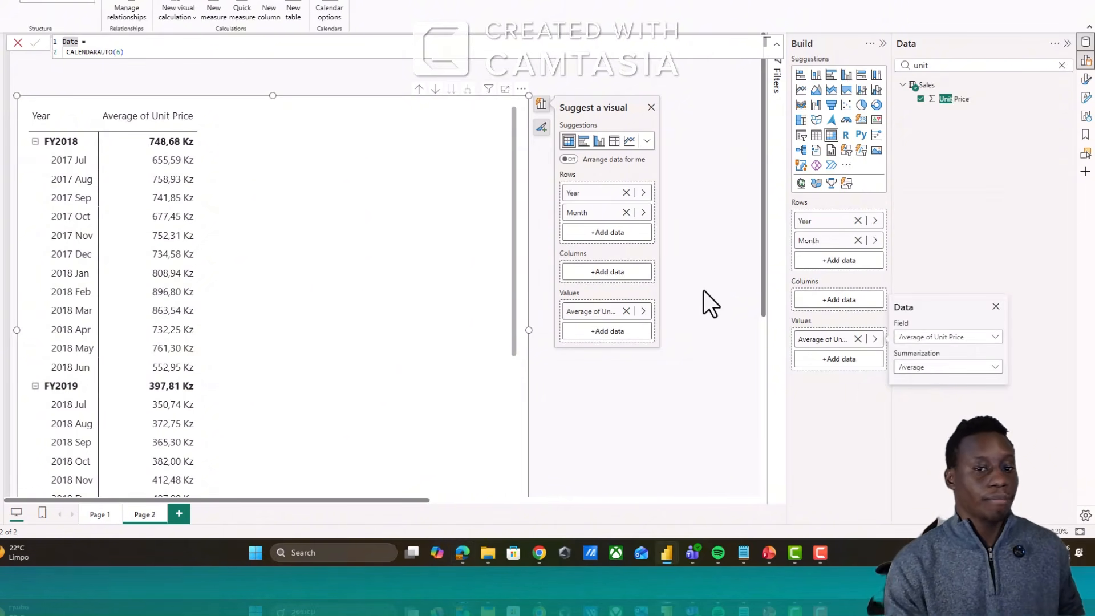
pyautogui.click(704, 120)
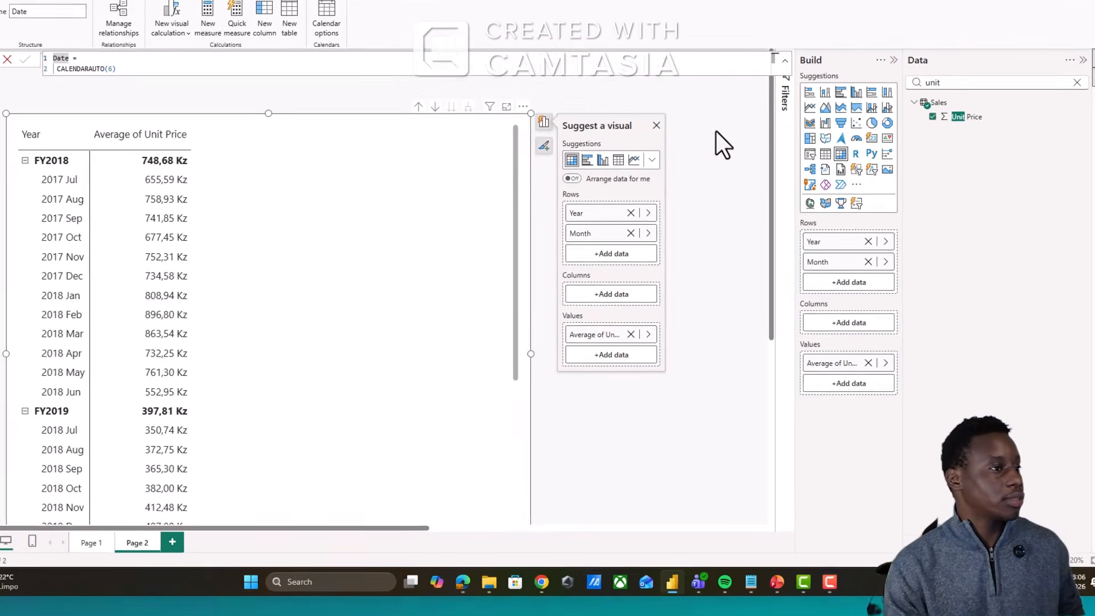
# Create a measure with the formula Avg Price = AVERAGE(Sales[Unit Price])
pyautogui.click(699, 117)
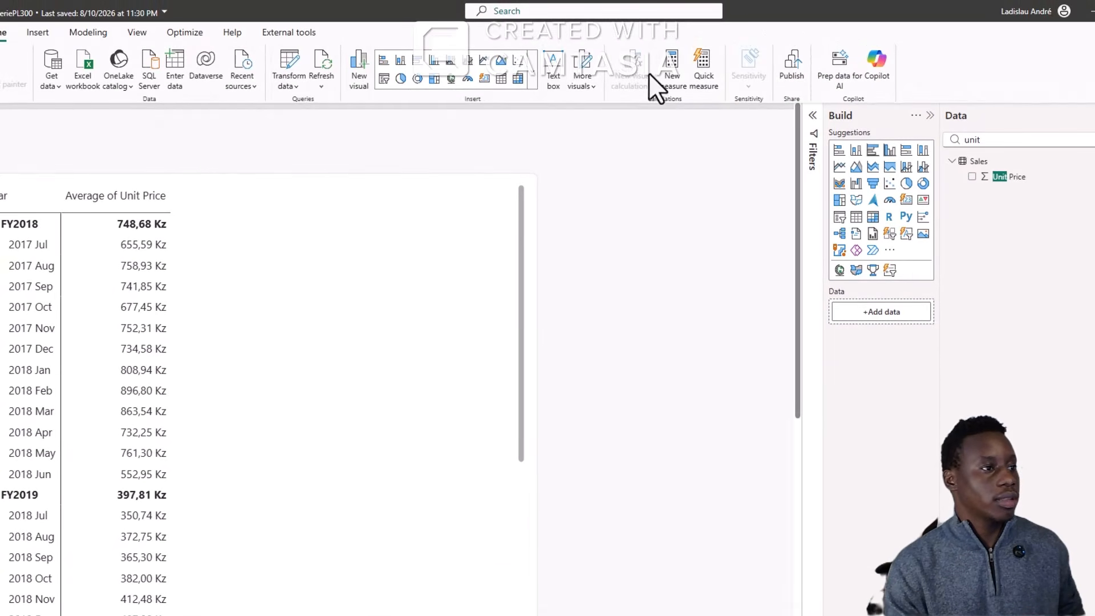
pyautogui.click(672, 71)
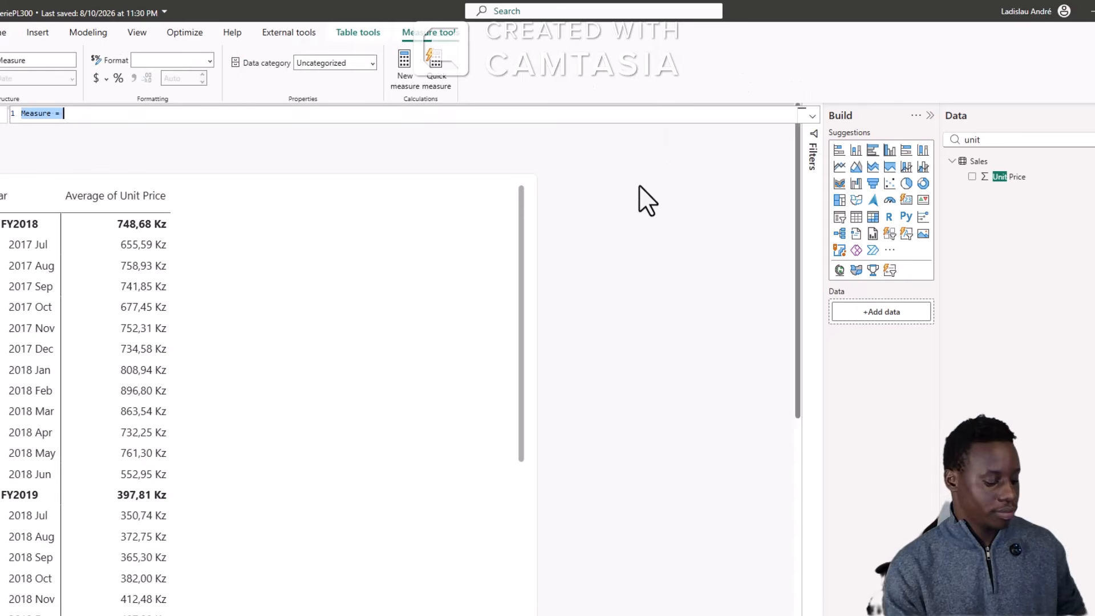
pyautogui.write('Avg Price = AVERAGE(Sales[Unit Price])')
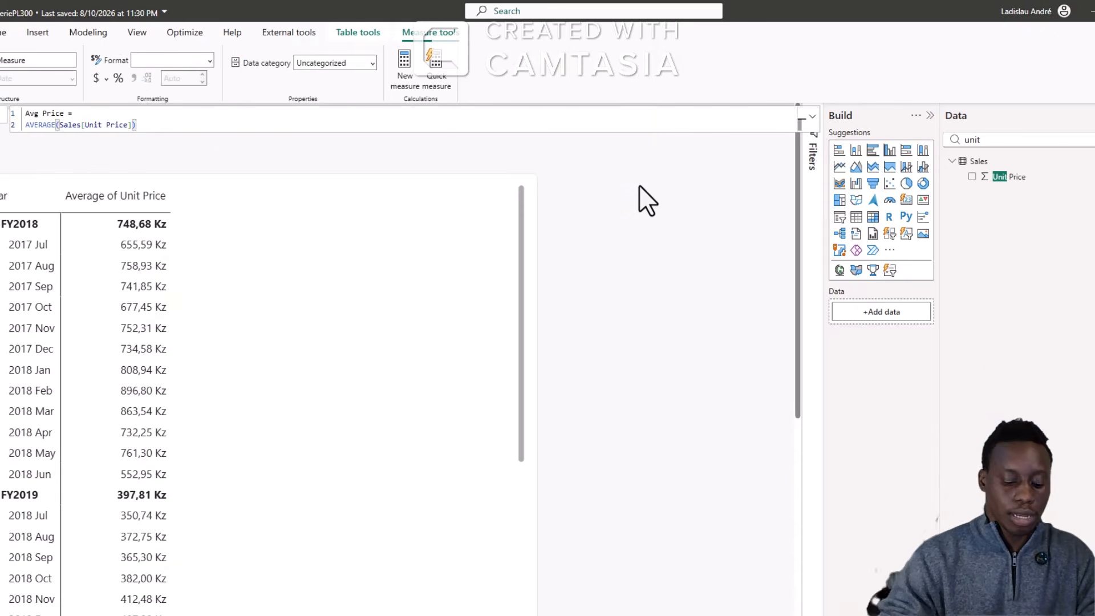
pyautogui.press('Return')
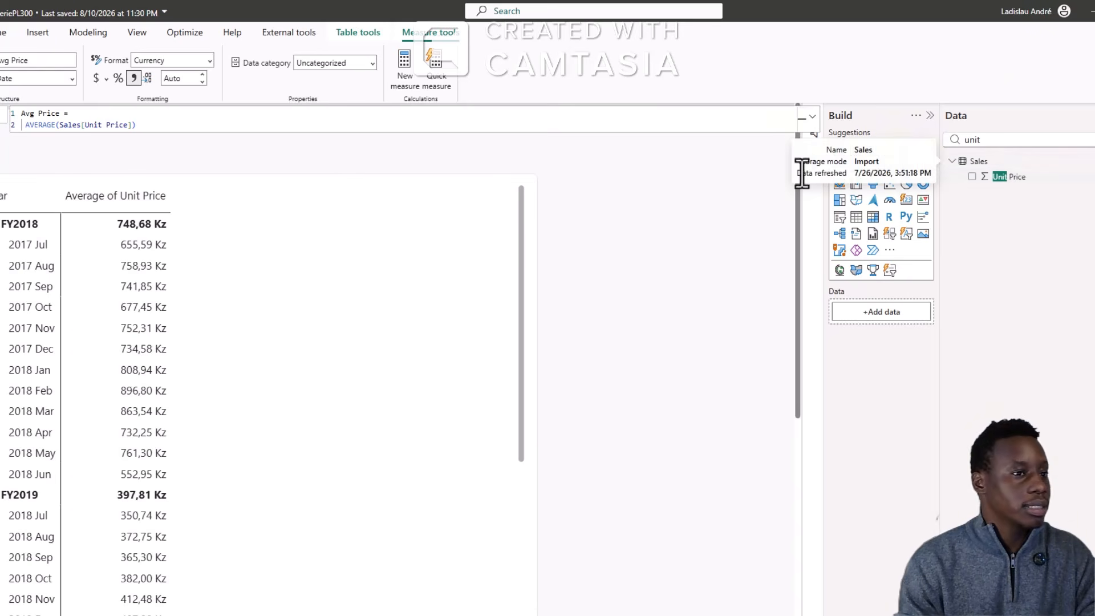
# Clear the field search, set the Avg Price measure's home table to Sales and collapse the Date table's field list
pyautogui.click(1093, 140)
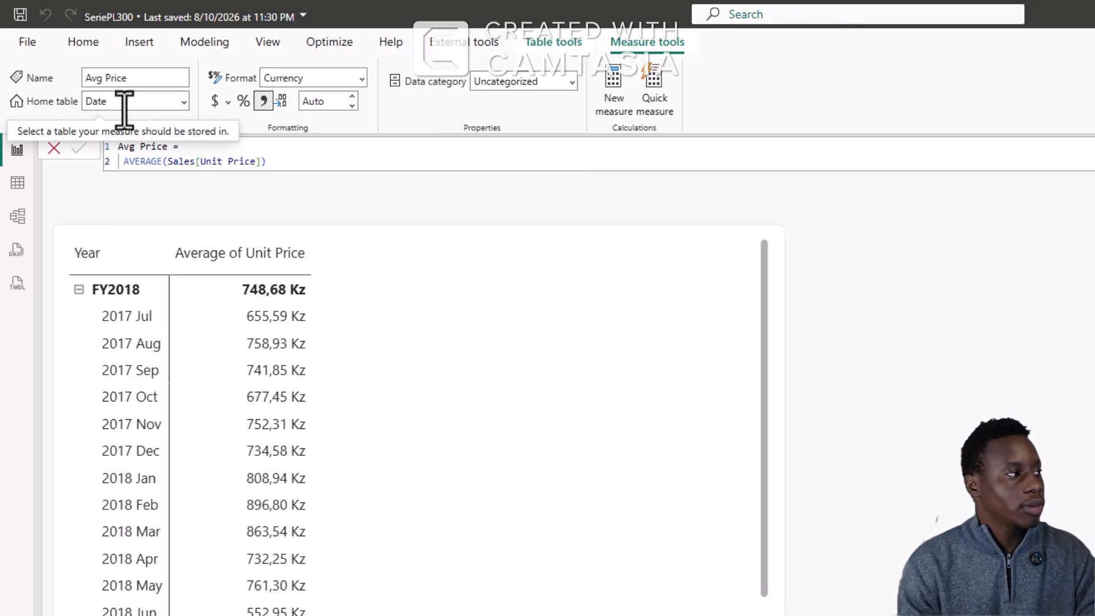
pyautogui.click(183, 102)
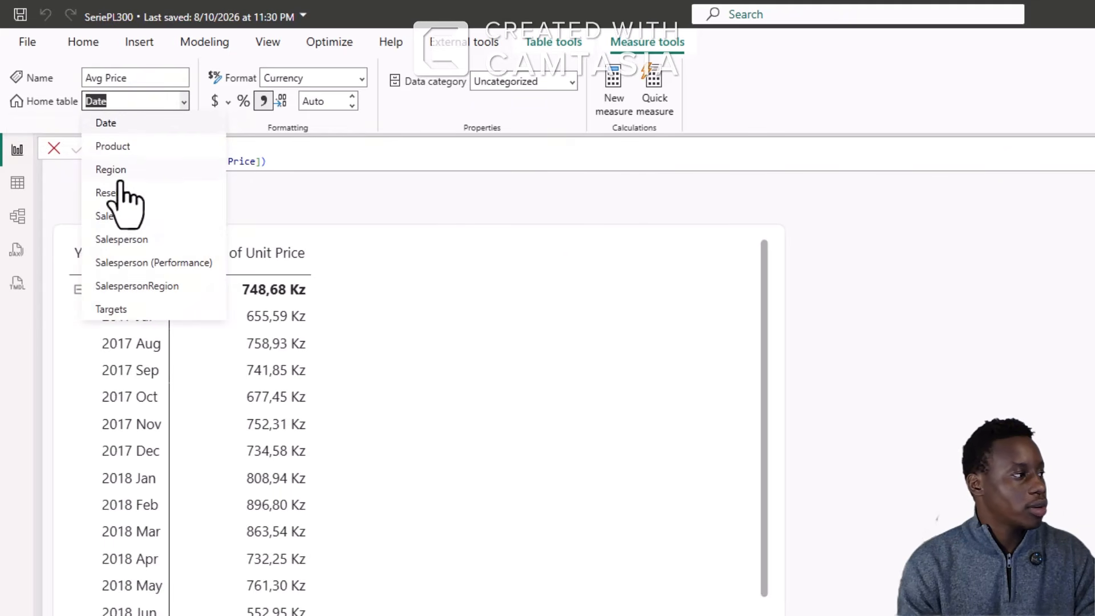
pyautogui.click(118, 217)
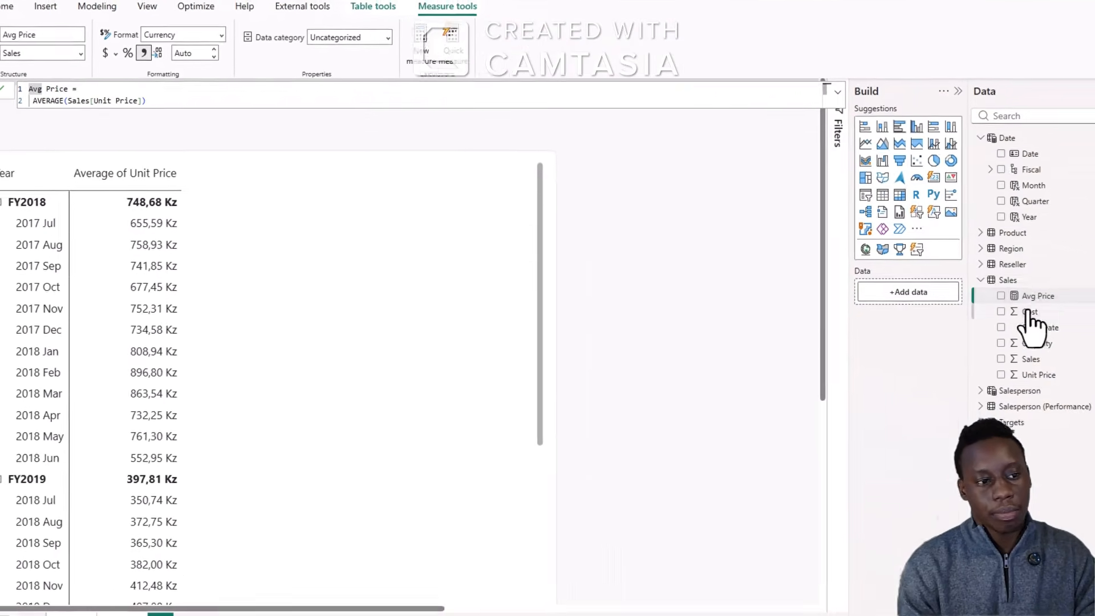
pyautogui.click(981, 138)
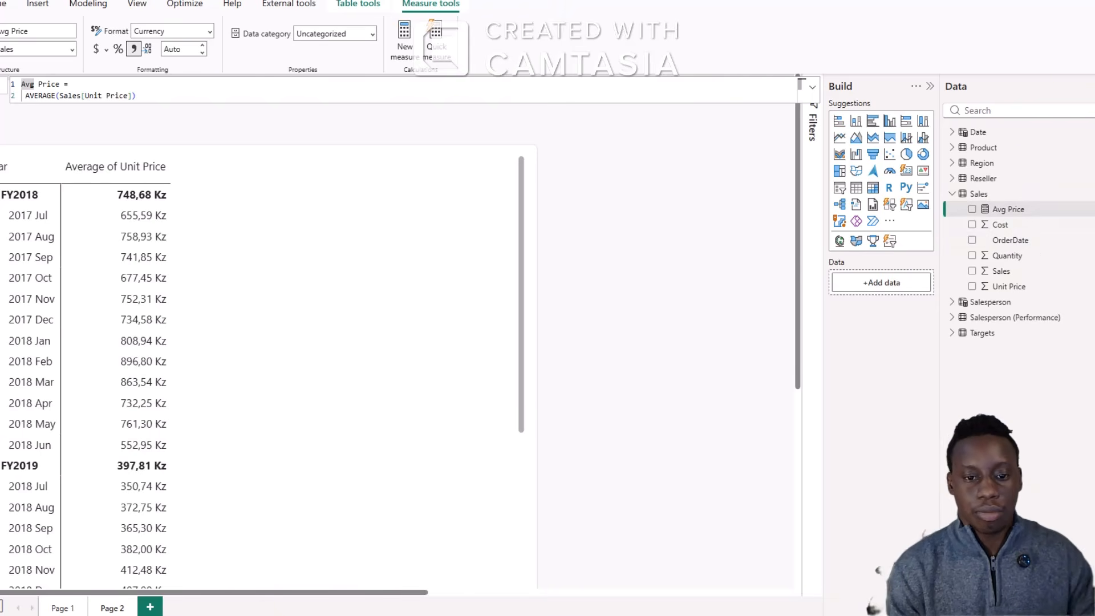
pyautogui.click(971, 210)
pyautogui.click(528, 357)
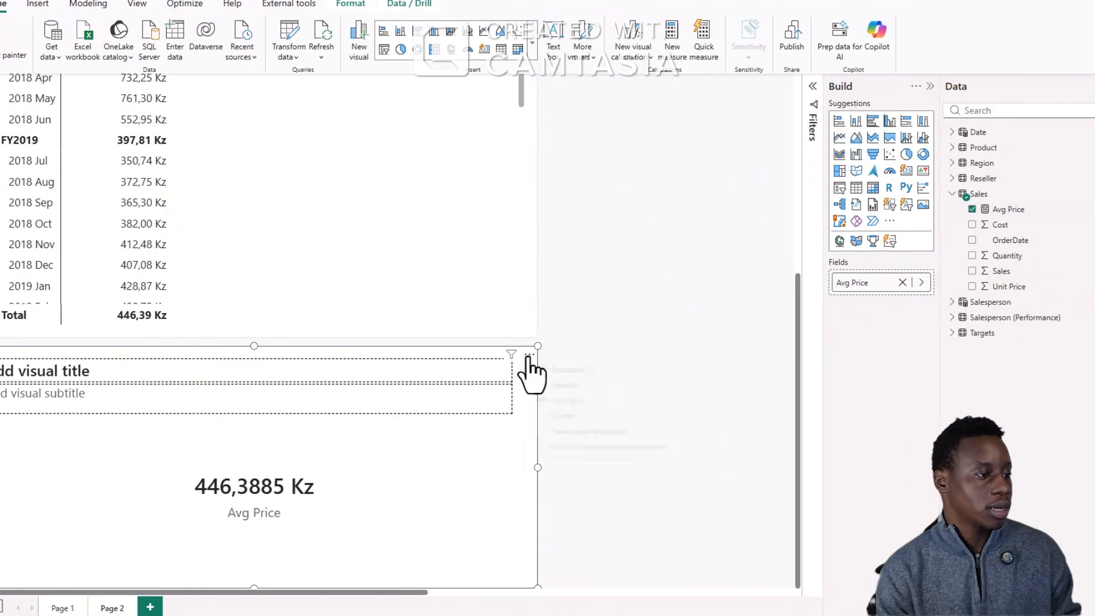
pyautogui.click(562, 399)
# Add the Avg Price measure to the matrix's values and compare its summarization setting with that of Average of Unit Price
pyautogui.click(438, 240)
pyautogui.scroll(5, 438, 240)
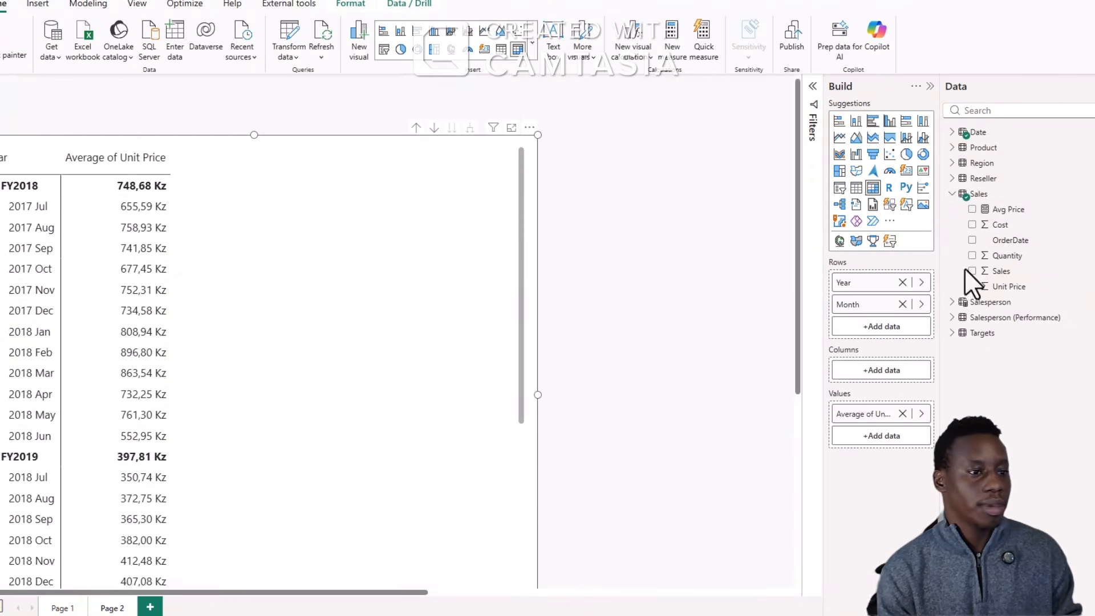
pyautogui.click(972, 209)
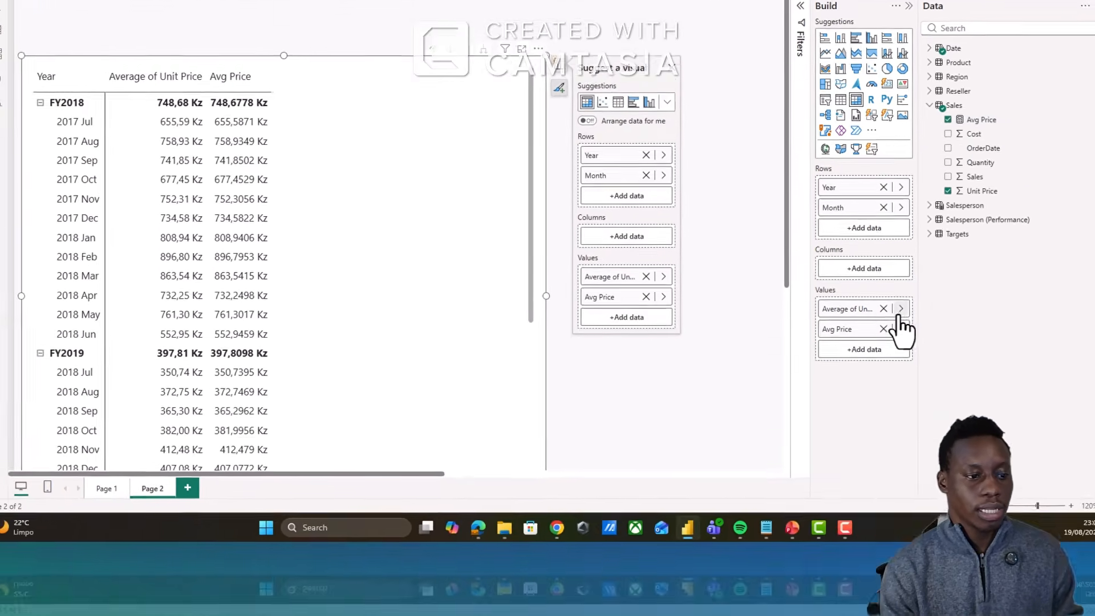
pyautogui.click(921, 413)
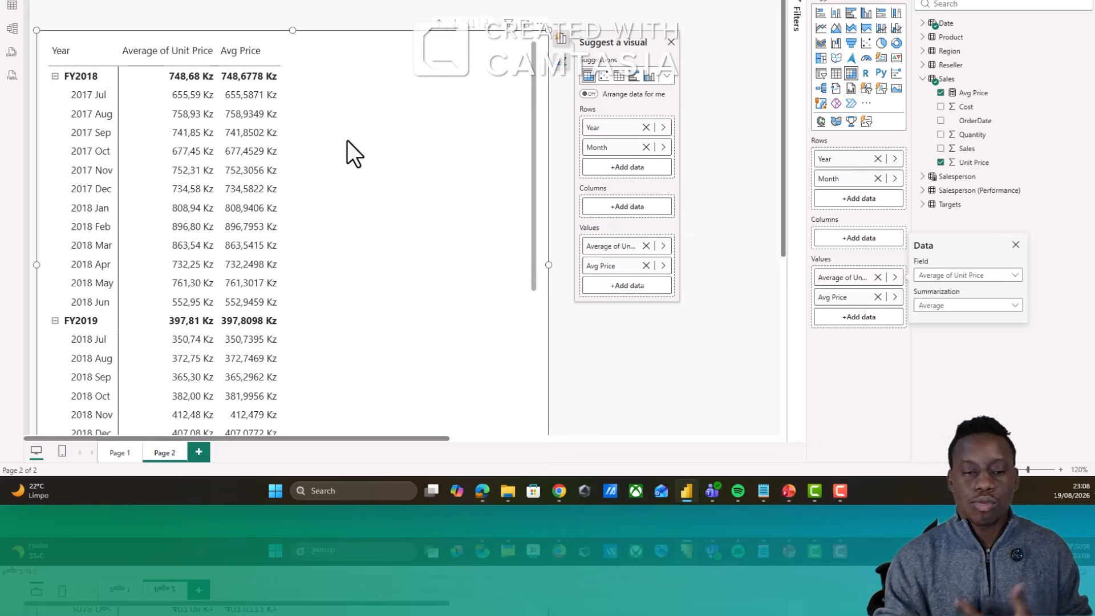
pyautogui.click(970, 93)
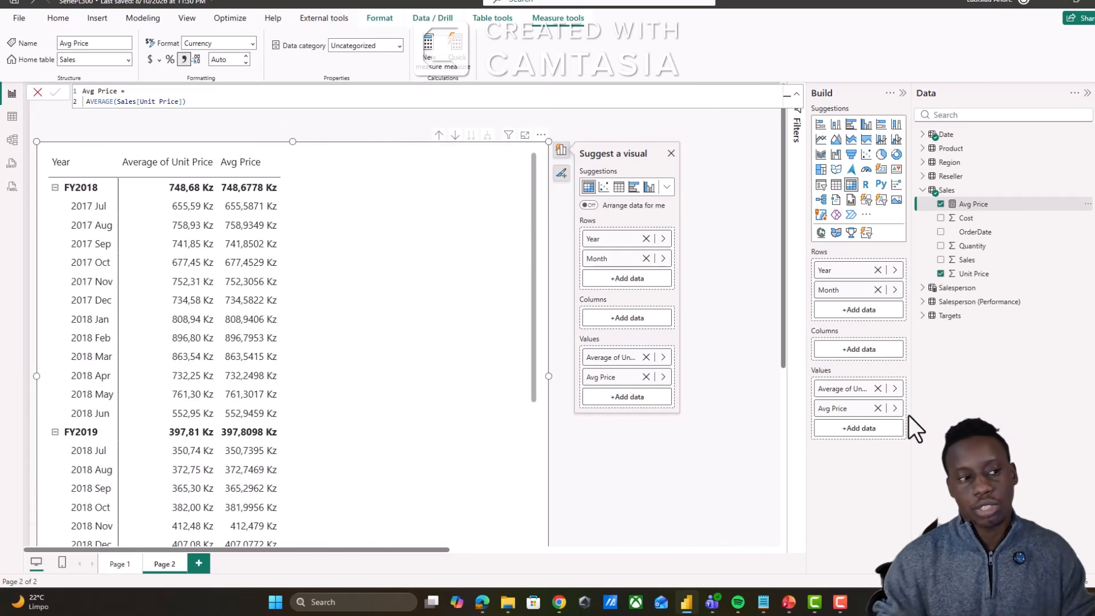
pyautogui.click(895, 408)
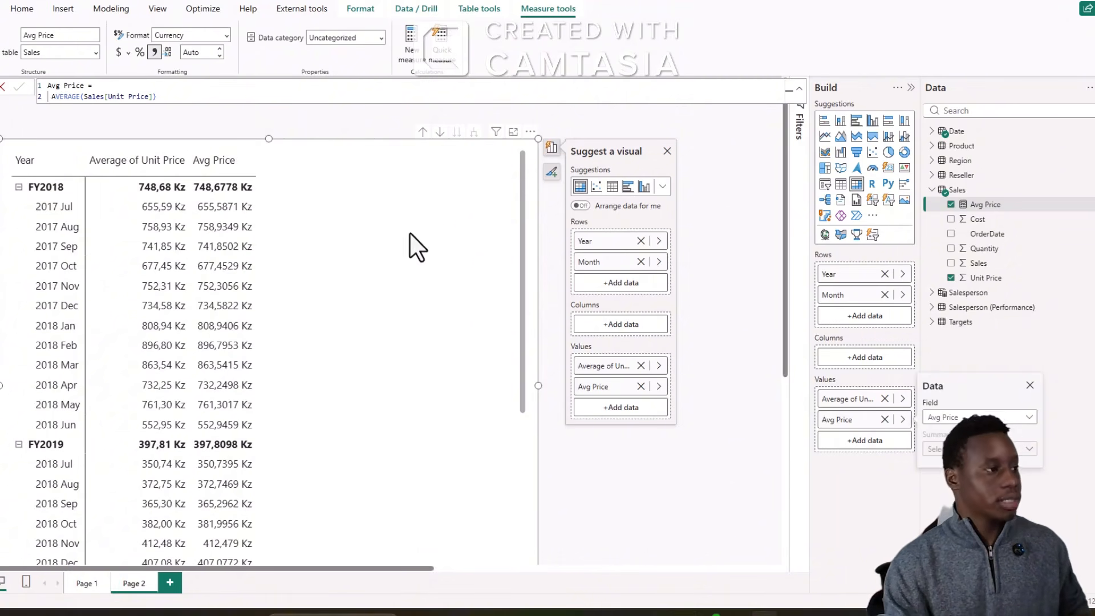
# Create two Sales measures: Median Price = MEDIAN(Sales[Unit Price]) and Min Price = MIN(Sales[Unit Price])
pyautogui.click(411, 43)
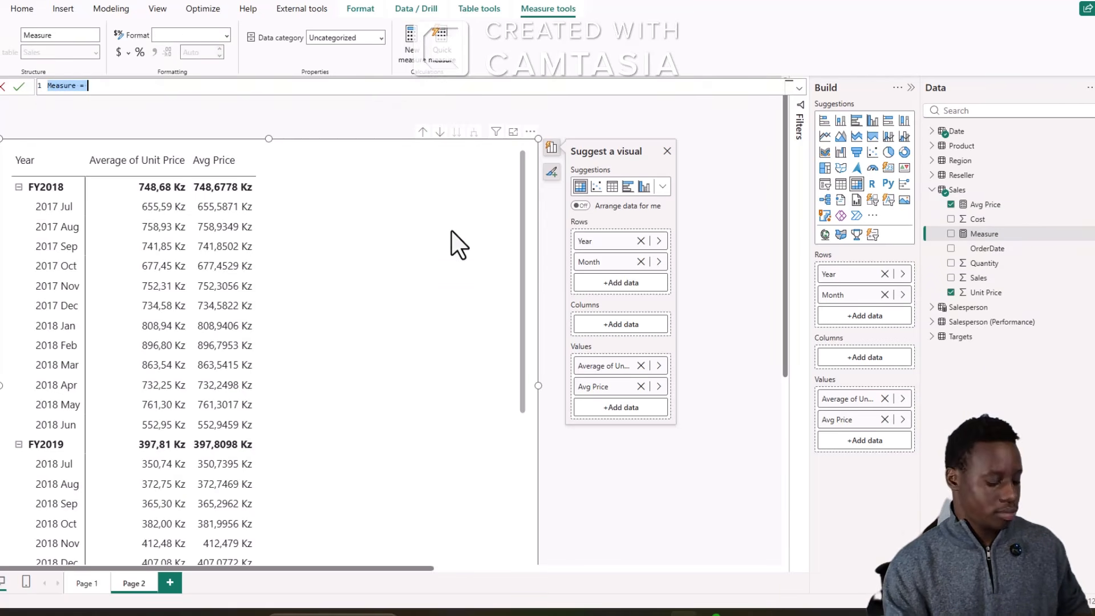
pyautogui.write('Median Price = MEDIAN(Sales[Unit Price])')
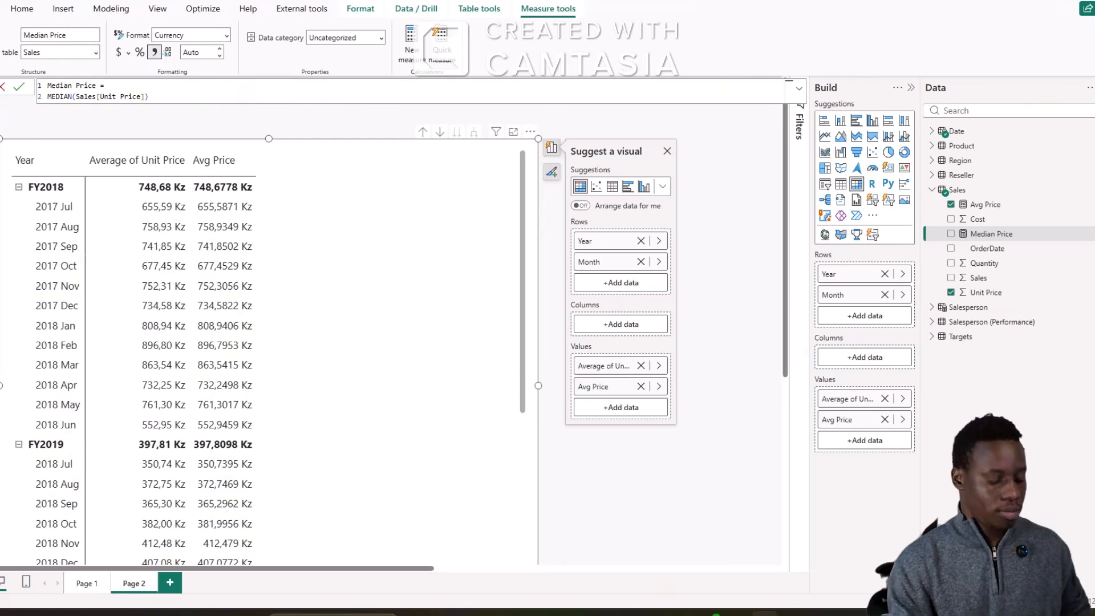
pyautogui.click(412, 43)
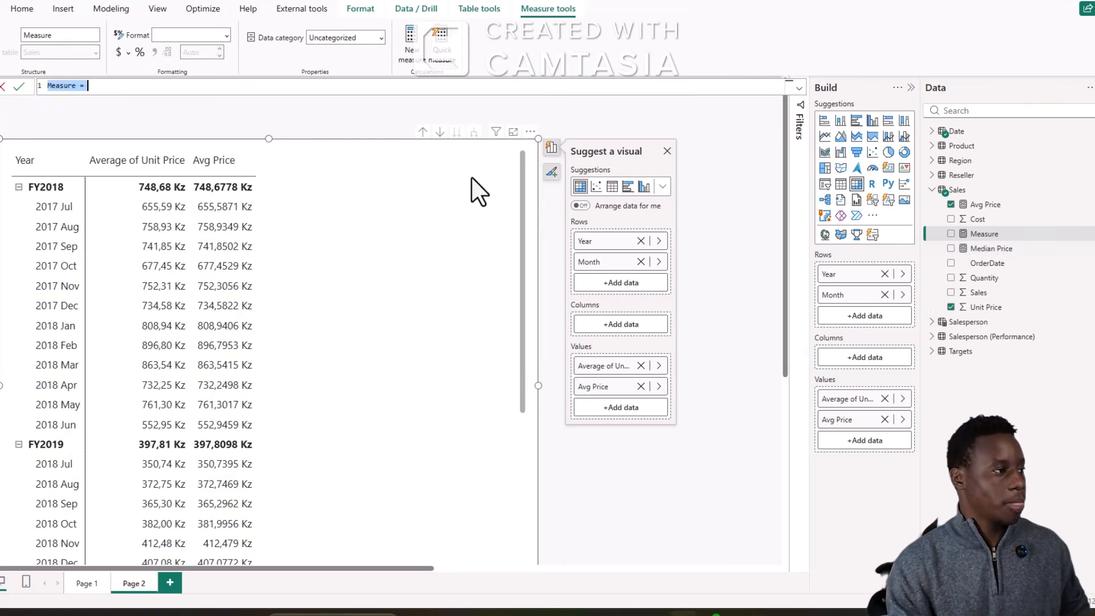
pyautogui.write('Min Price = MIN(Sales[Unit Price])')
pyautogui.press('Return')
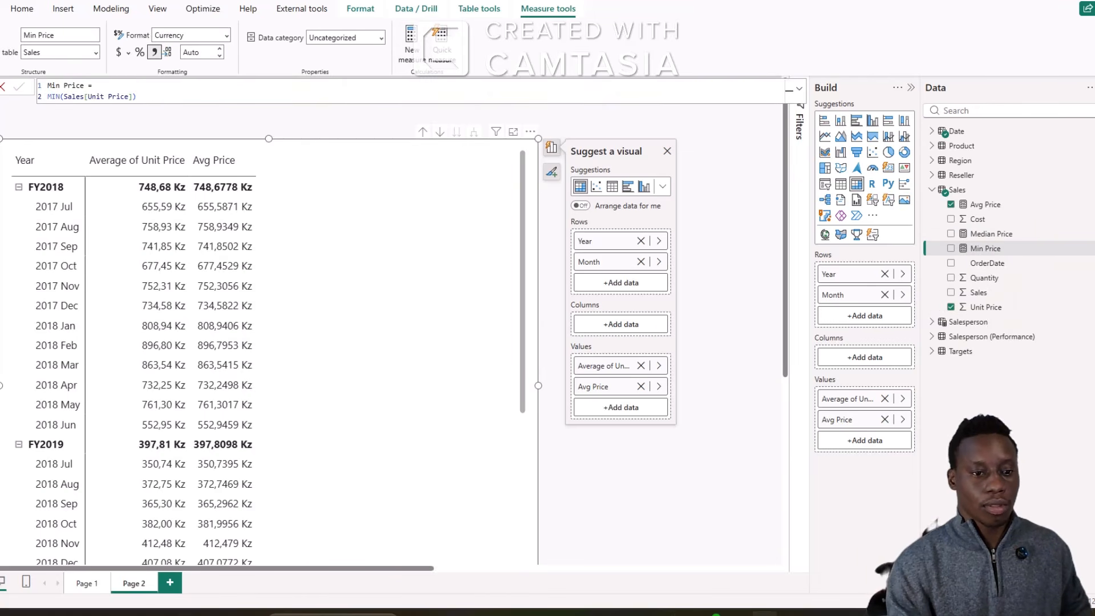
# Create a Sales measure with the formula Max Price = MAX(Sales[Unit Price])
pyautogui.click(410, 43)
pyautogui.write('Max Price = MAX(Sales[Unit Price])')
pyautogui.press('Return')
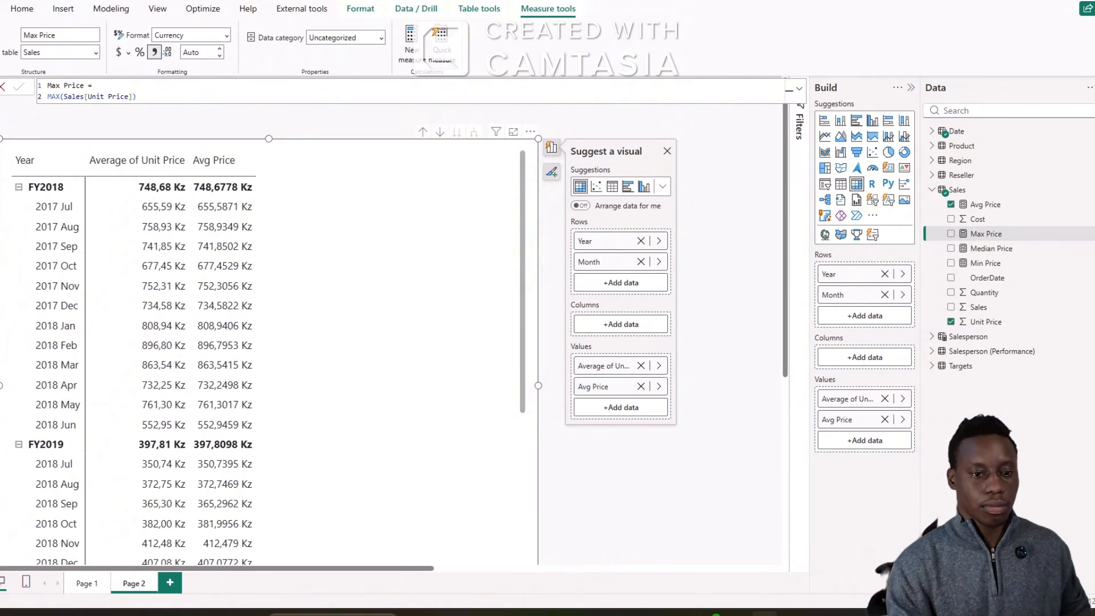
# Create two Sales measures: Orders = DISTINCTCOUNT(Sales[SalesOrderNumber]) and Order Lines = COUNTROWS(Sales)
pyautogui.click(411, 46)
pyautogui.write('Orders = DISTINCTCOUNT(Sales[SalesOrderNumber])')
pyautogui.press('Return')
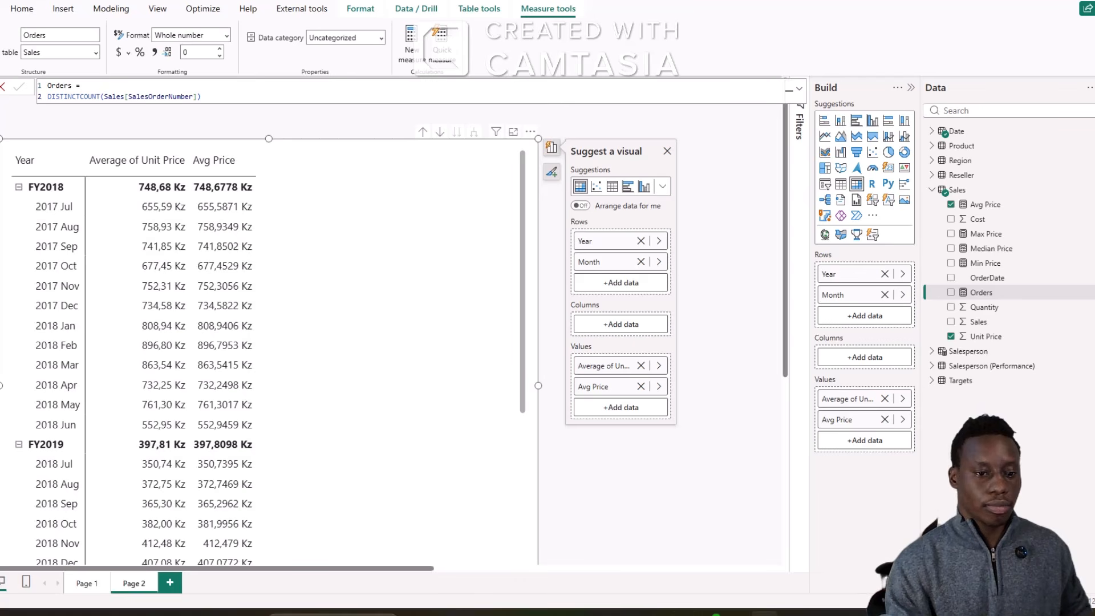
pyautogui.click(412, 47)
pyautogui.write('Order Lines = COUNTROWS(Sales)')
pyautogui.press('Return')
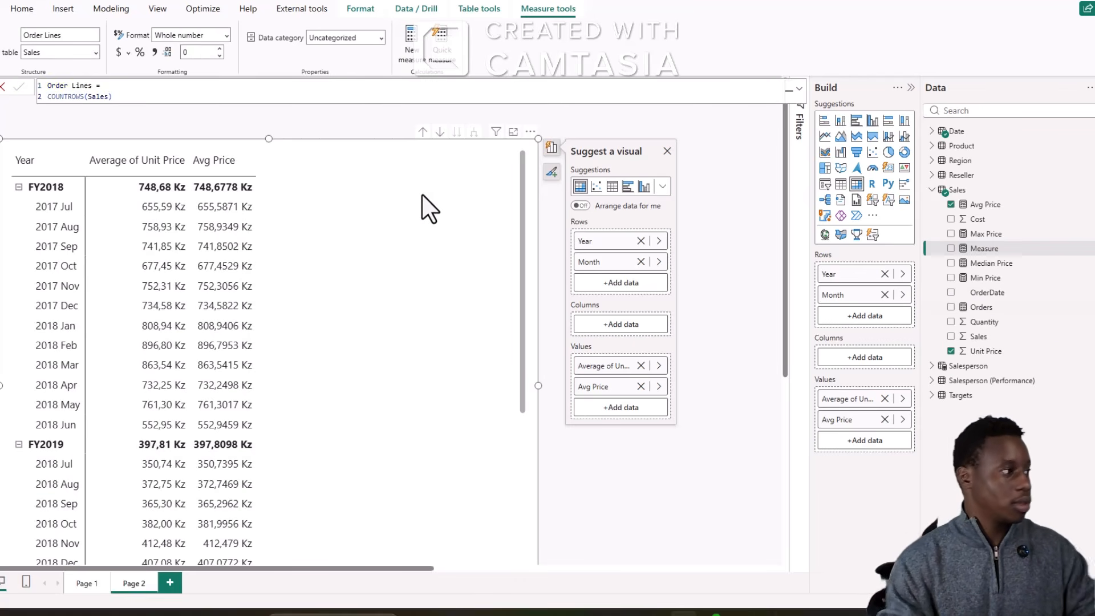
# In the model view, widen the data and properties areas and collapse the Date table's field list
pyautogui.click(761, 197)
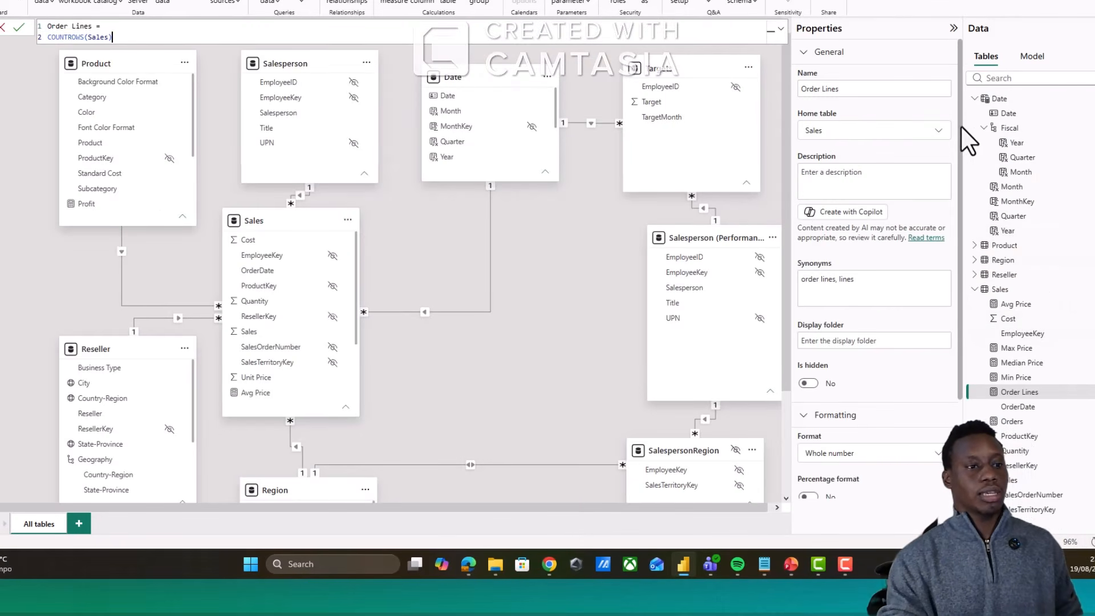
pyautogui.moveTo(964, 125); pyautogui.dragTo(838, 139)
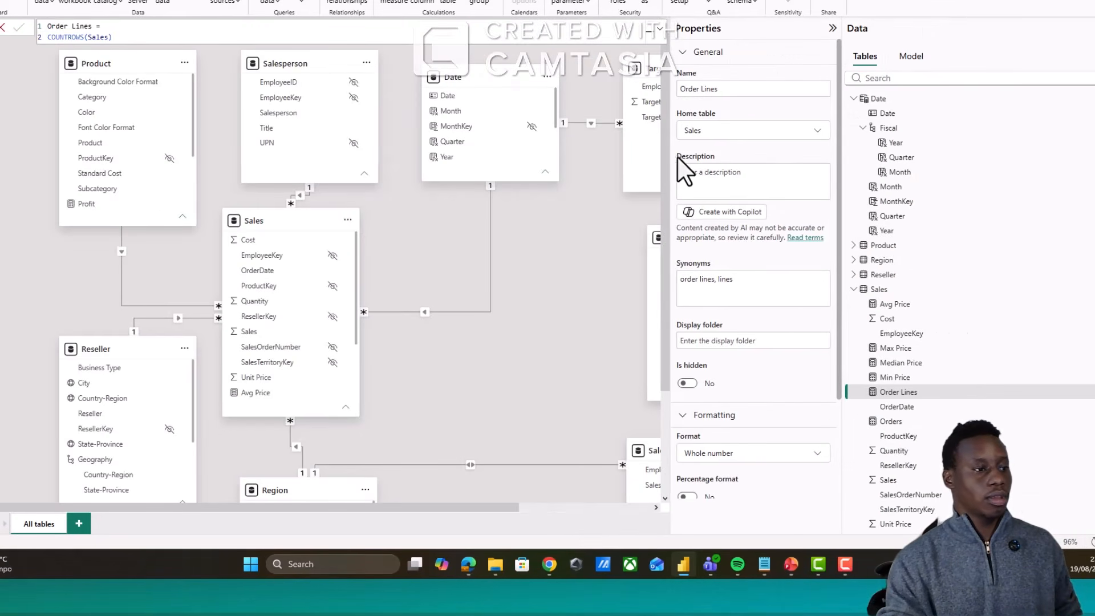
pyautogui.moveTo(658, 152); pyautogui.dragTo(609, 152)
pyautogui.scroll(-3, 946, 306)
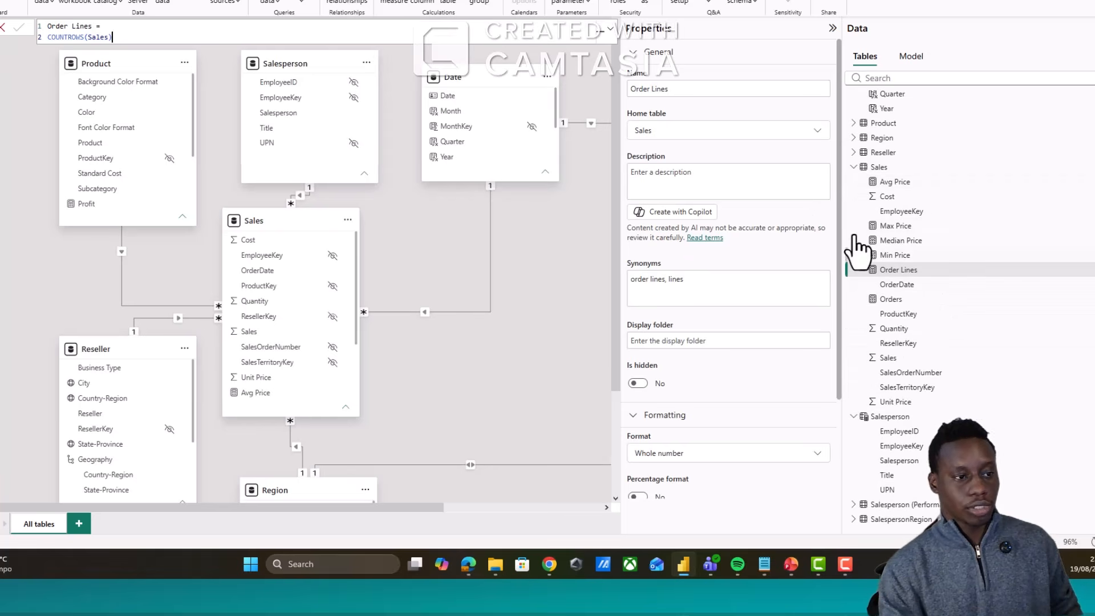
pyautogui.scroll(3, 867, 195)
pyautogui.click(855, 100)
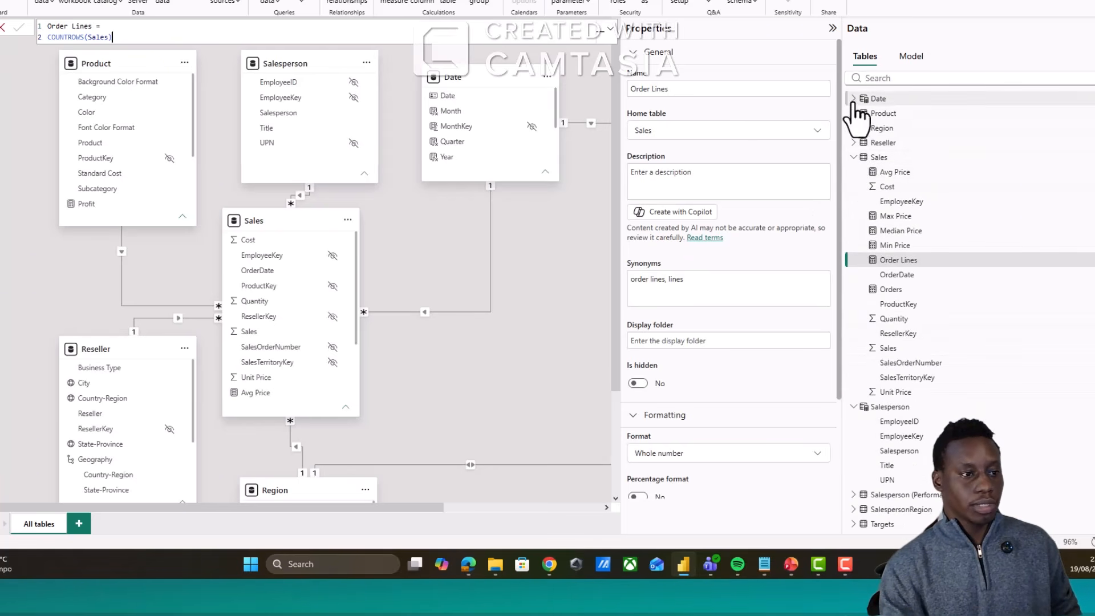
# Place the Avg Price, Max Price, Median Price and Min Price measures in a display folder named Pricing
pyautogui.click(897, 173)
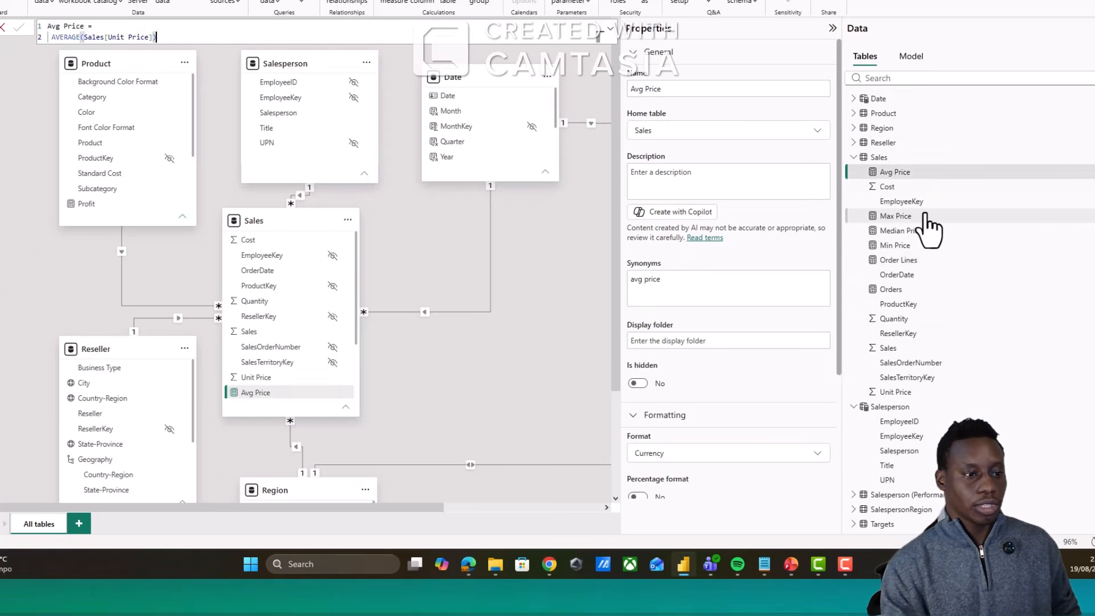
pyautogui.keyDown('ctrl'); pyautogui.click(915, 217); pyautogui.keyUp('ctrl')
pyautogui.keyDown('ctrl'); pyautogui.click(912, 231); pyautogui.keyUp('ctrl')
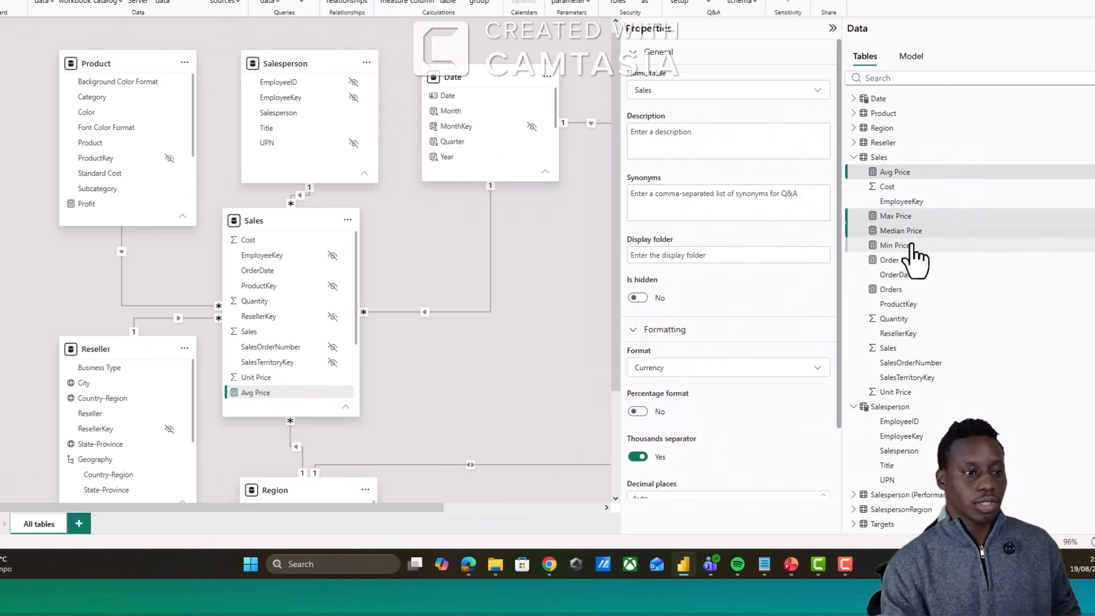
pyautogui.keyDown('ctrl'); pyautogui.click(912, 246); pyautogui.keyUp('ctrl')
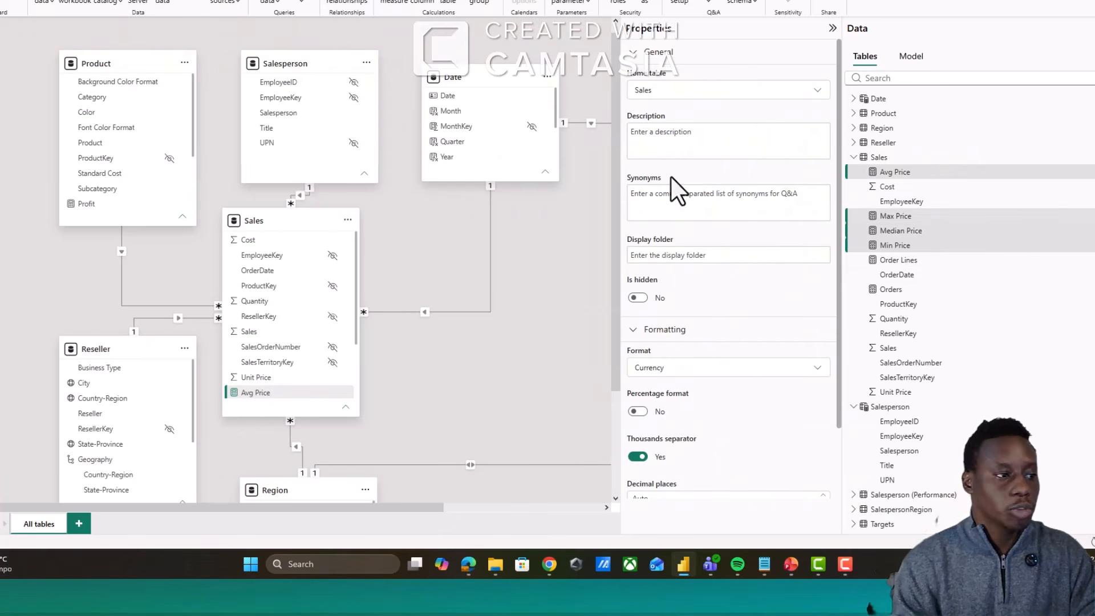
pyautogui.click(659, 255)
pyautogui.write('Pricing')
pyautogui.press('Return')
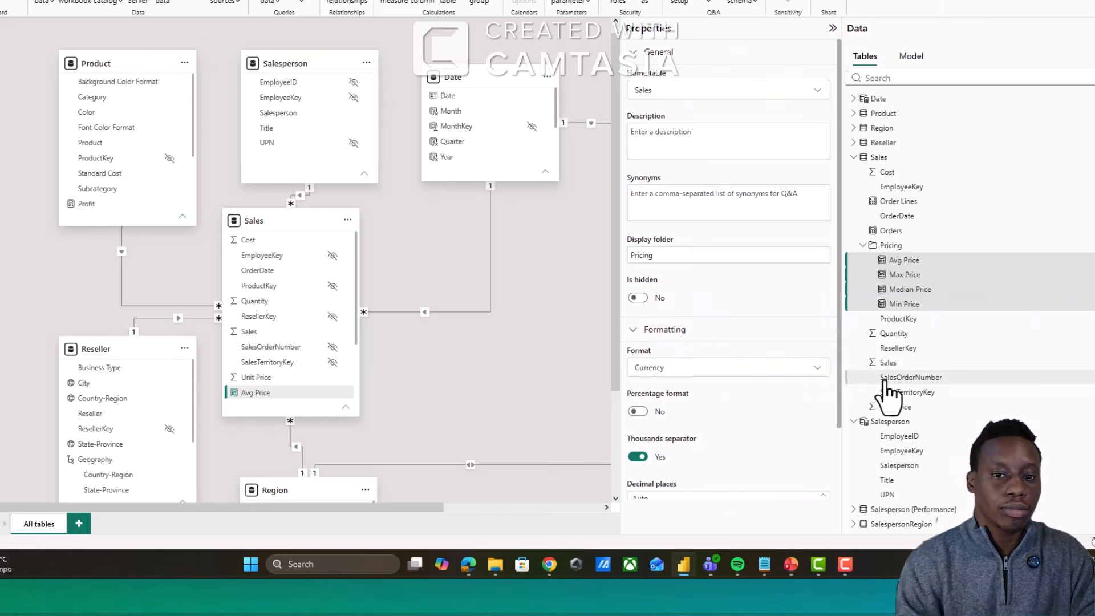
# Set the four pricing measures' decimal places to 2 and collapse the Pricing folder
pyautogui.scroll(-2, 674, 383)
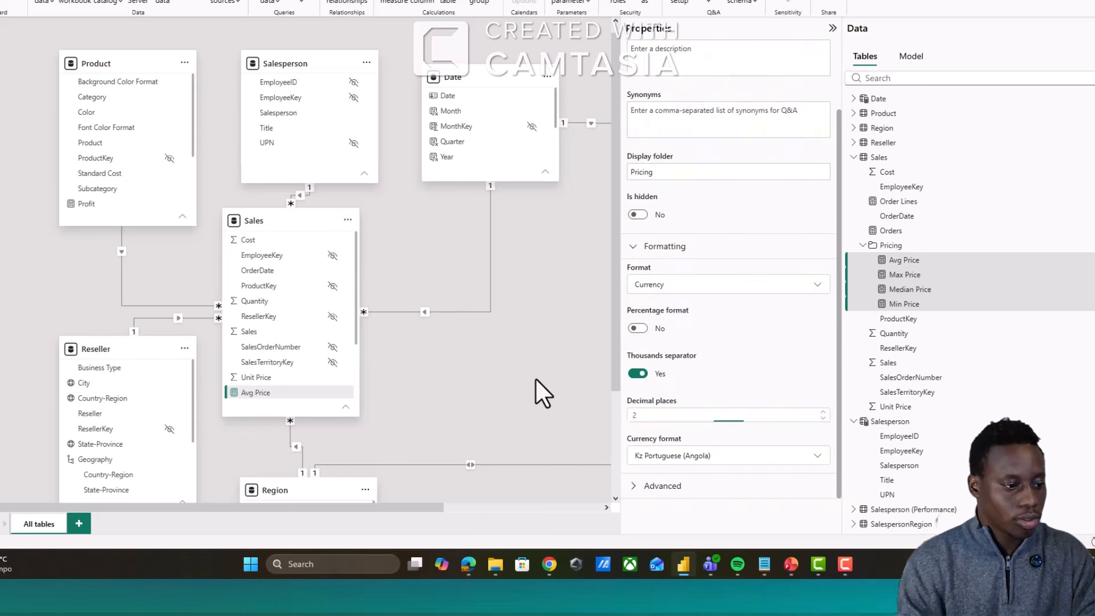
pyautogui.moveTo(535, 378); pyautogui.dragTo(314, 344)
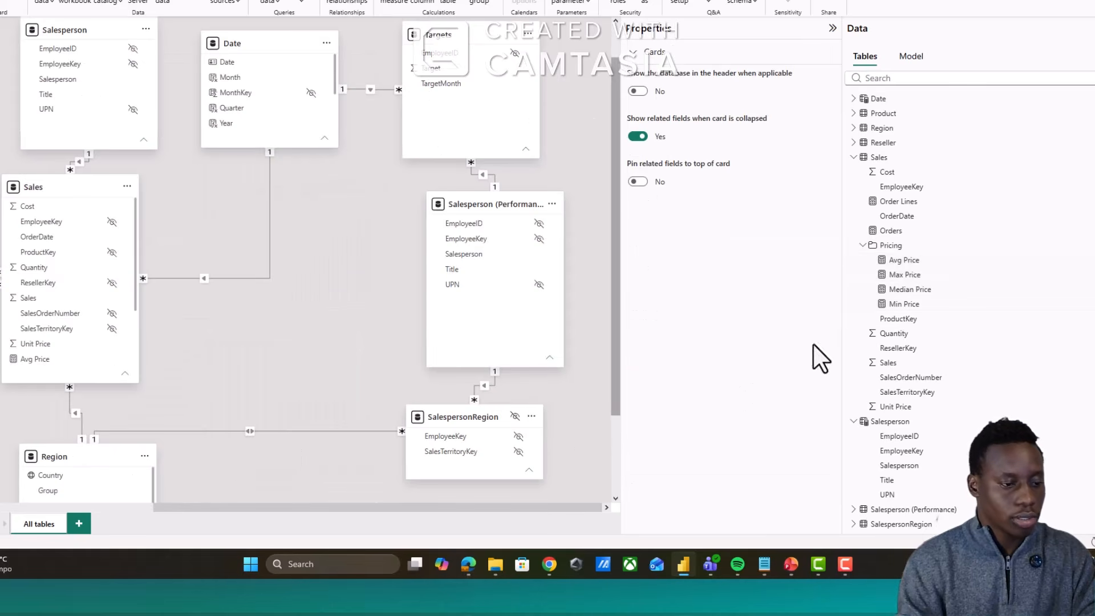
pyautogui.click(863, 245)
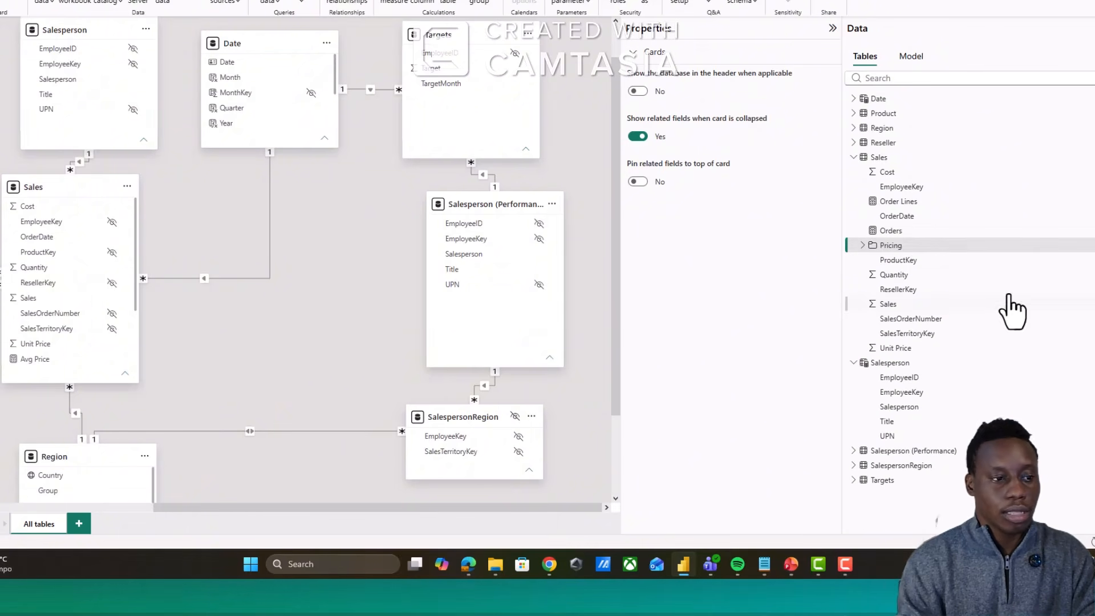
# Place the Order Lines and Orders measures in a display folder named Counts
pyautogui.click(898, 202)
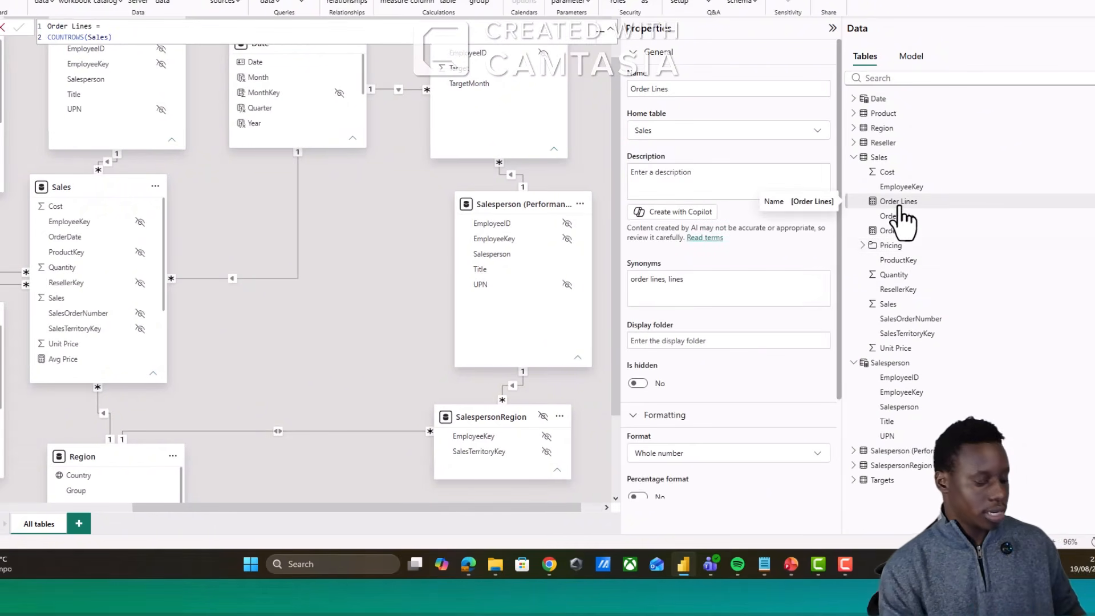
pyautogui.keyDown('ctrl'); pyautogui.click(901, 231); pyautogui.keyUp('ctrl')
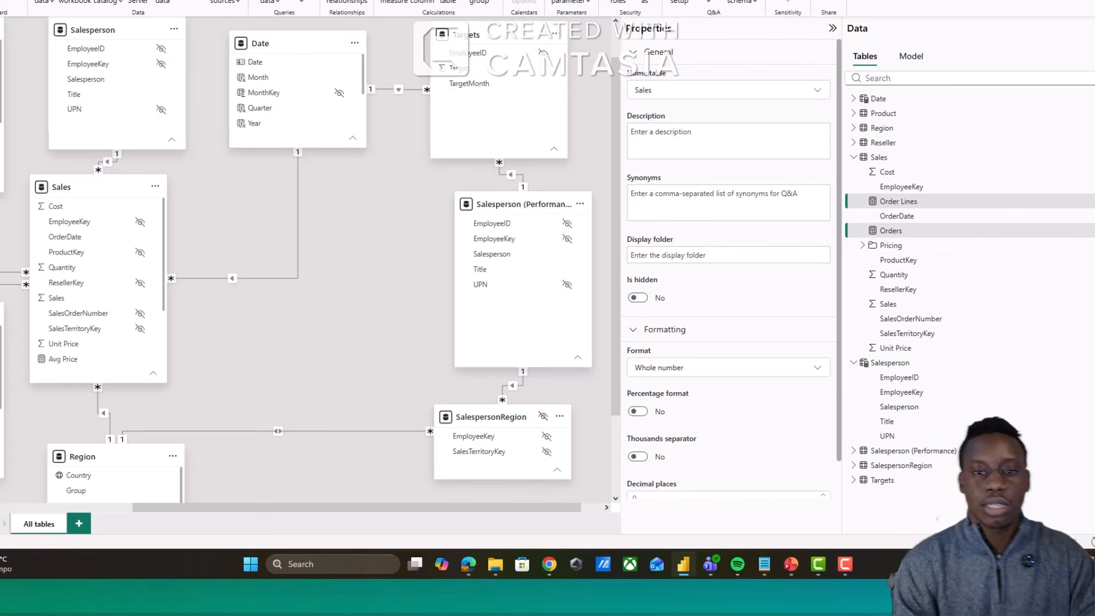
pyautogui.hotkey('alt', 'Tab')
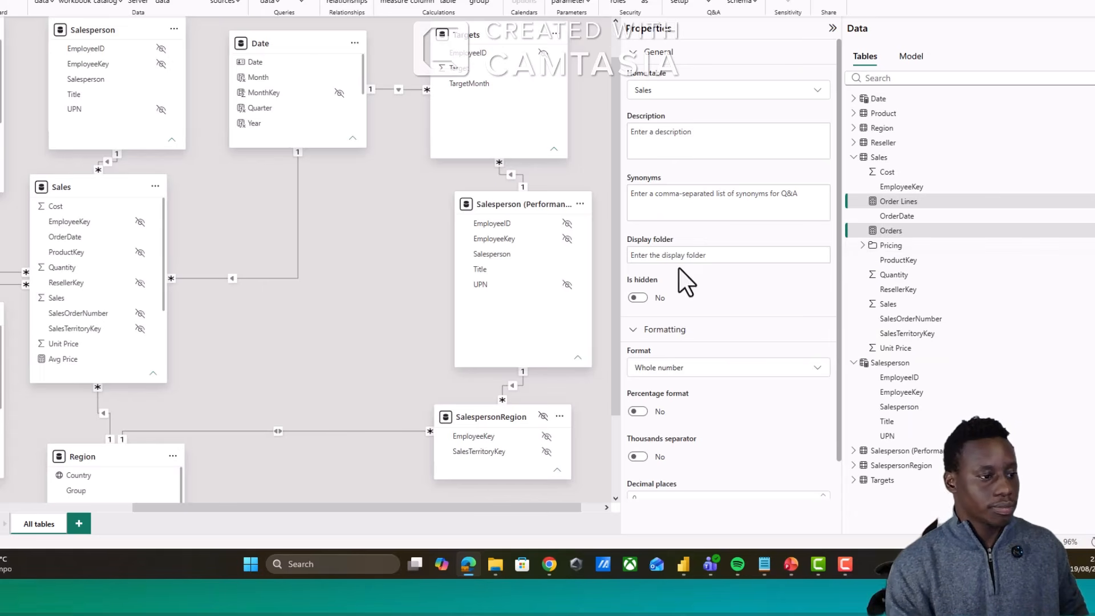
pyautogui.click(641, 255)
pyautogui.press('Return')
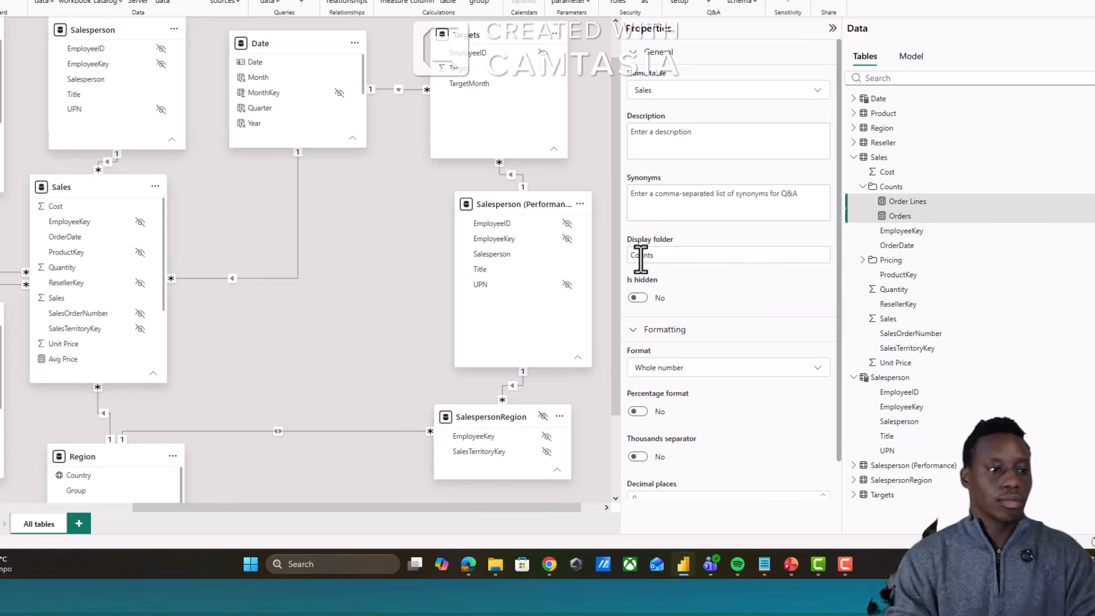
# Enable the thousands separator for the Order Lines and Orders measures and collapse the Counts folder
pyautogui.click(919, 217)
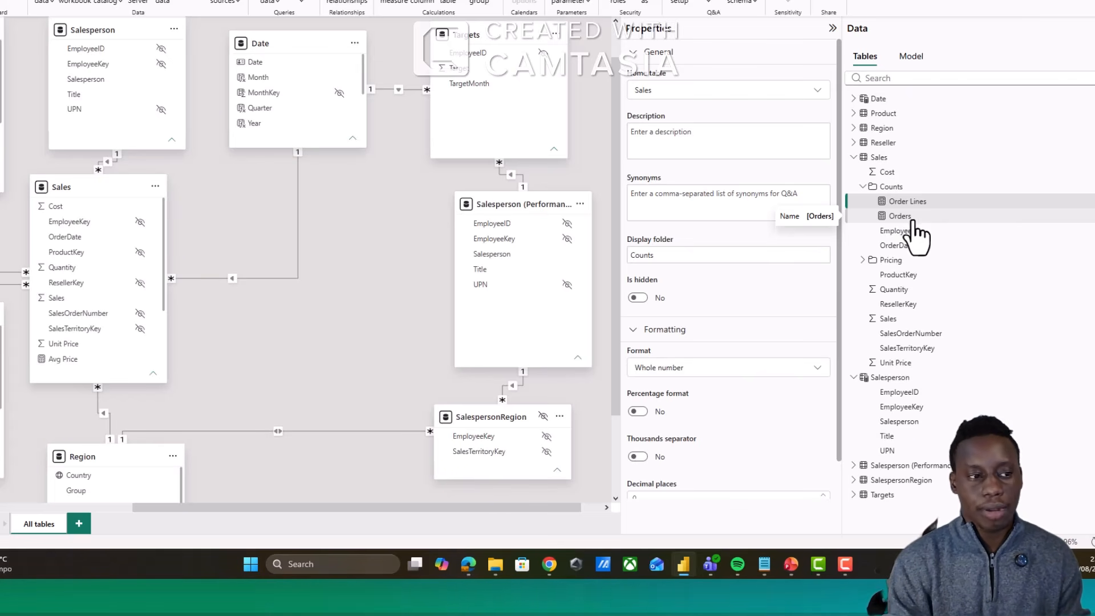
pyautogui.click(922, 217)
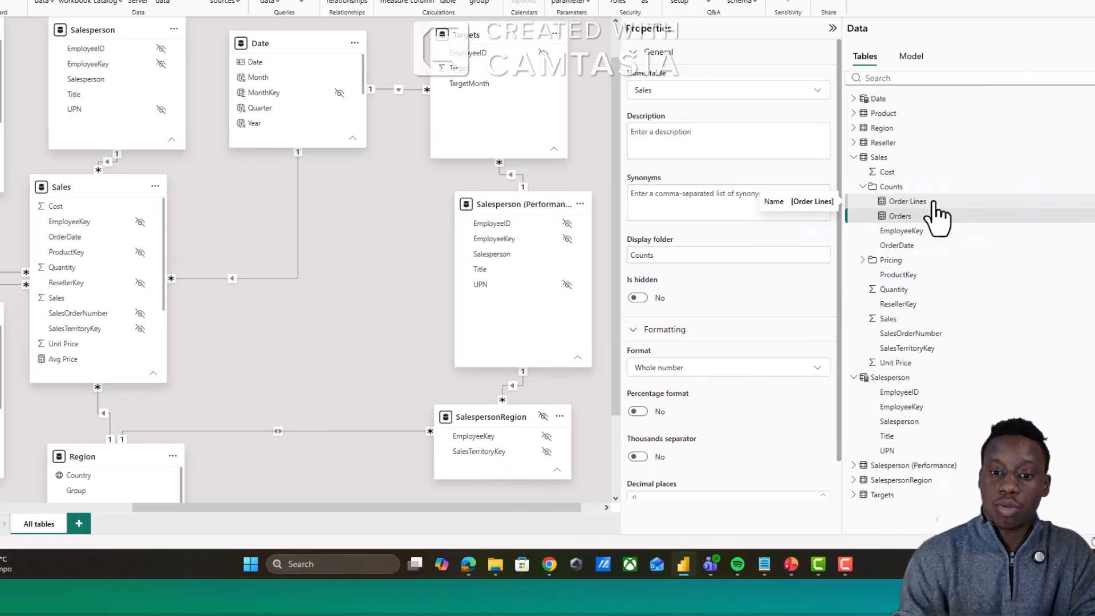
pyautogui.click(862, 187)
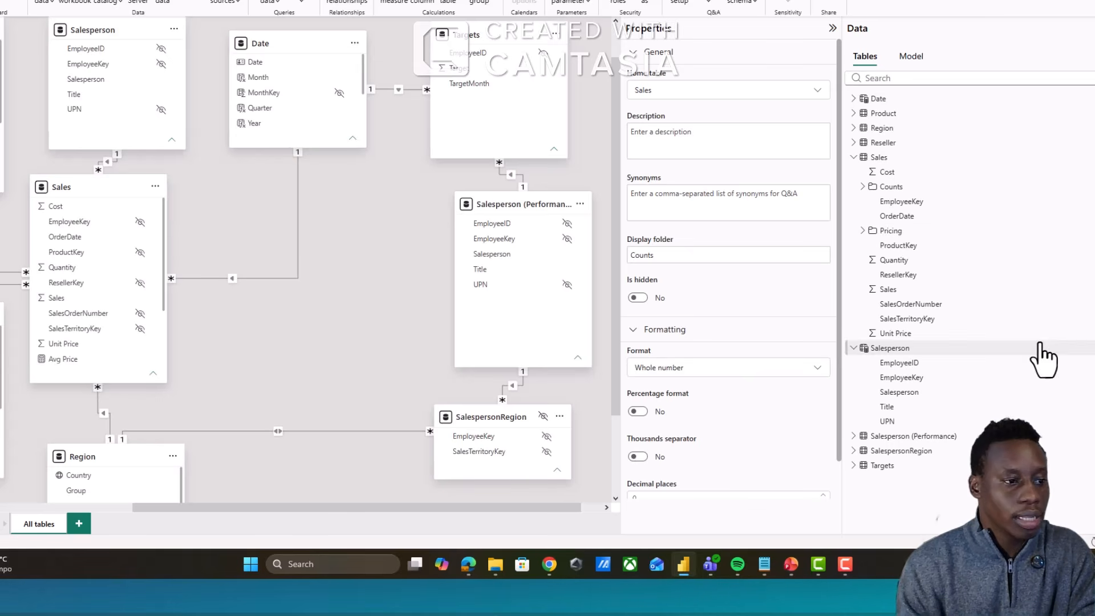
pyautogui.click(863, 187)
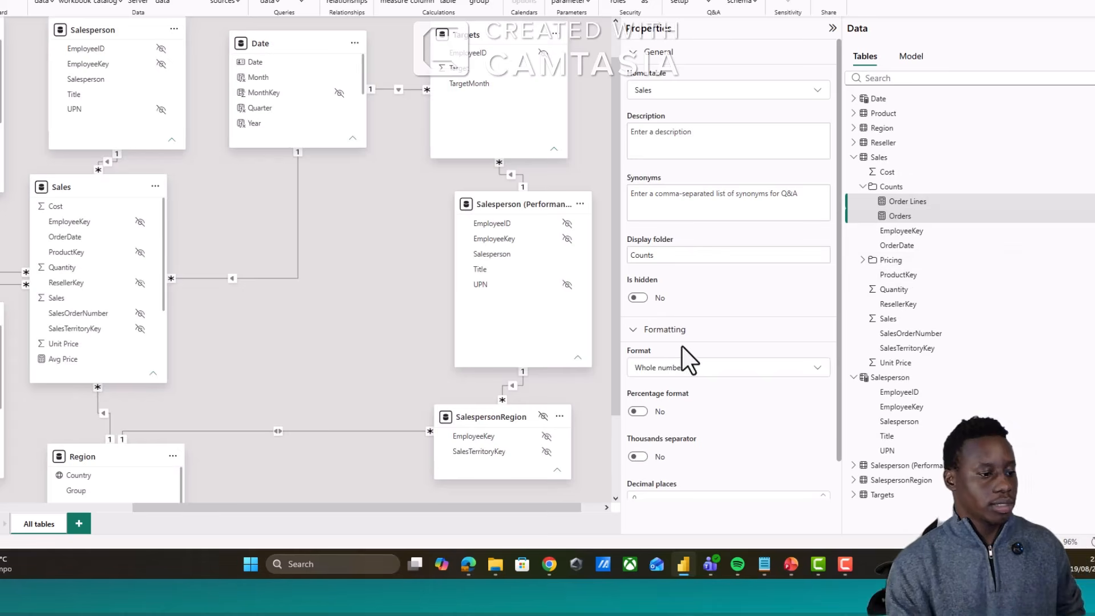
pyautogui.scroll(-1, 660, 436)
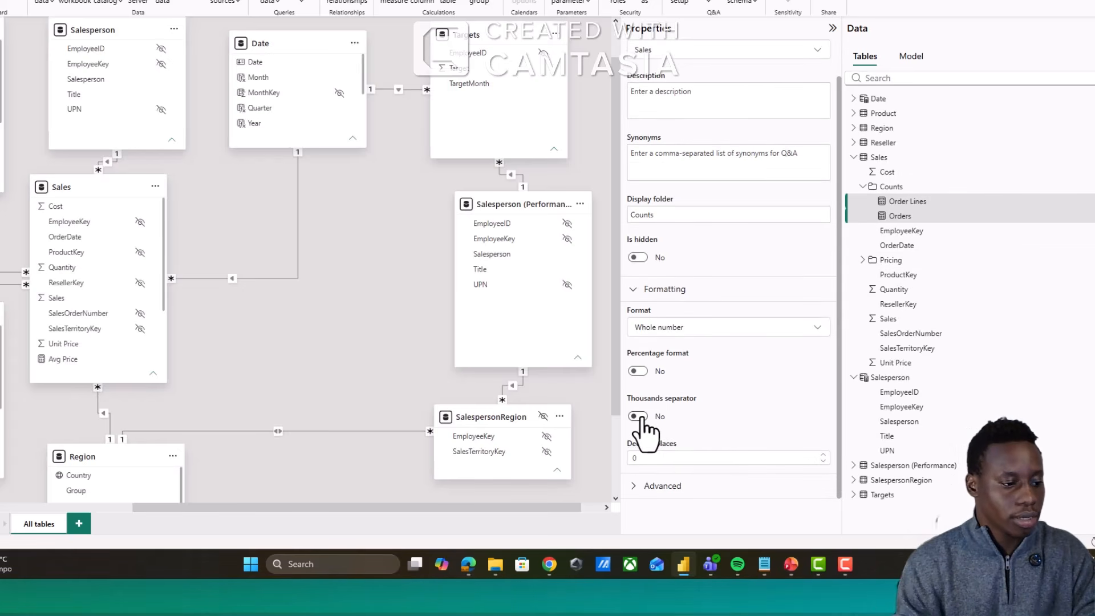
pyautogui.click(862, 187)
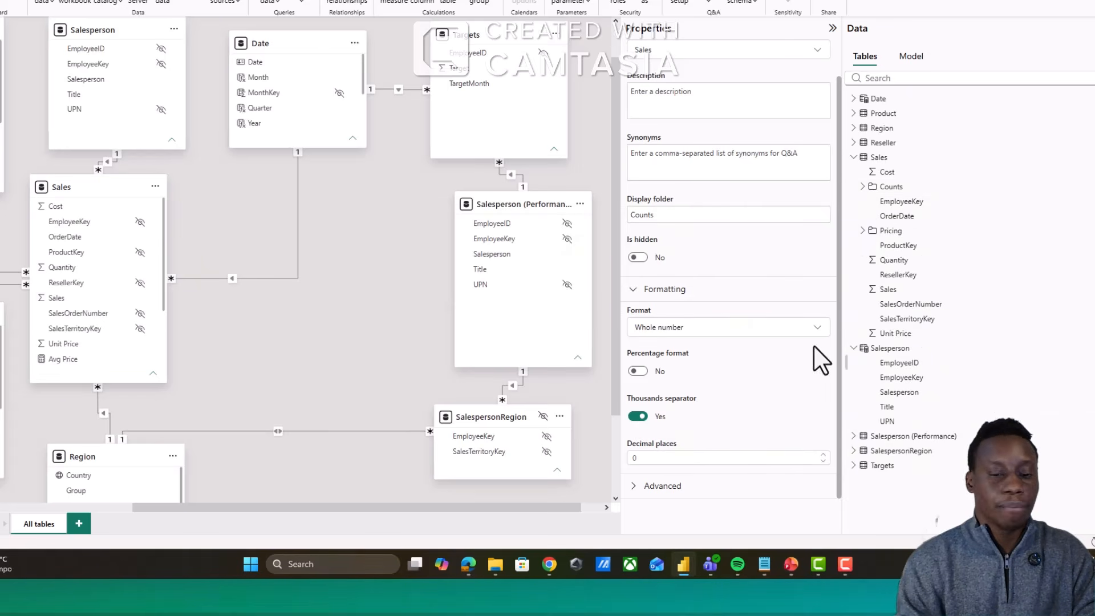
# Remove Average of Unit Price from the Page 2 matrix and hide the Sales table's Unit Price field in the model view
pyautogui.click(2, 30)
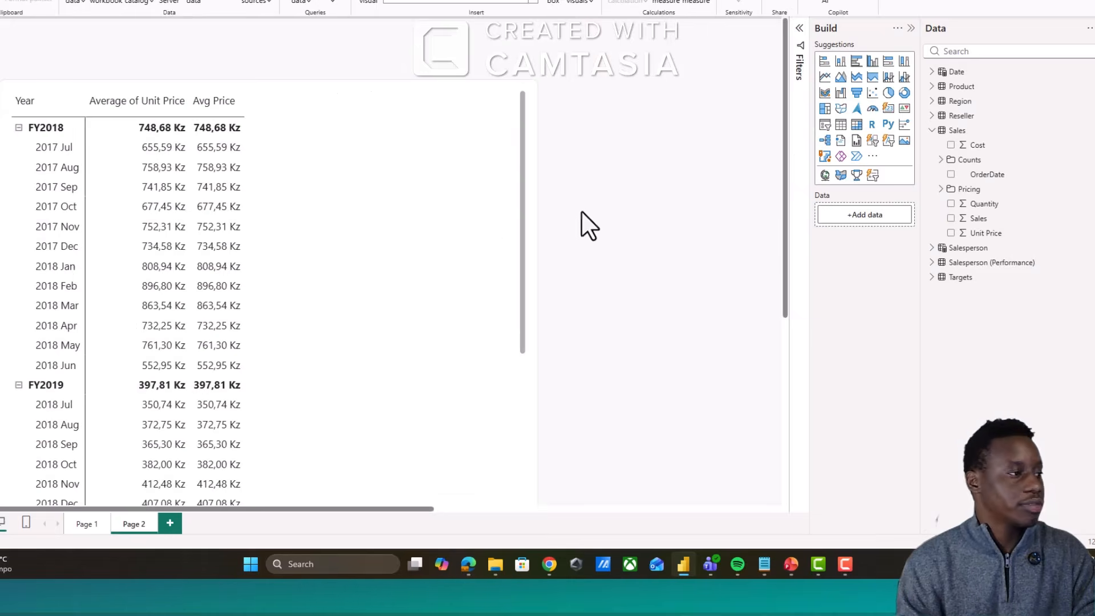
pyautogui.click(330, 178)
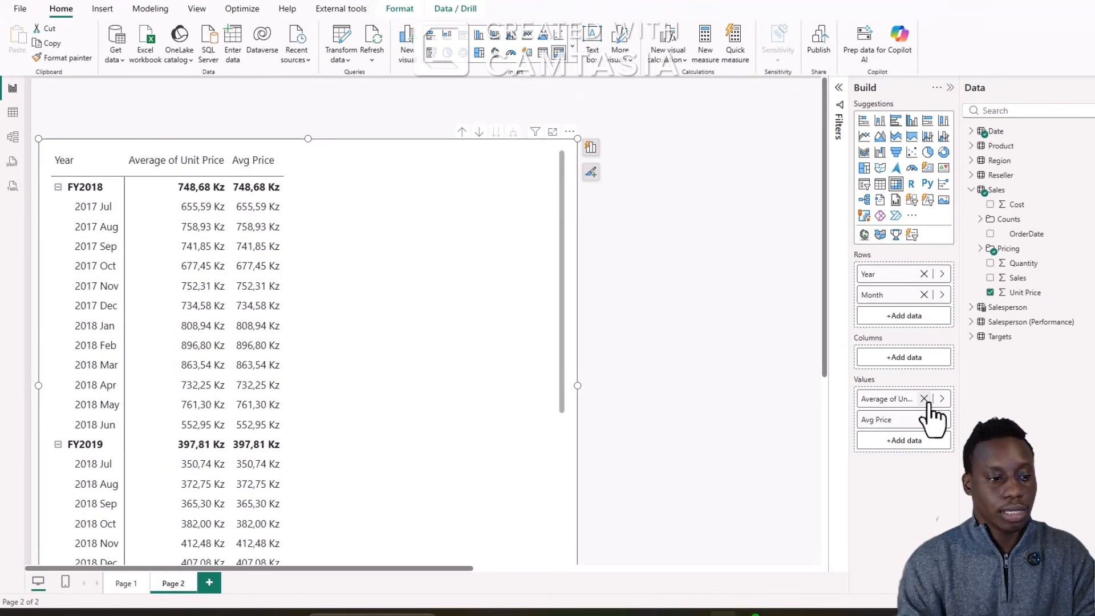
pyautogui.click(924, 398)
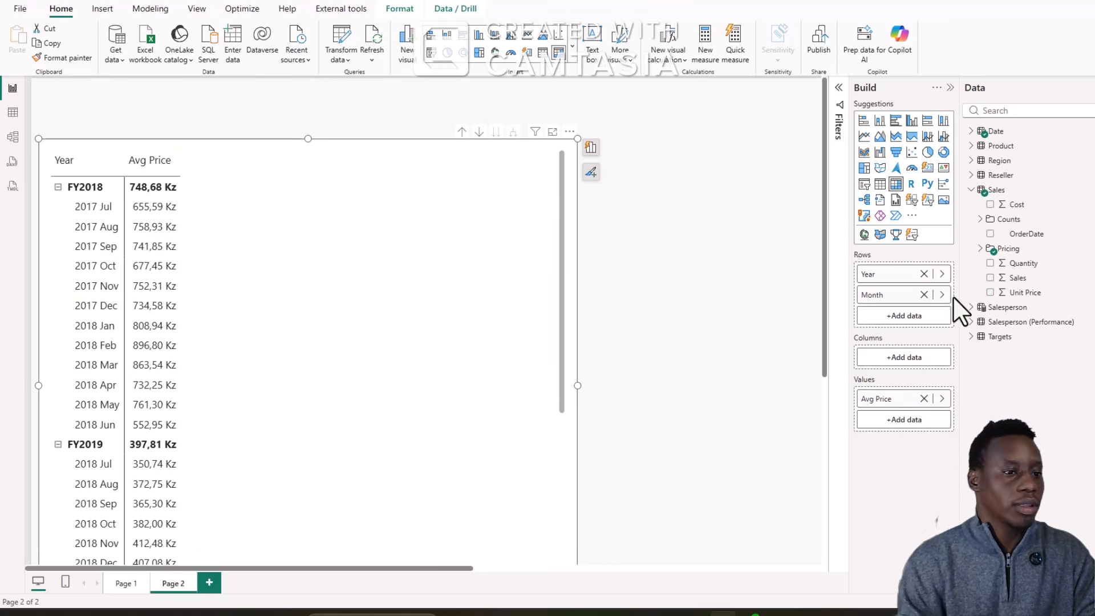
pyautogui.click(13, 139)
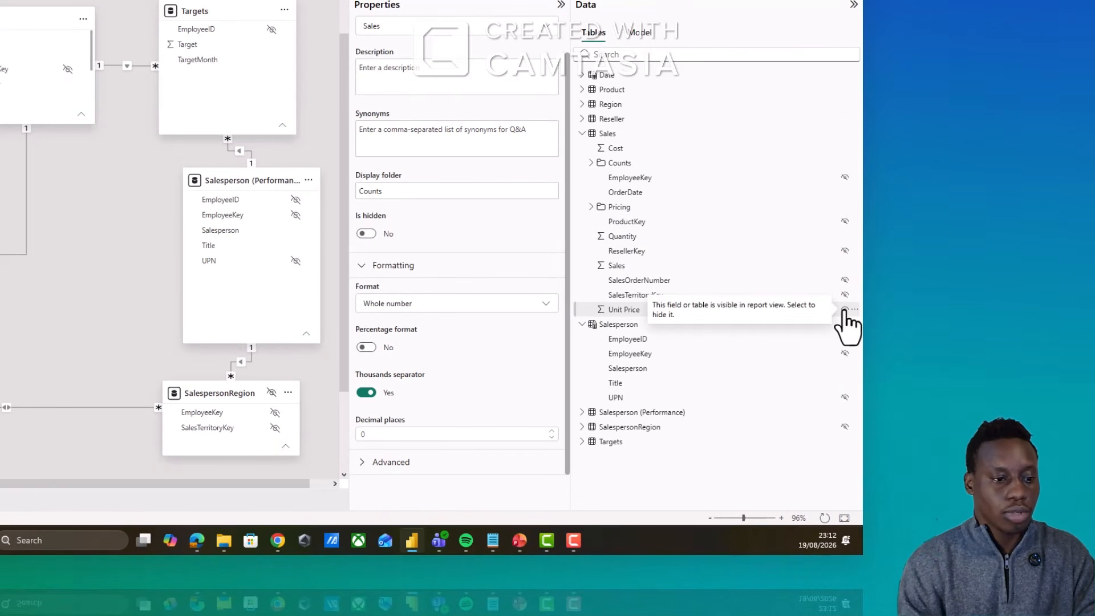
pyautogui.click(845, 309)
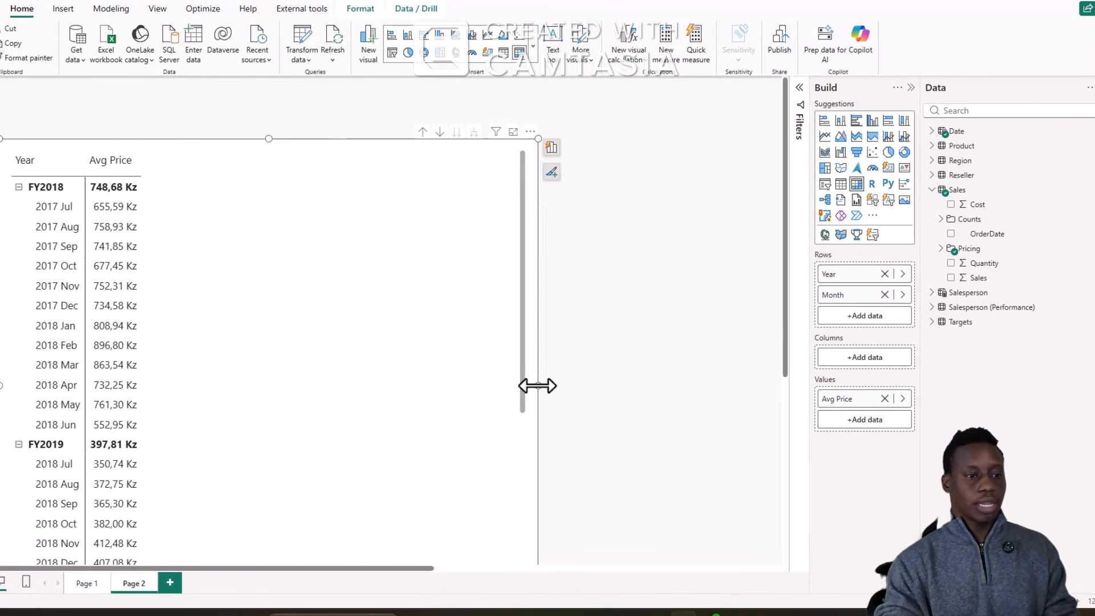
# Widen the Page 2 matrix slightly and add the Median Price, Max Price and Min Price measures to its values
pyautogui.moveTo(537, 386); pyautogui.dragTo(563, 386)
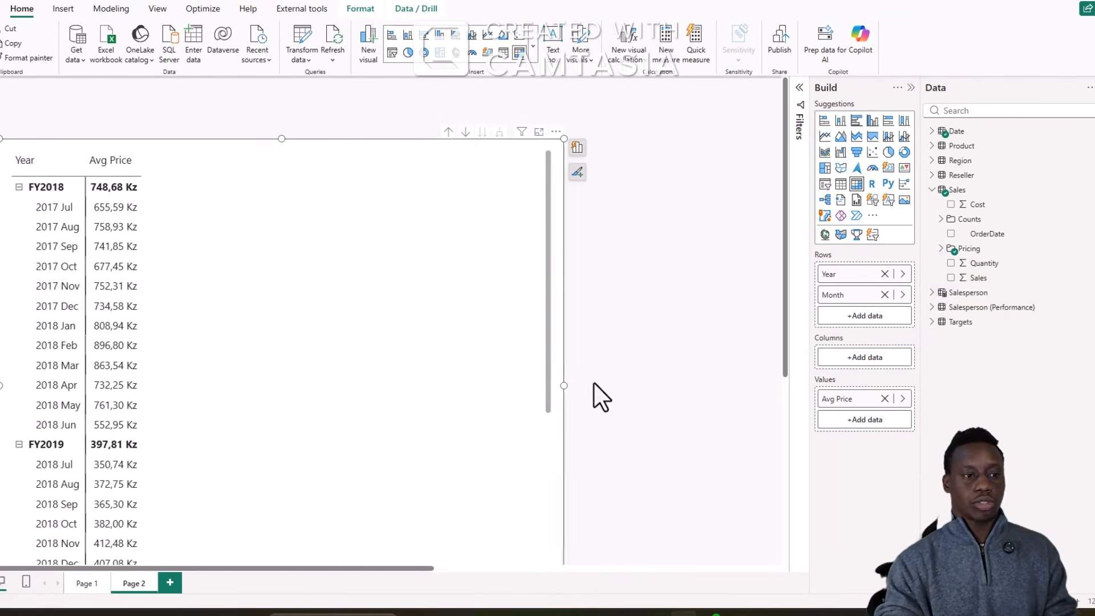
pyautogui.click(940, 250)
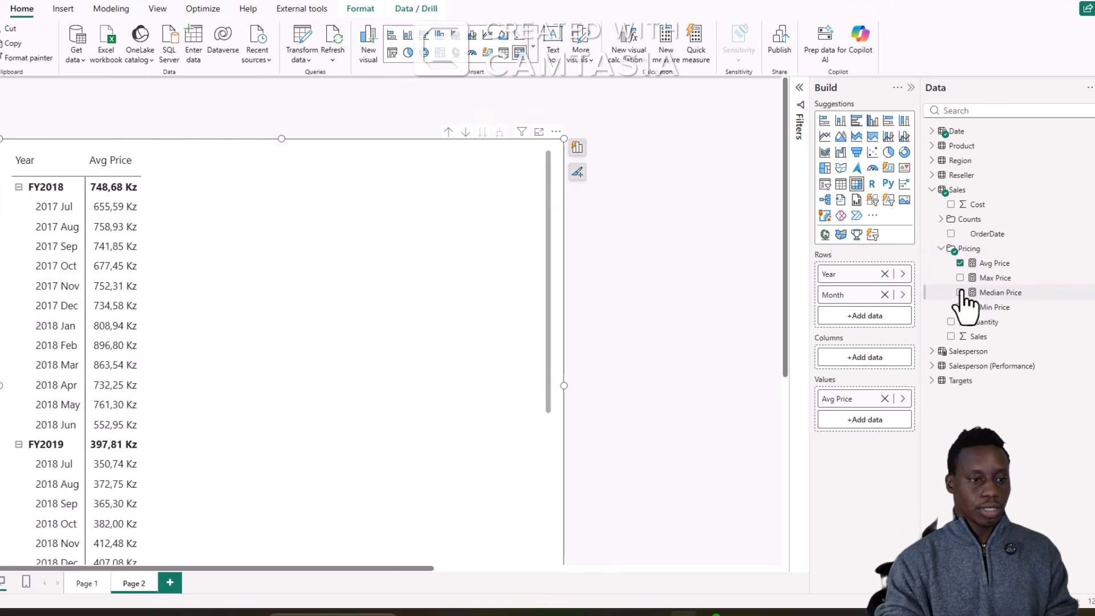
pyautogui.click(961, 292)
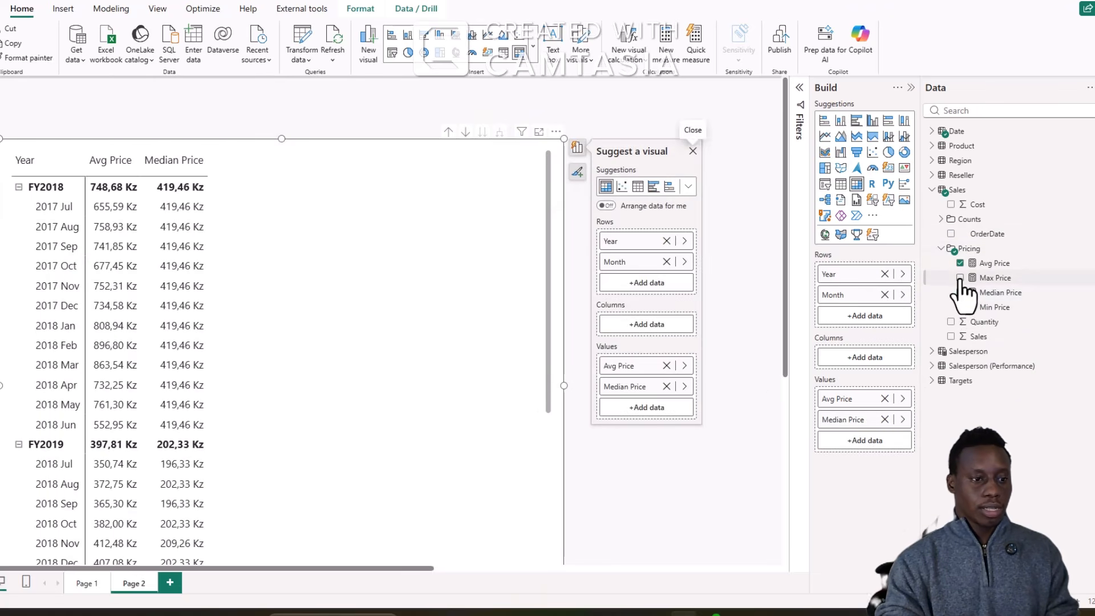
pyautogui.click(960, 278)
pyautogui.click(959, 307)
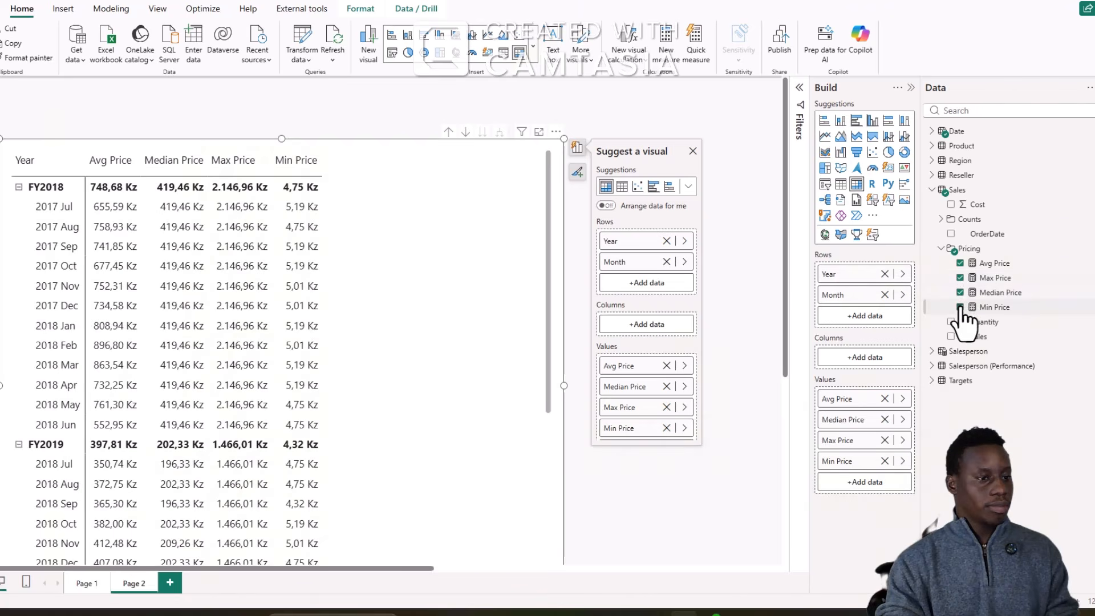
# Collapse the Pricing folder and add the Orders and Order Lines measures from the Counts folder to the Page 2 matrix values
pyautogui.click(960, 249)
pyautogui.click(960, 219)
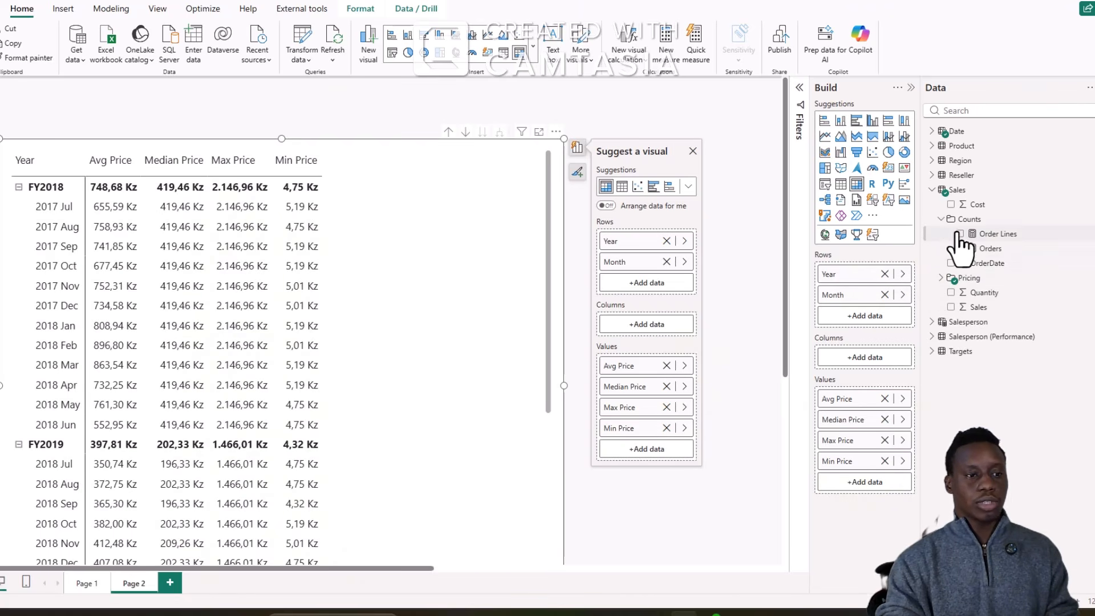
pyautogui.click(960, 249)
pyautogui.click(960, 233)
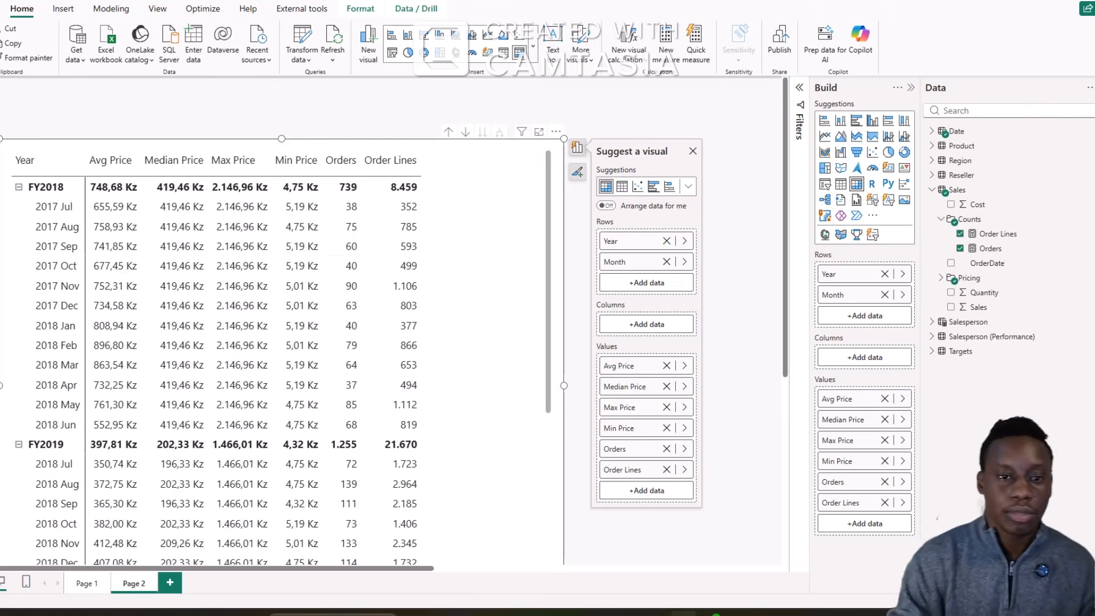
# On Page 1, widen the salesperson table slightly and remove Sum of Target from it
pyautogui.click(87, 587)
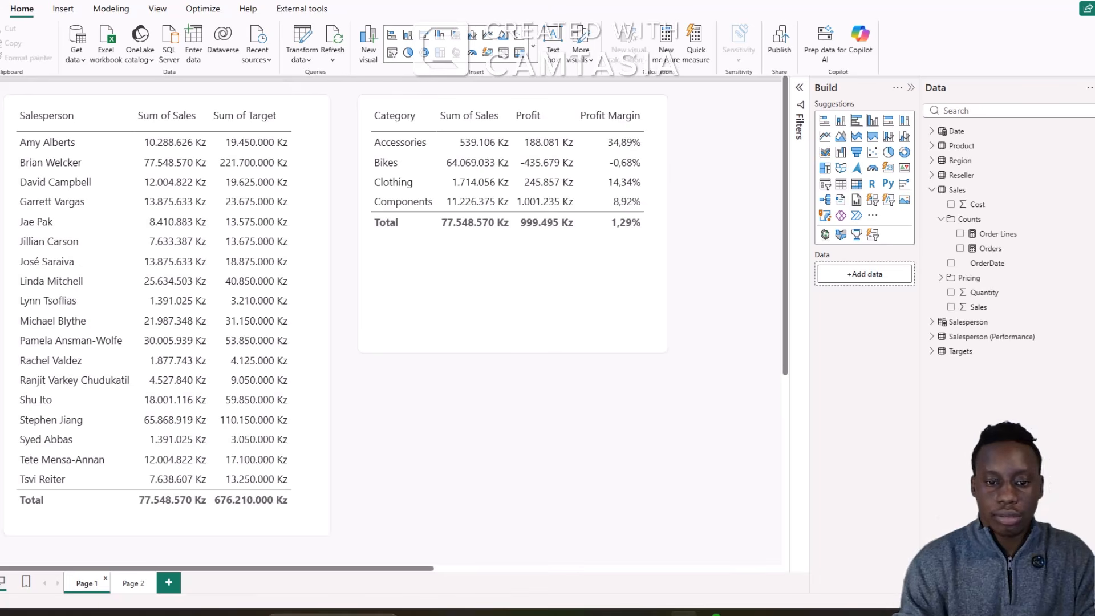
pyautogui.click(325, 219)
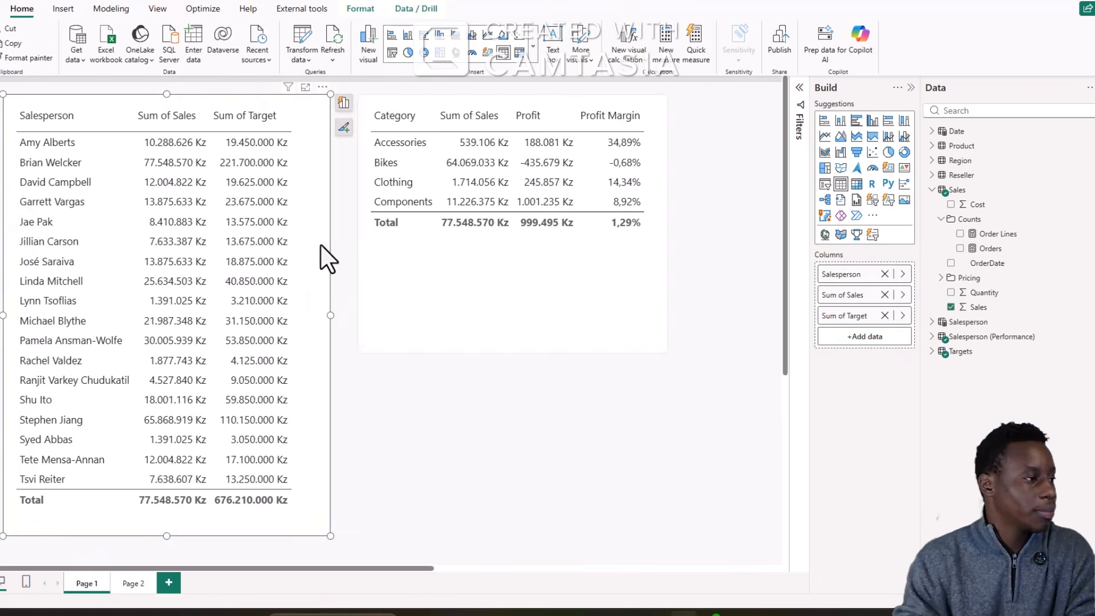
pyautogui.moveTo(336, 317); pyautogui.dragTo(344, 316)
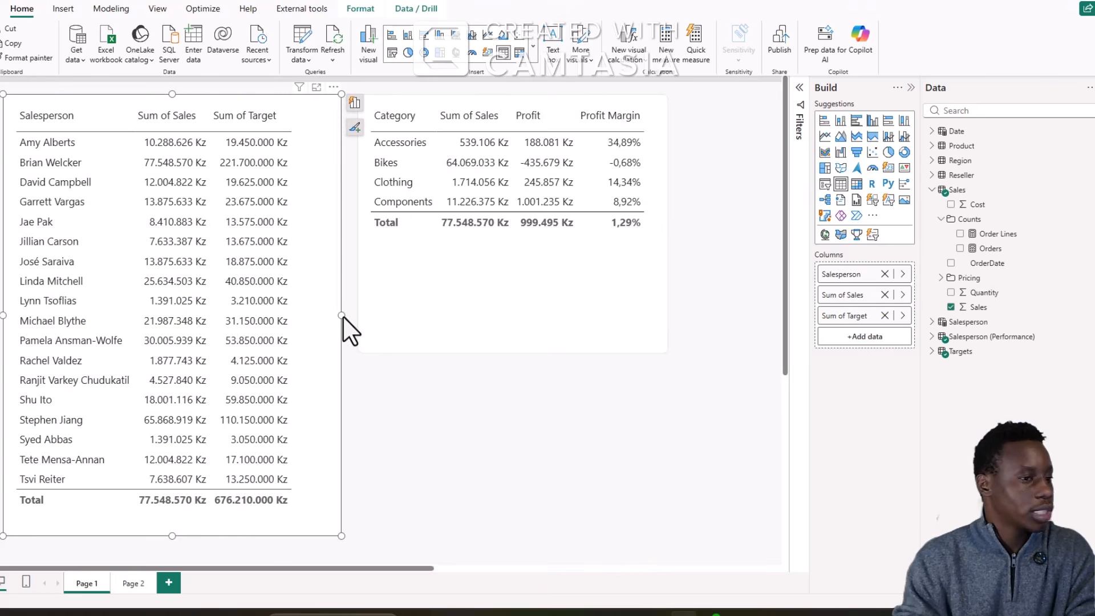
pyautogui.click(885, 315)
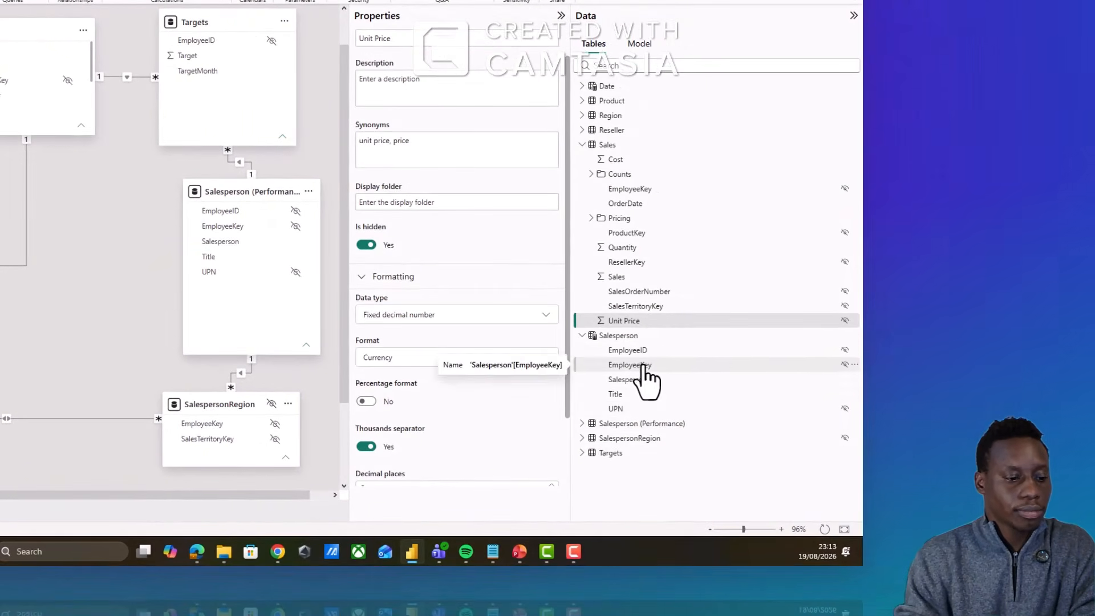
# In the model view, rename the Target column of the Targets table as TargetAmount
pyautogui.click(582, 452)
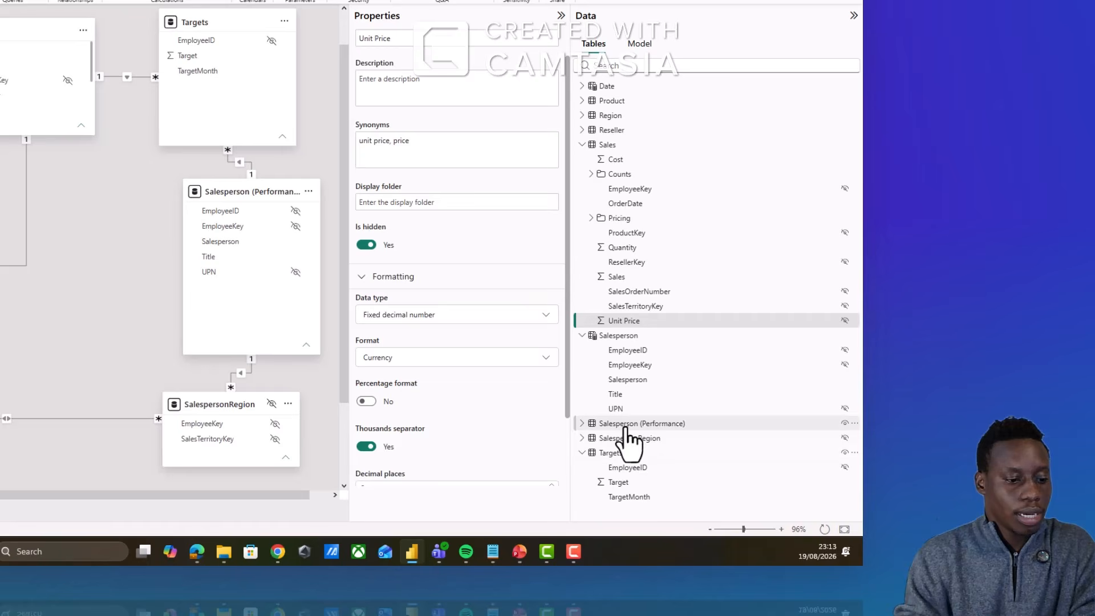
pyautogui.click(629, 497)
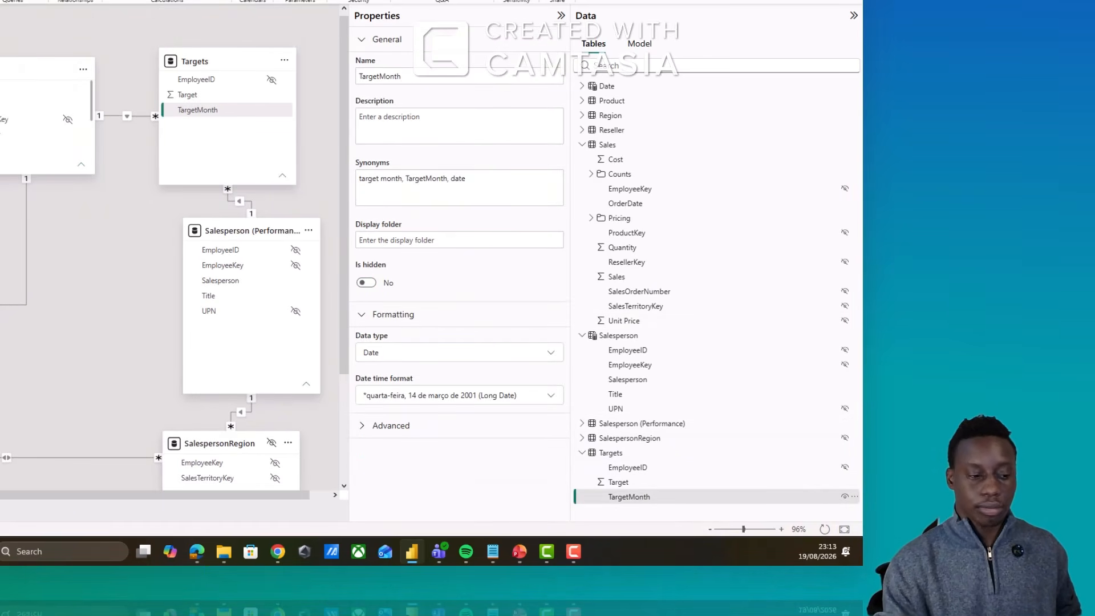
pyautogui.click(623, 482)
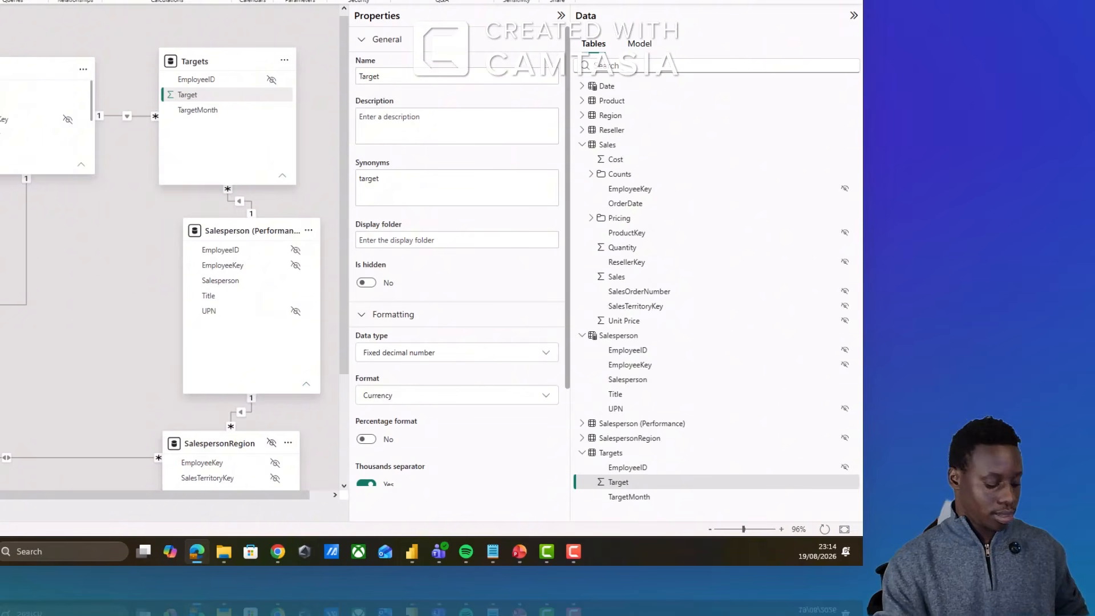
pyautogui.click(625, 486)
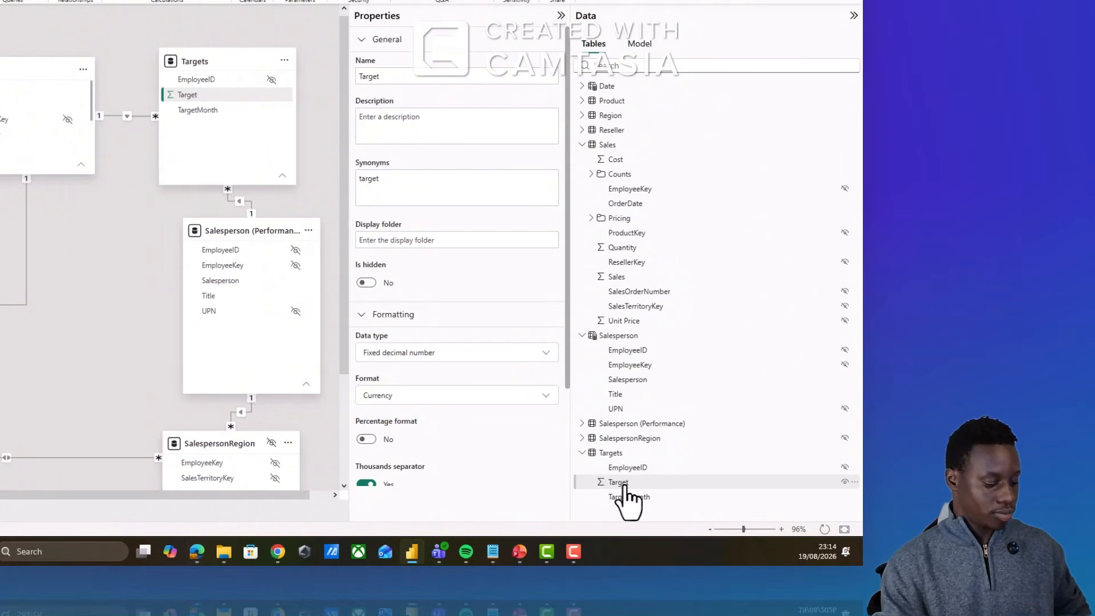
pyautogui.doubleClick(628, 484)
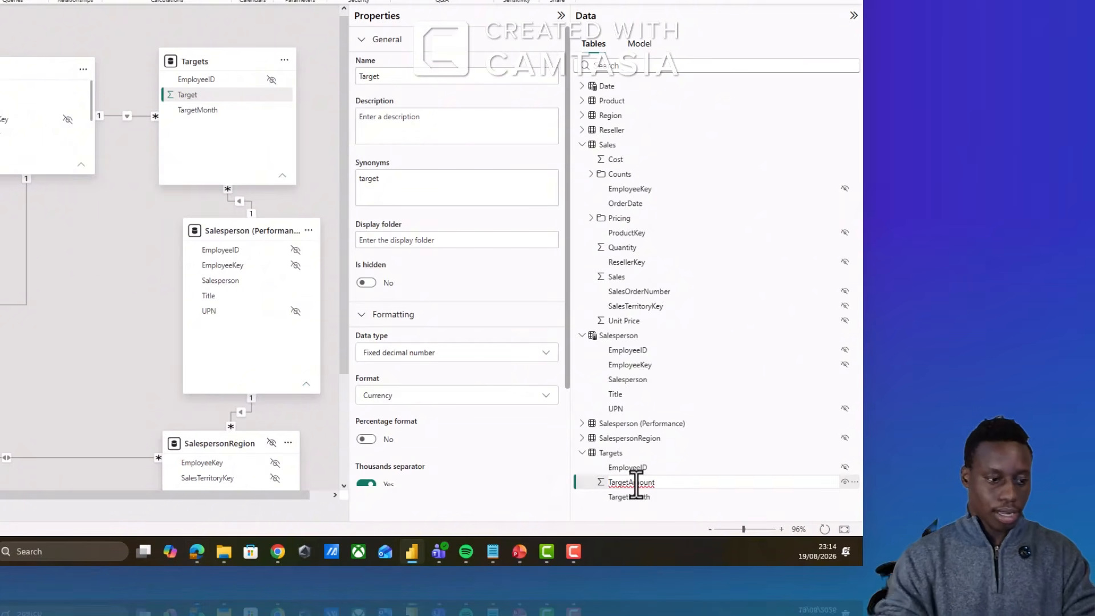
pyautogui.write('TargetAmount')
pyautogui.press('Return')
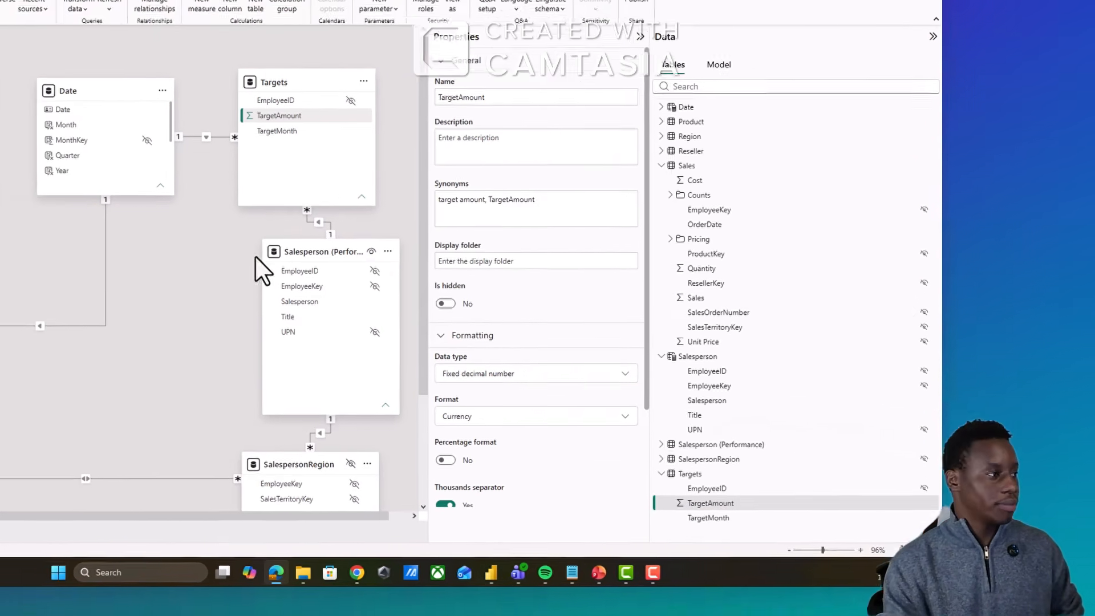
# In the report view, create the measure Target = IF(HASONEVALUE('Salesperson (Performance)'[Salesperson]), SUM(Targets[TargetAmount]))
pyautogui.click(12, 98)
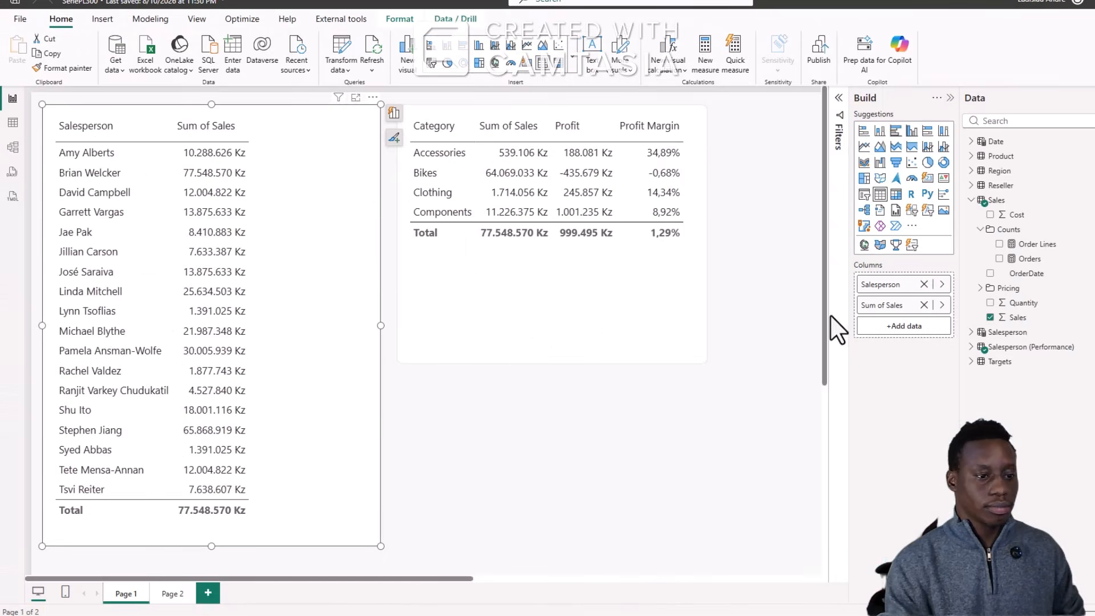
pyautogui.click(705, 57)
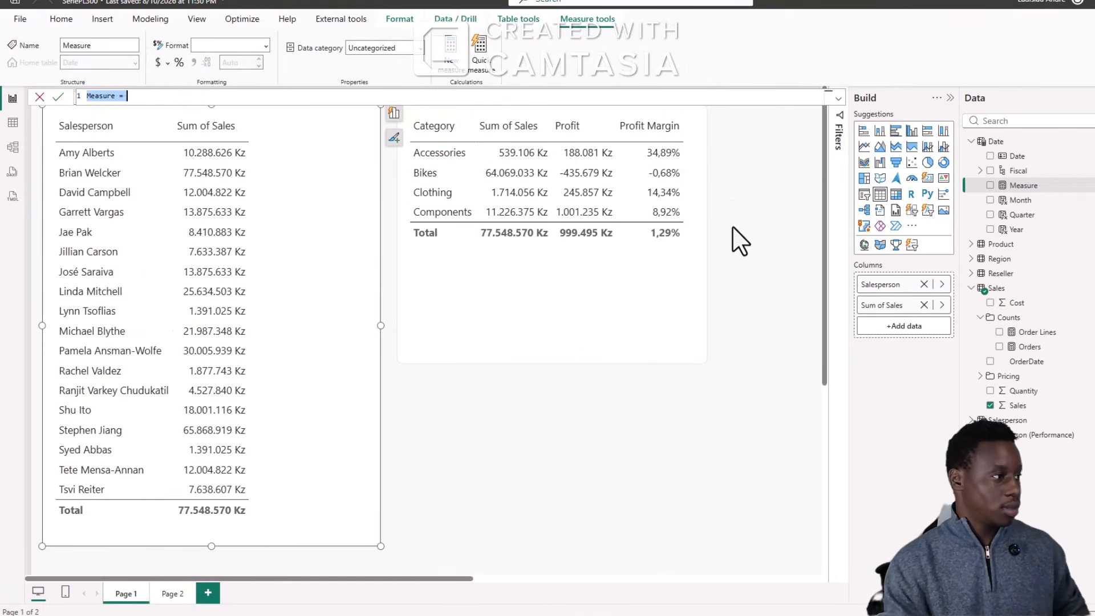
pyautogui.write("Target = IF(     HASONEVALUE('Salesperson (Performance)'[Salesperson]),     SUM(Targets[TargetAmount]) )")
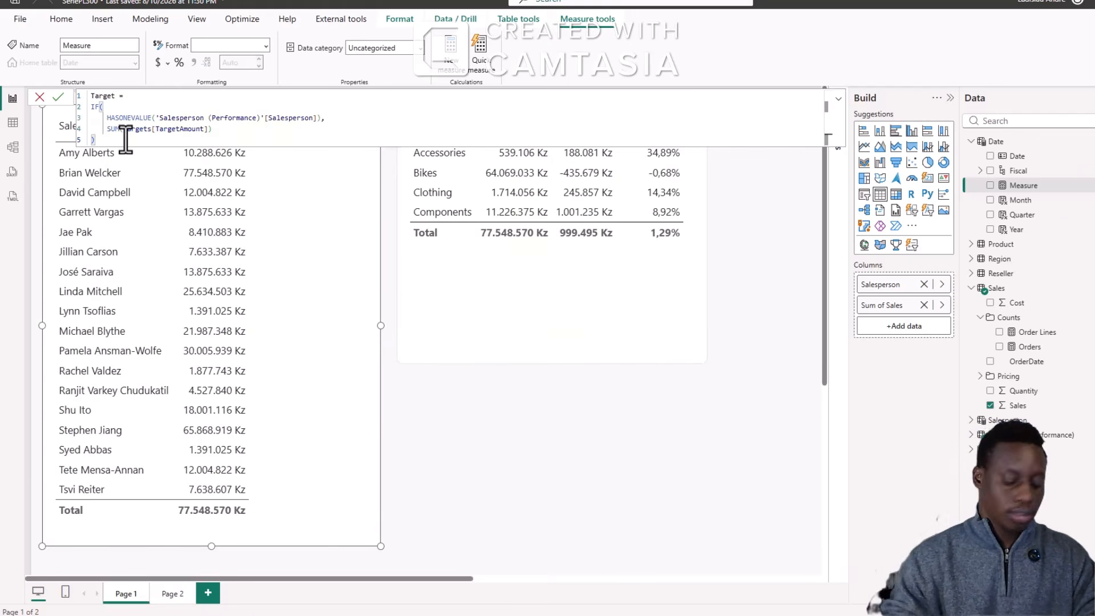
pyautogui.press('Return')
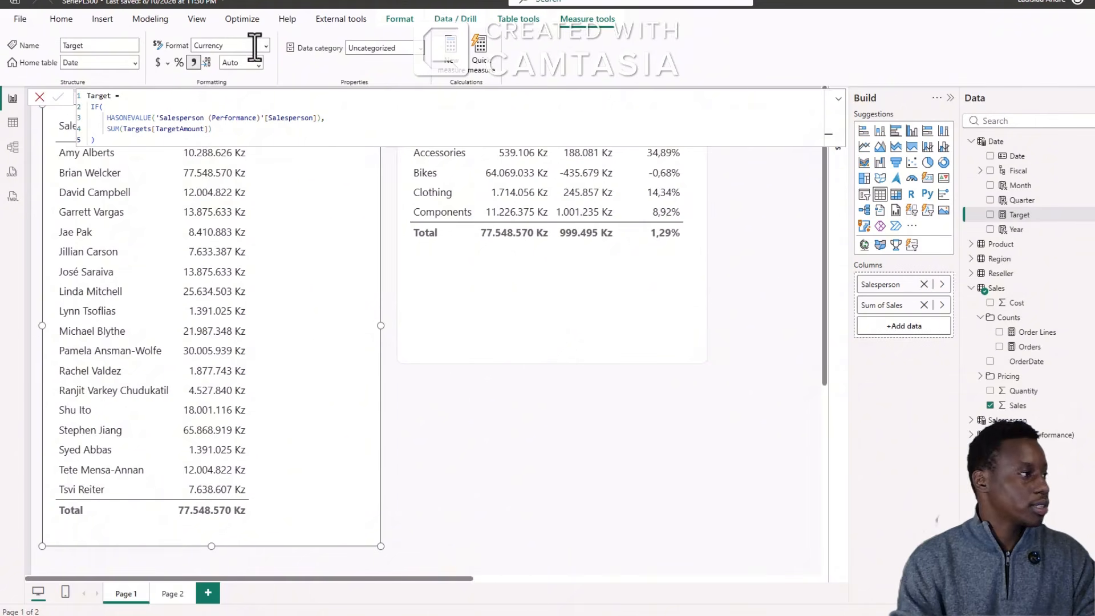
# Set the Target measure's home table to Targets and its decimal places to 0
pyautogui.click(135, 62)
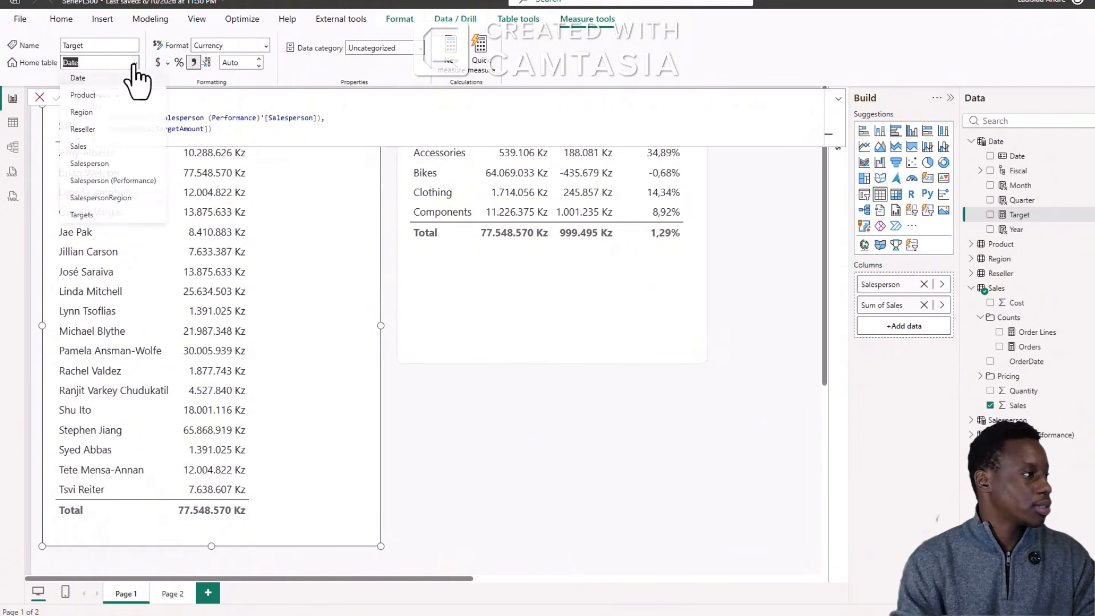
pyautogui.click(98, 216)
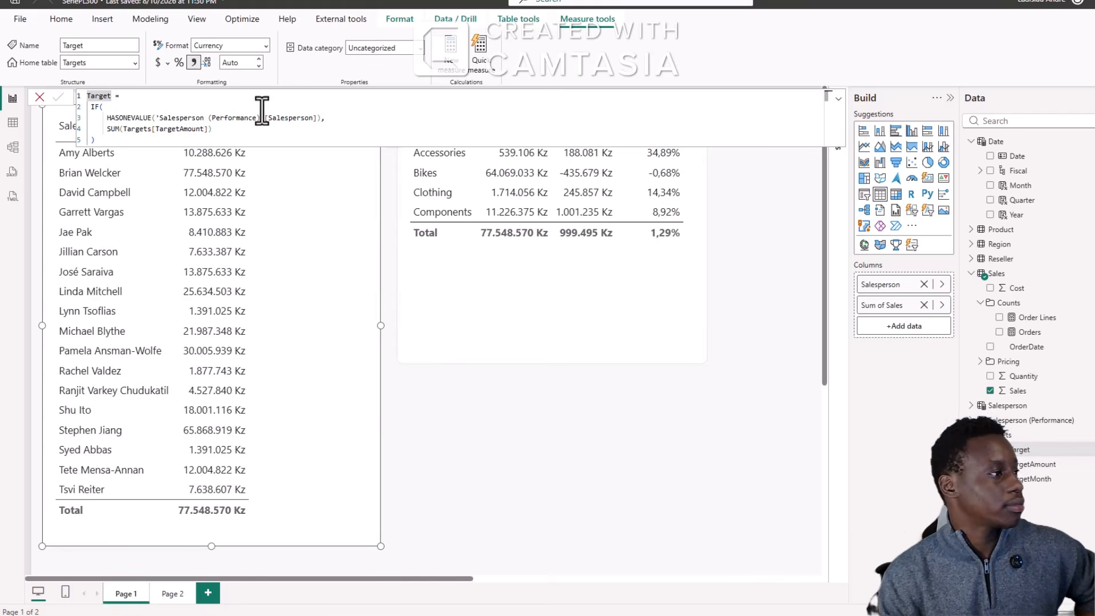
pyautogui.click(238, 63)
pyautogui.write('0')
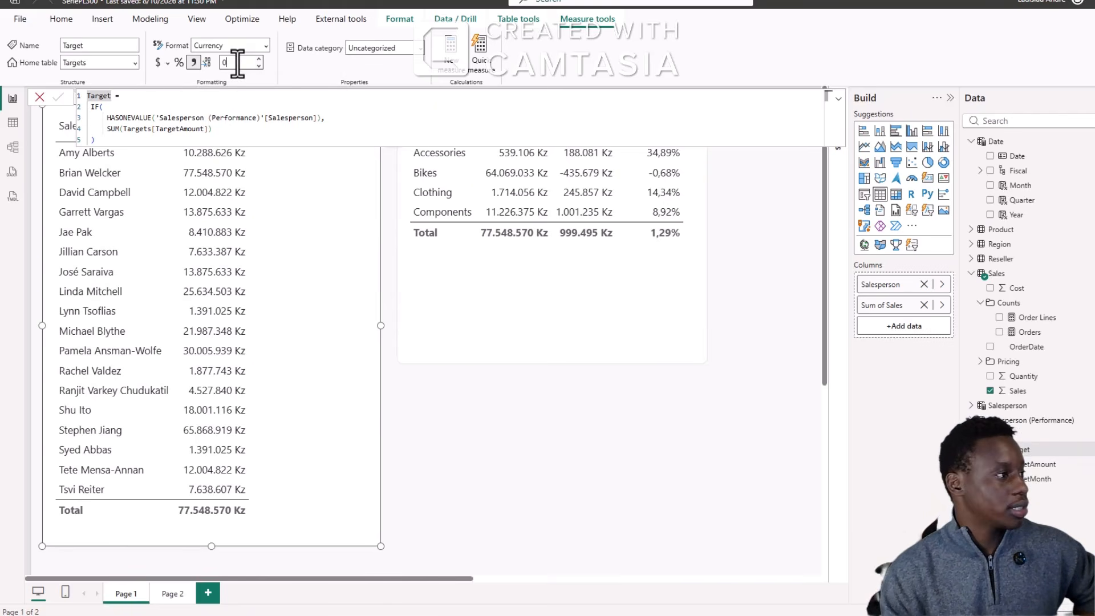
# Hide the TargetAmount and TargetMonth columns of the Targets table
pyautogui.click(17, 147)
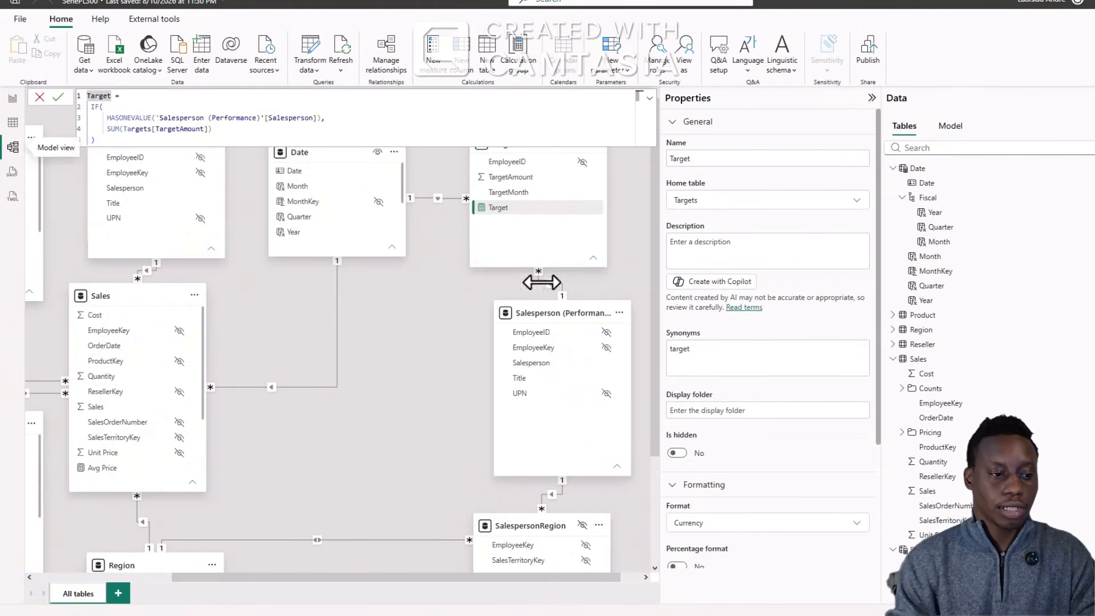
pyautogui.scroll(-5, 998, 337)
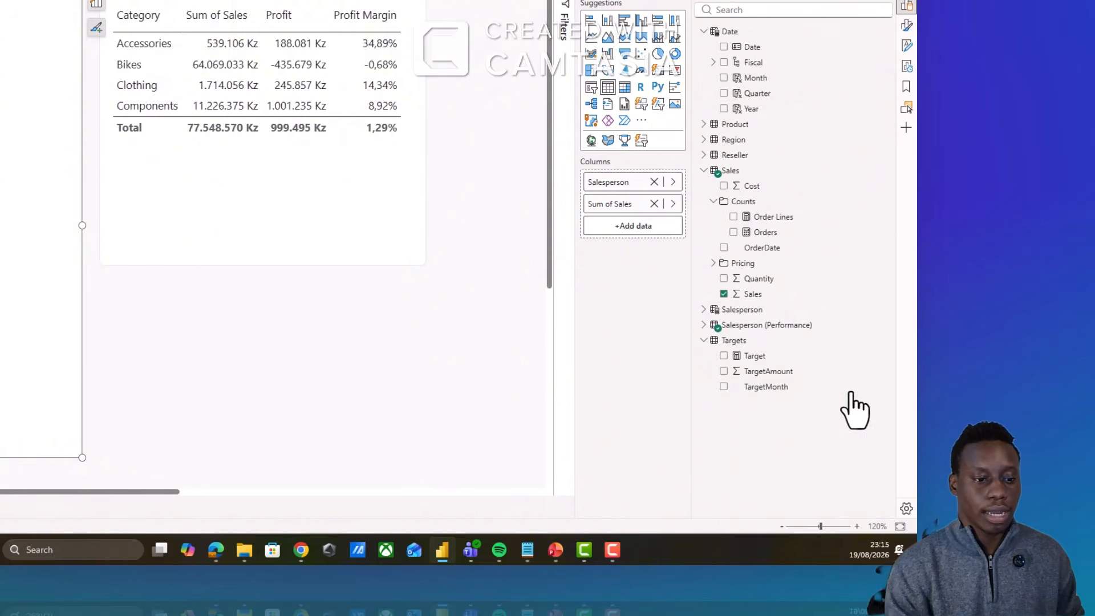
pyautogui.click(884, 372)
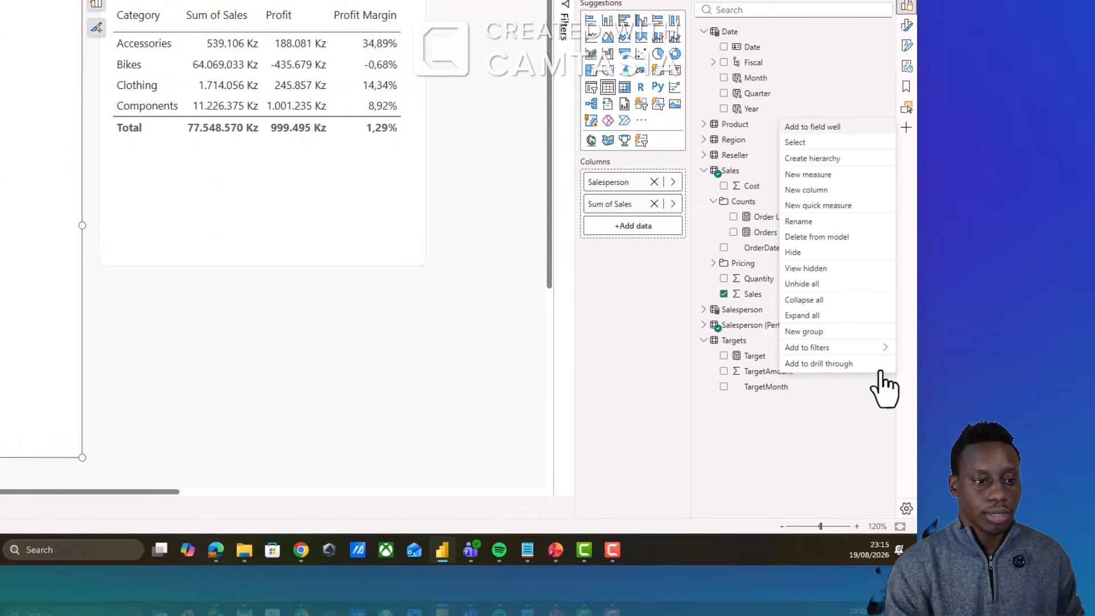
pyautogui.click(798, 253)
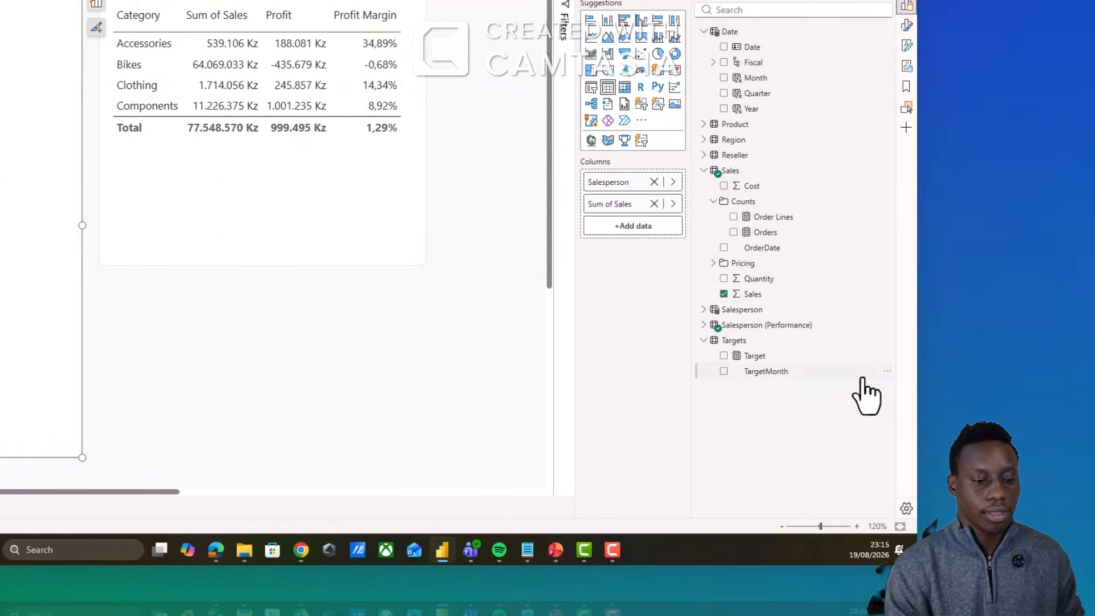
pyautogui.click(887, 372)
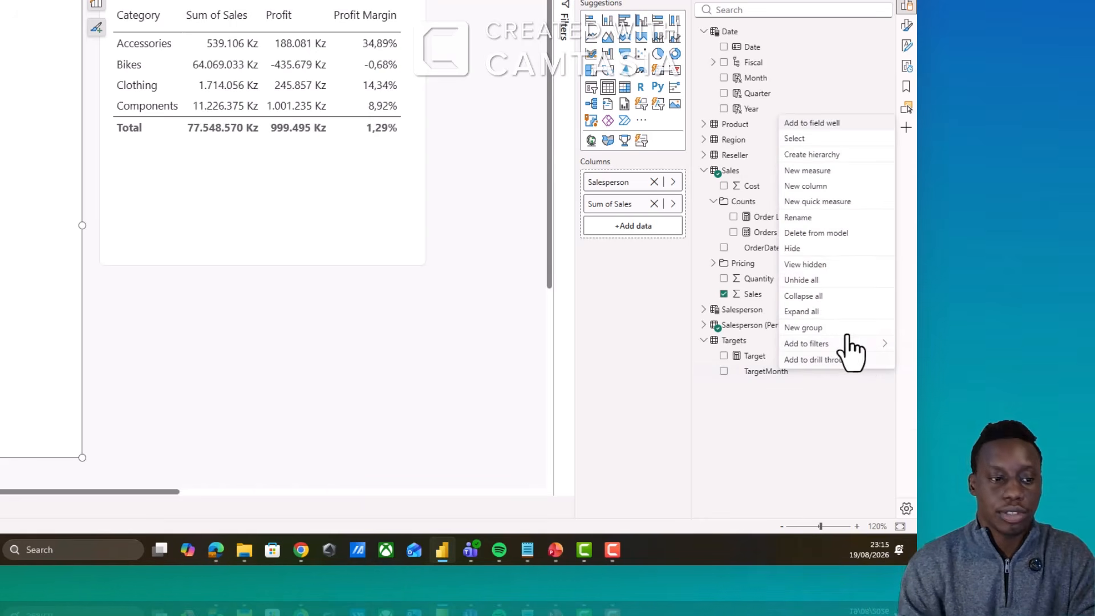
pyautogui.click(810, 249)
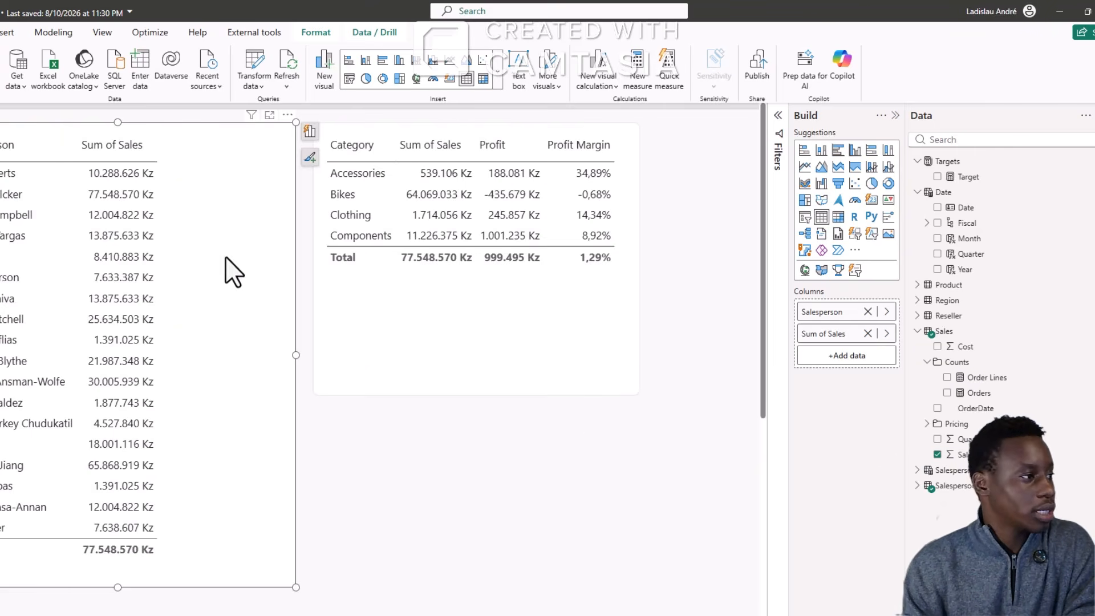
# Add the Target measure to the Page 1 salesperson table and widen the table to make room for more columns
pyautogui.click(937, 177)
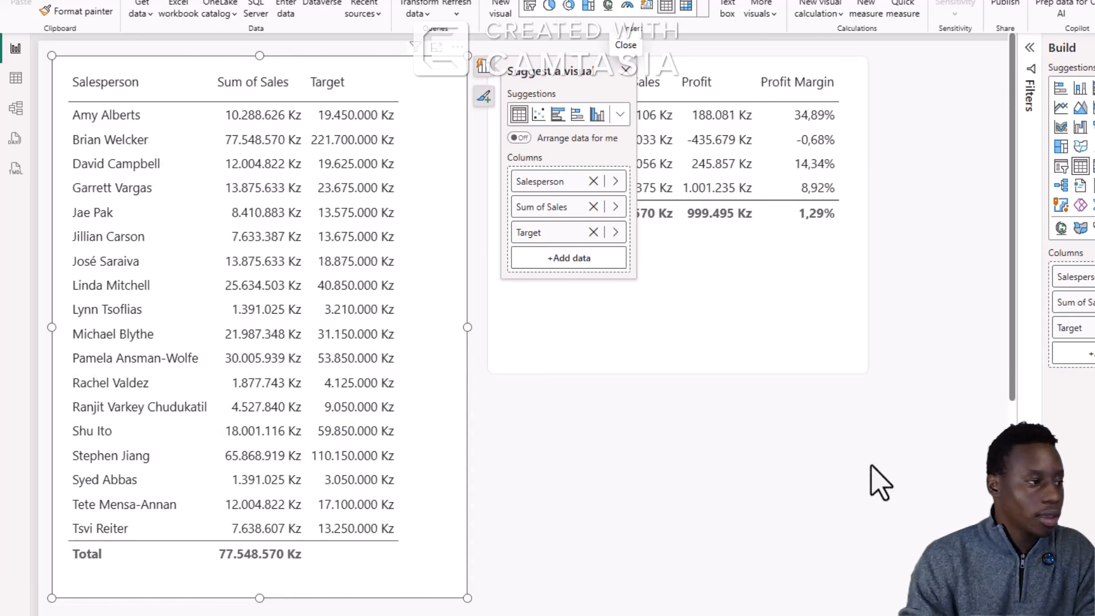
pyautogui.moveTo(624, 313); pyautogui.dragTo(950, 316)
pyautogui.click(462, 325)
pyautogui.moveTo(464, 325); pyautogui.dragTo(753, 327)
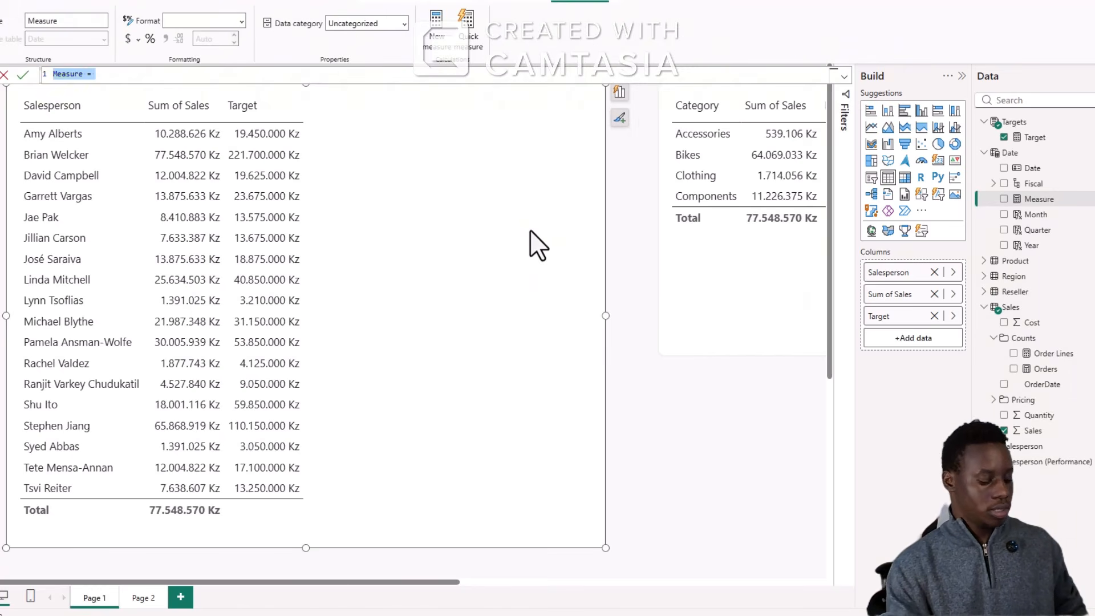
# Create the measure Variance = IF(HASONEVALUE('Salesperson (Performance)'[Salesperson]), SUM(Sales[Sales]) - [Target])
pyautogui.write("Variance = IF(     HASONEVALUE('Salesperson (Performance)'[Salesperson]),     SUM(Sales[Sales]) - [Target] )")
pyautogui.press('Return')
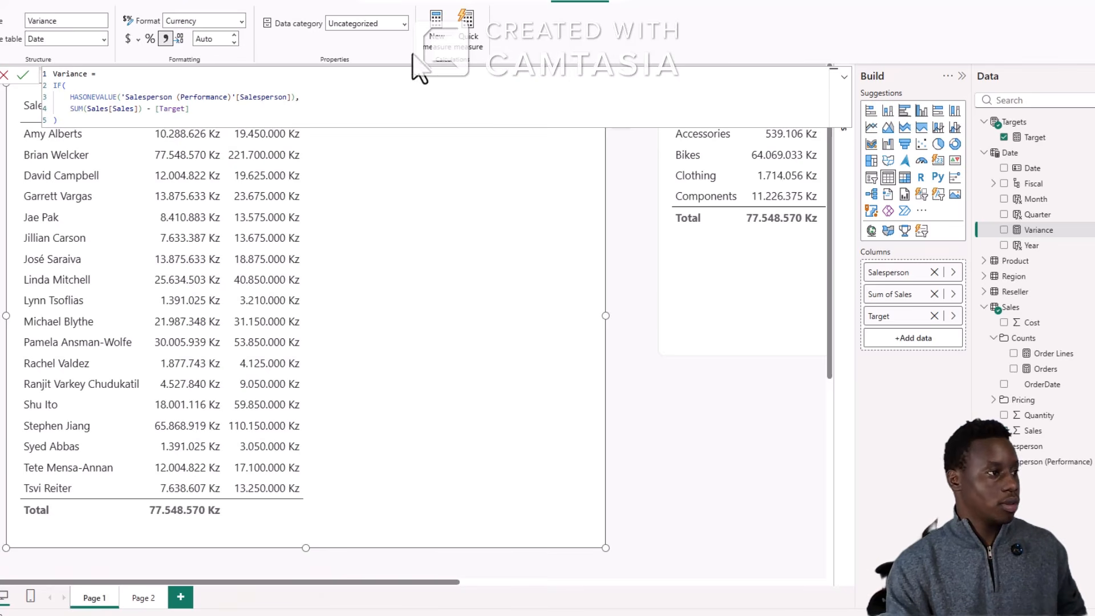
# Create the measure Variance Margin = DIVIDE([Variance], [Target]) and select it in the Date table's field list
pyautogui.click(437, 34)
pyautogui.write('Variance Margin = DIVIDE([Variance], [Target])')
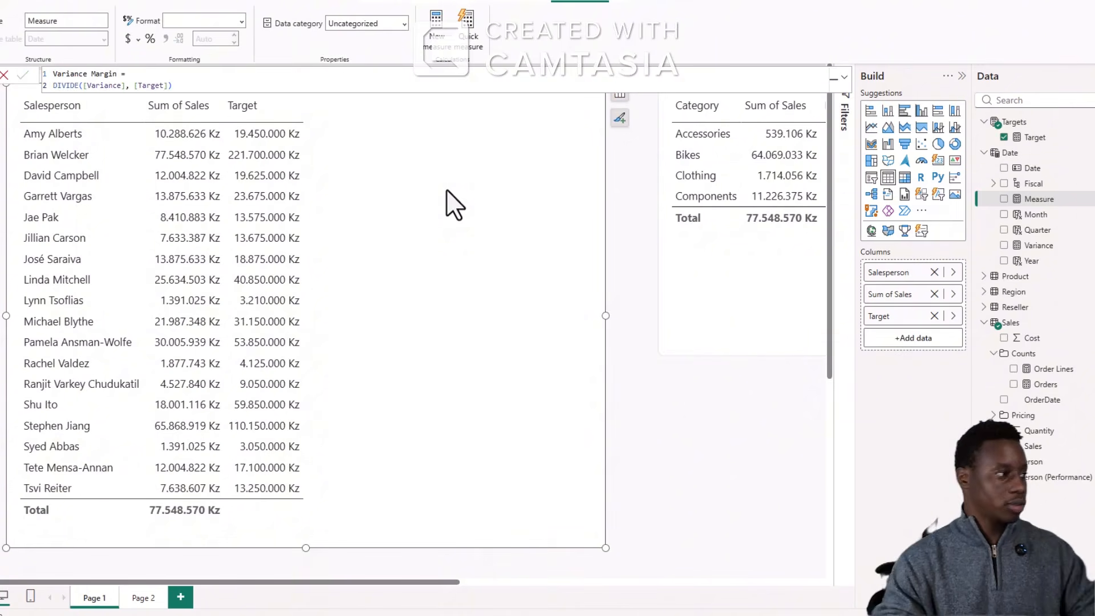
pyautogui.press('Return')
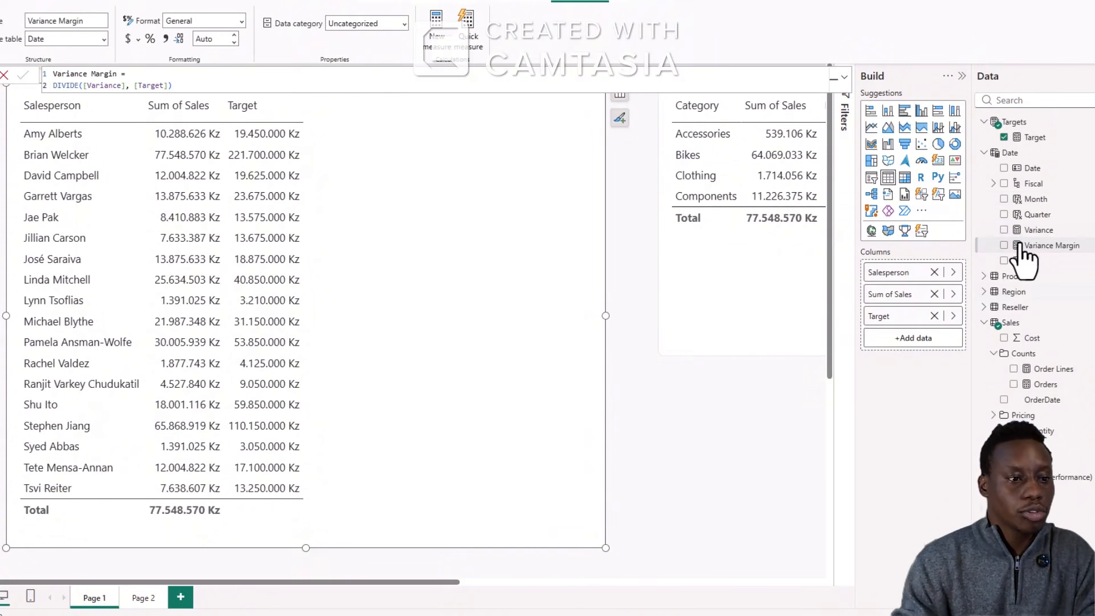
pyautogui.moveTo(1021, 247); pyautogui.dragTo(961, 242)
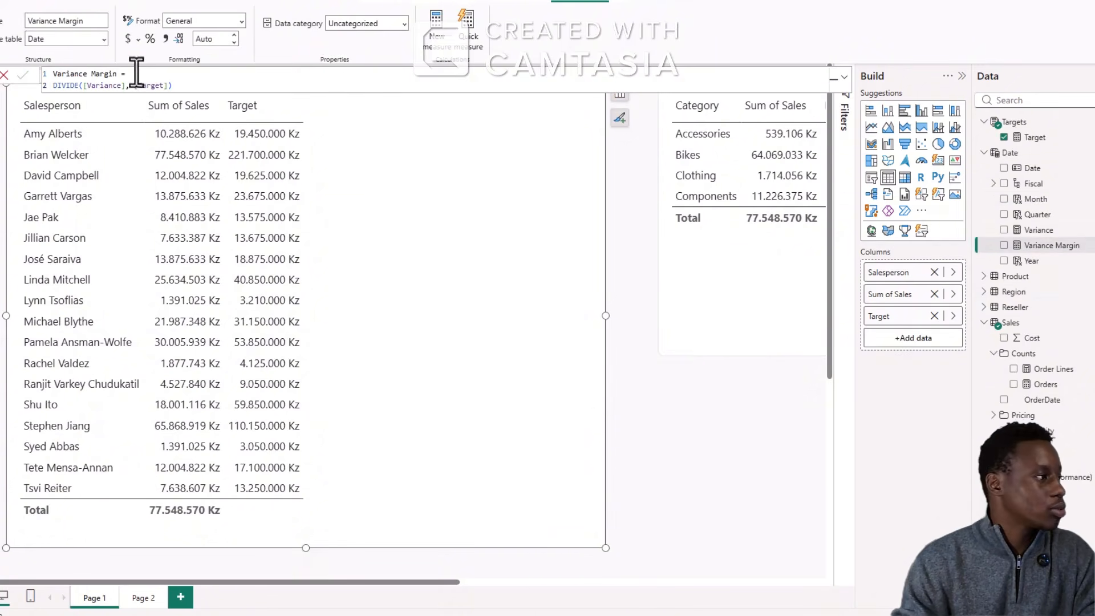
# Change the home table of the Variance Margin and Variance measures from Date to Targets
pyautogui.click(104, 39)
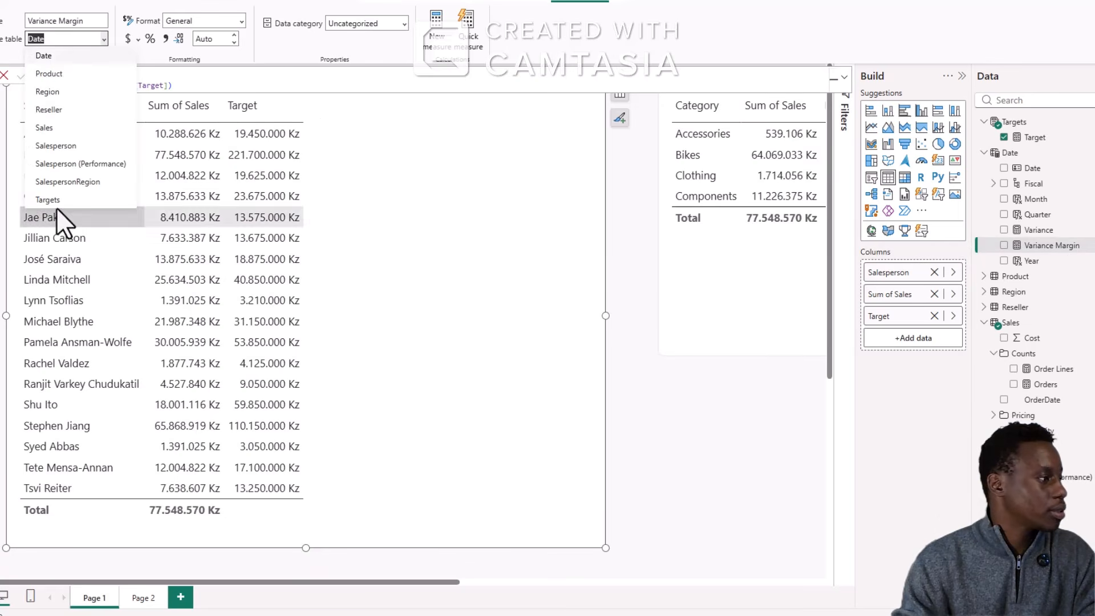
pyautogui.press('Escape')
pyautogui.click(1036, 245)
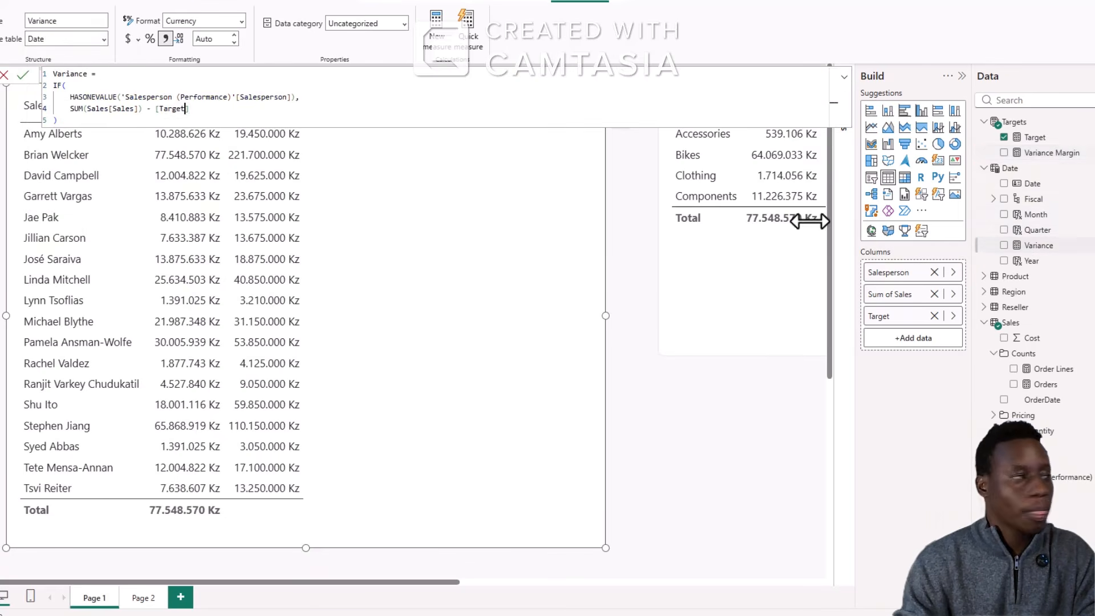
pyautogui.click(103, 40)
pyautogui.click(68, 200)
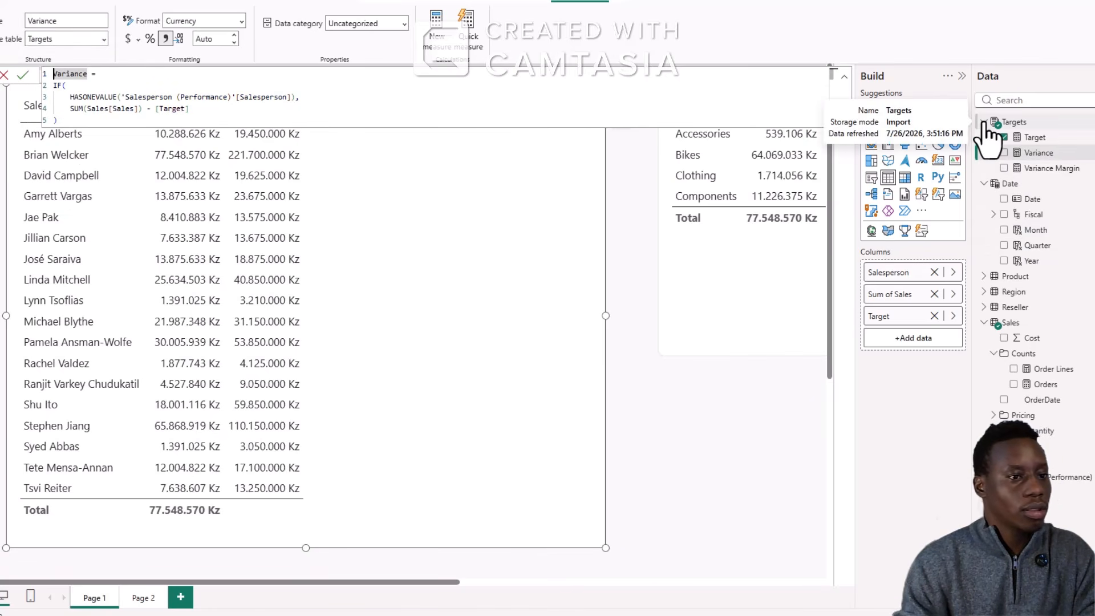
# Add the Variance and Variance Margin measures as columns to the Page 1 salesperson table
pyautogui.click(1004, 152)
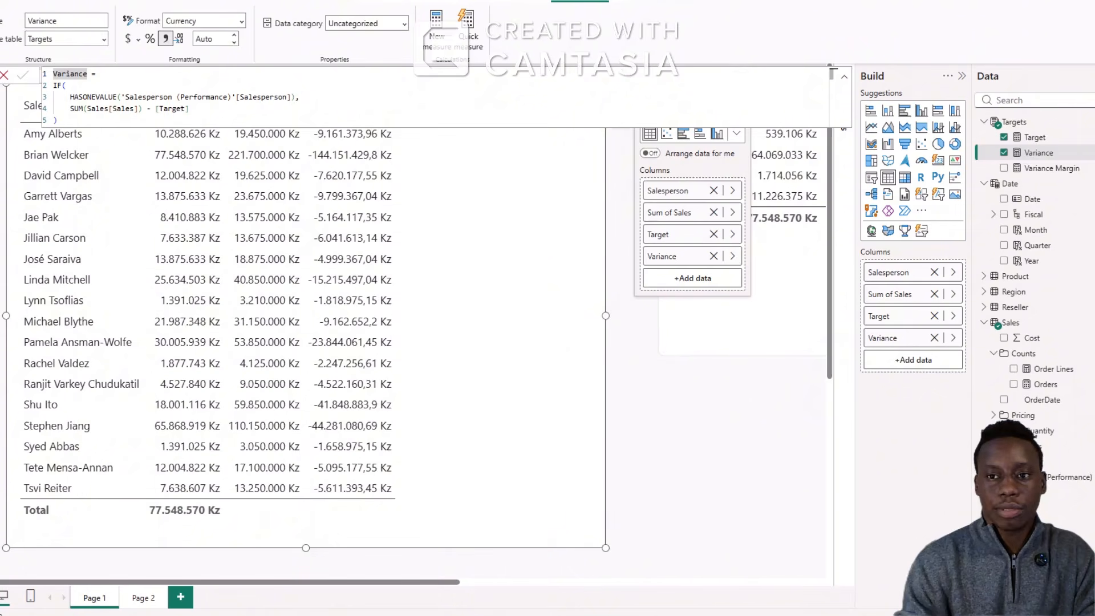
pyautogui.click(1004, 168)
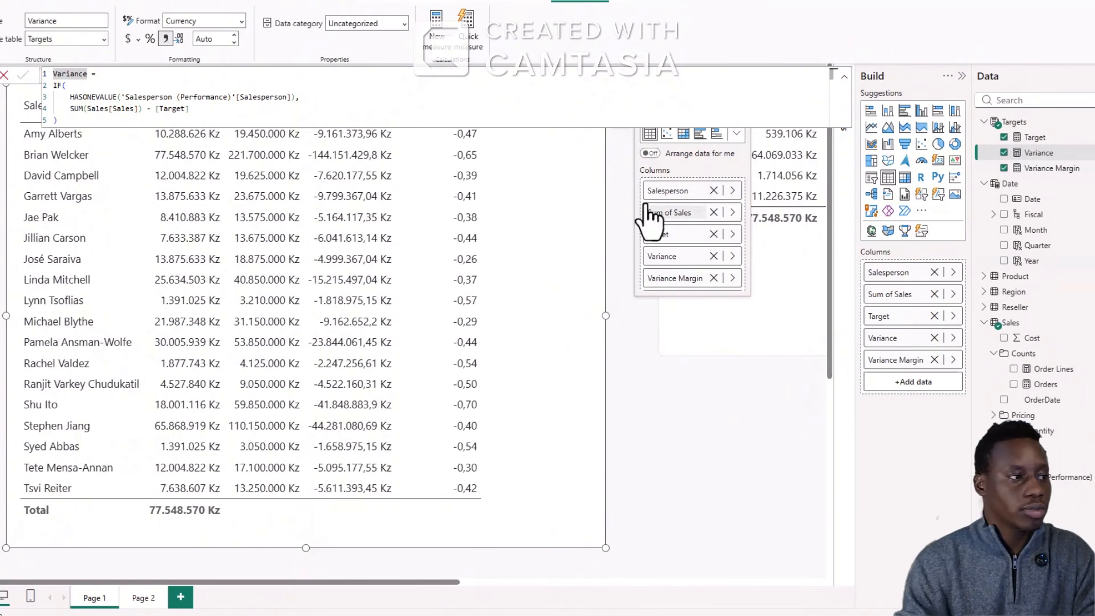
pyautogui.click(612, 200)
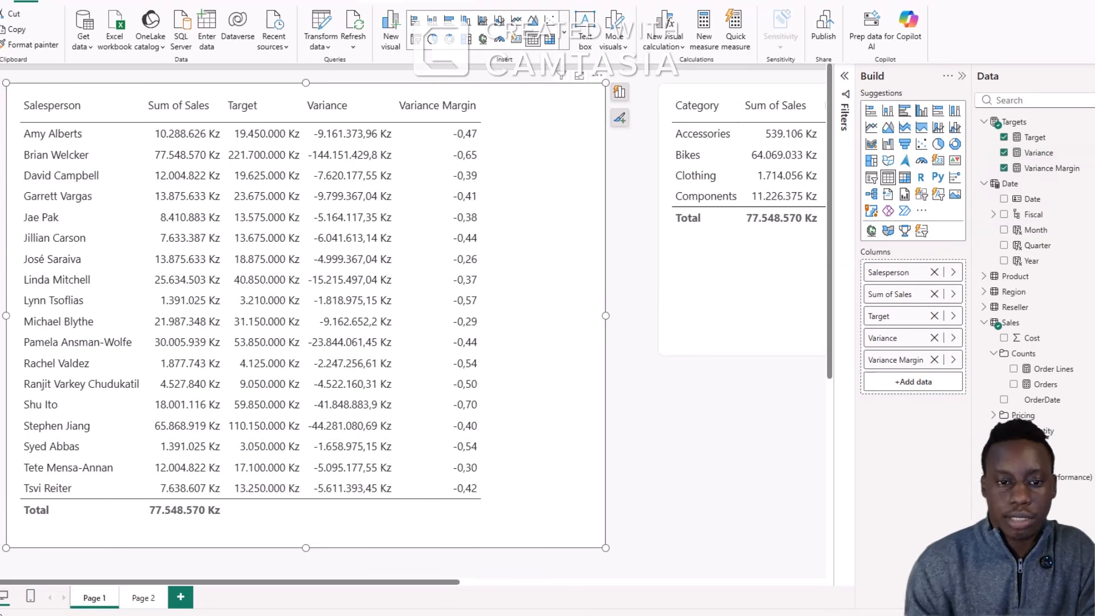
# Format the Variance measure with 0 decimal places and the Variance Margin measure as a percentage with 2 decimal places
pyautogui.click(1041, 155)
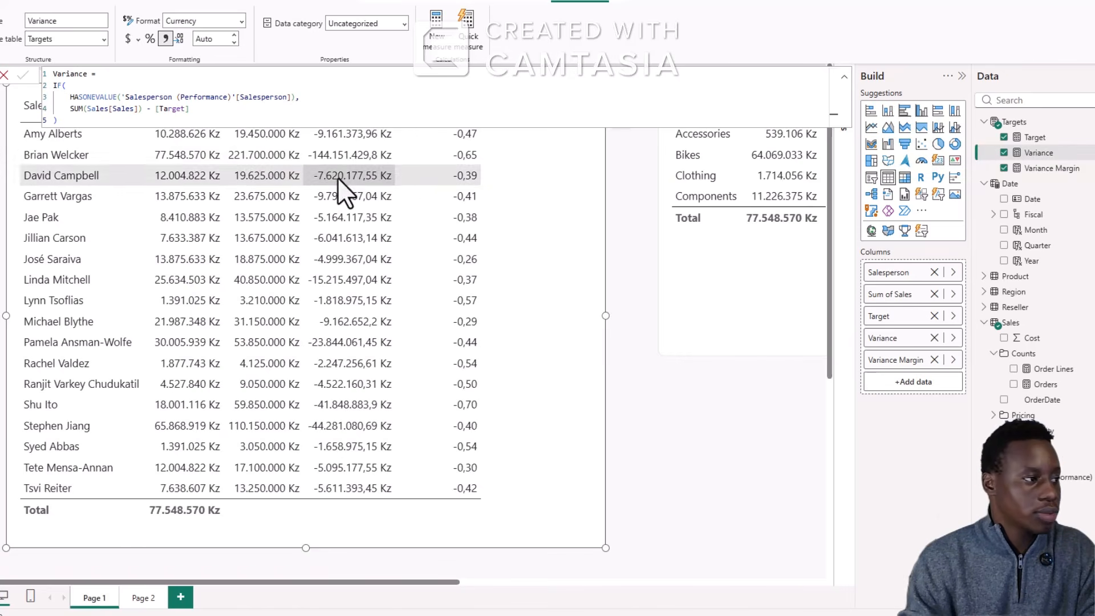
pyautogui.click(844, 76)
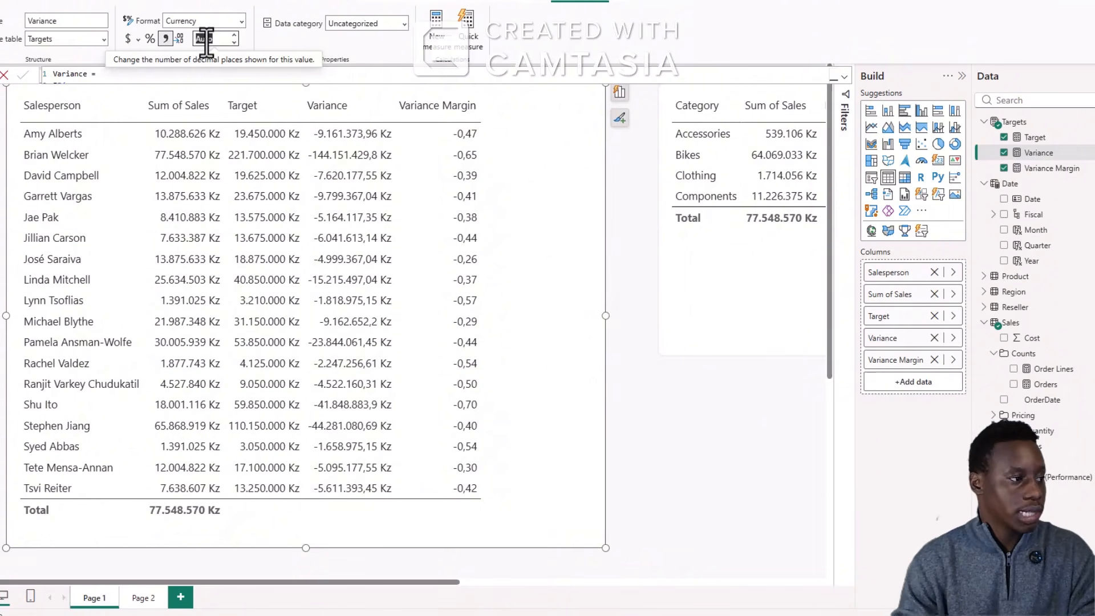
pyautogui.press('Return')
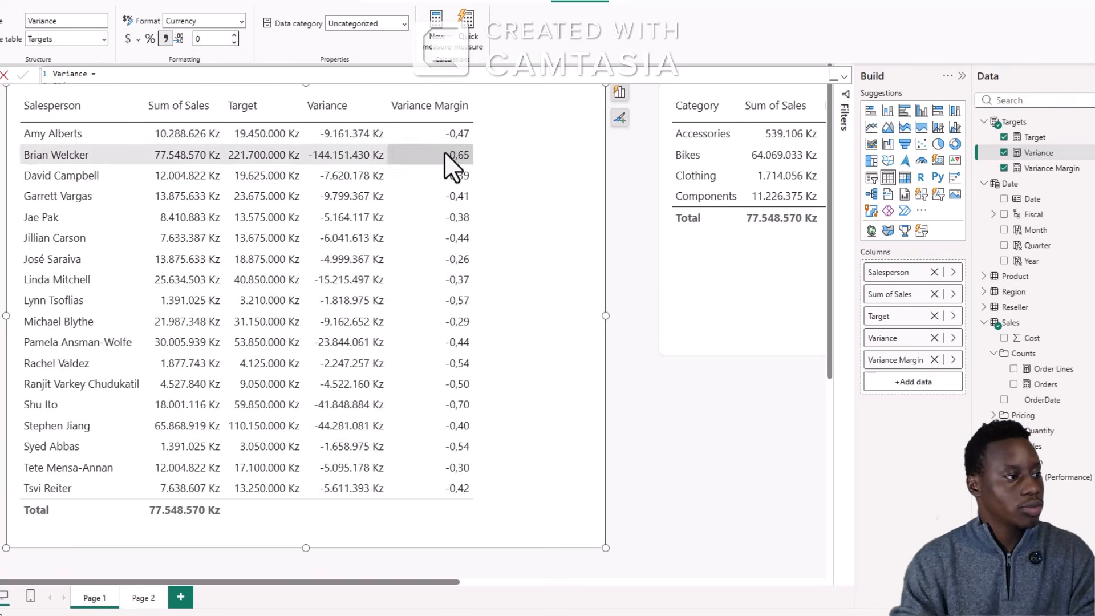
pyautogui.click(1046, 168)
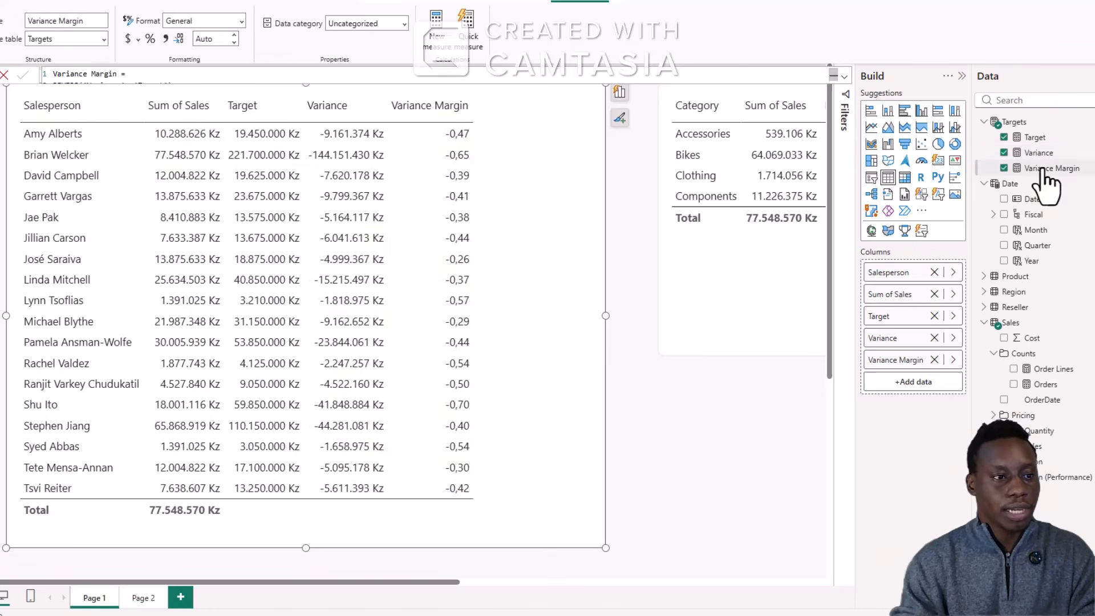
pyautogui.click(150, 40)
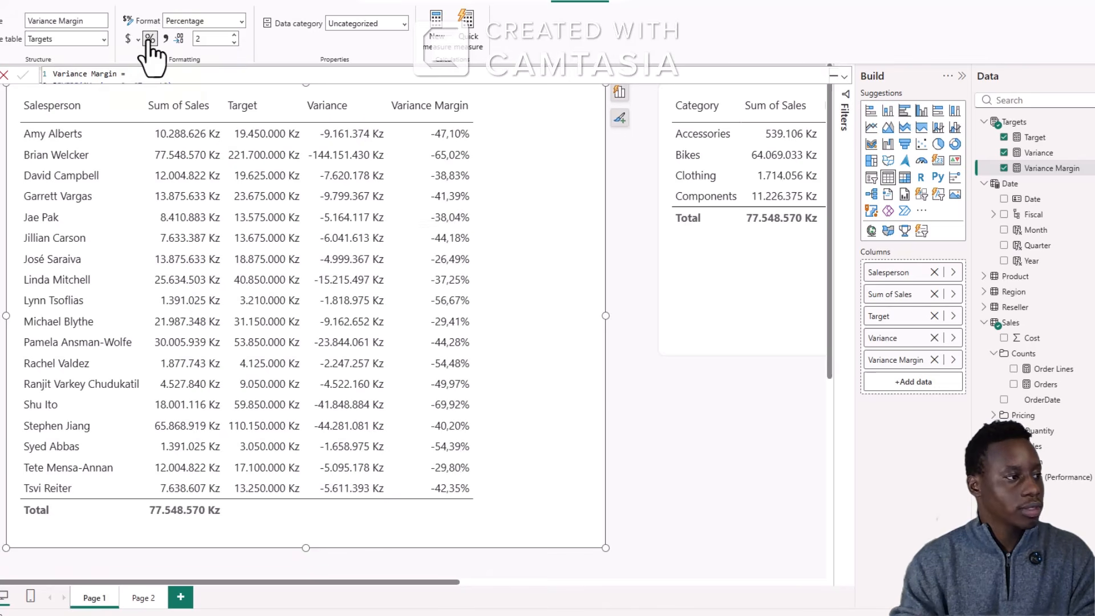